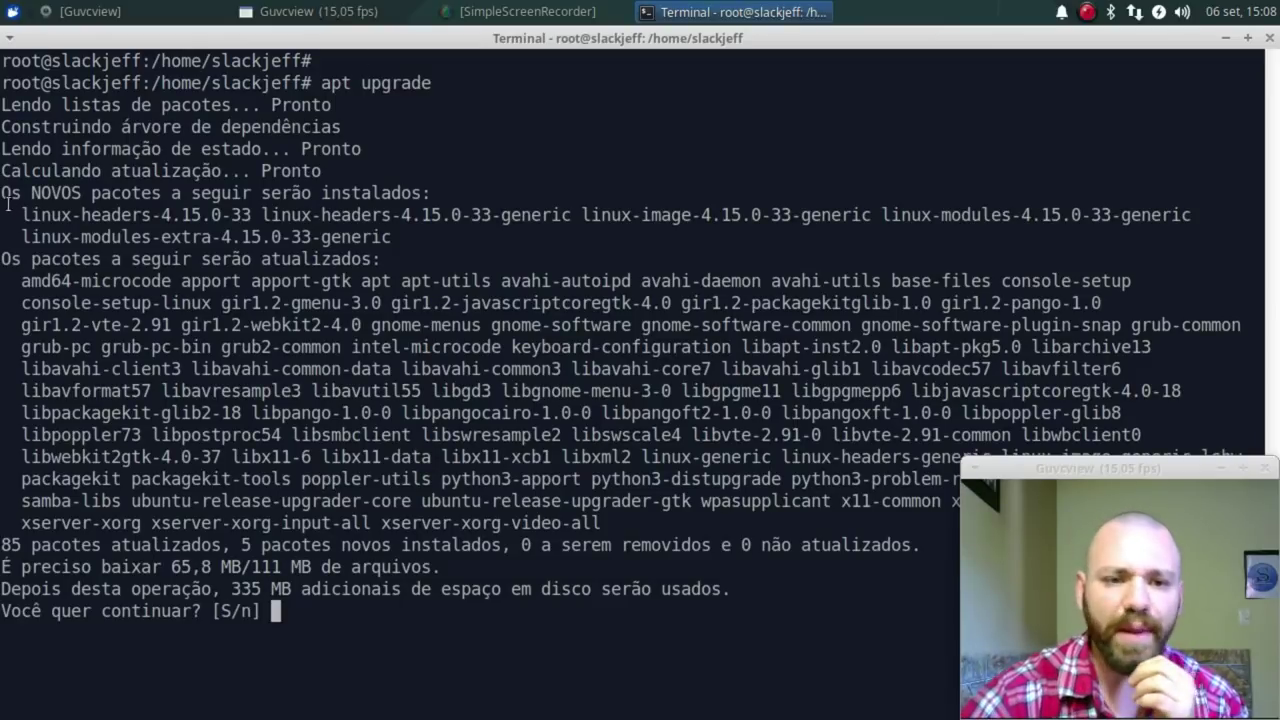
left_click_drag(21, 281, 123, 281)
left_click(123, 281)
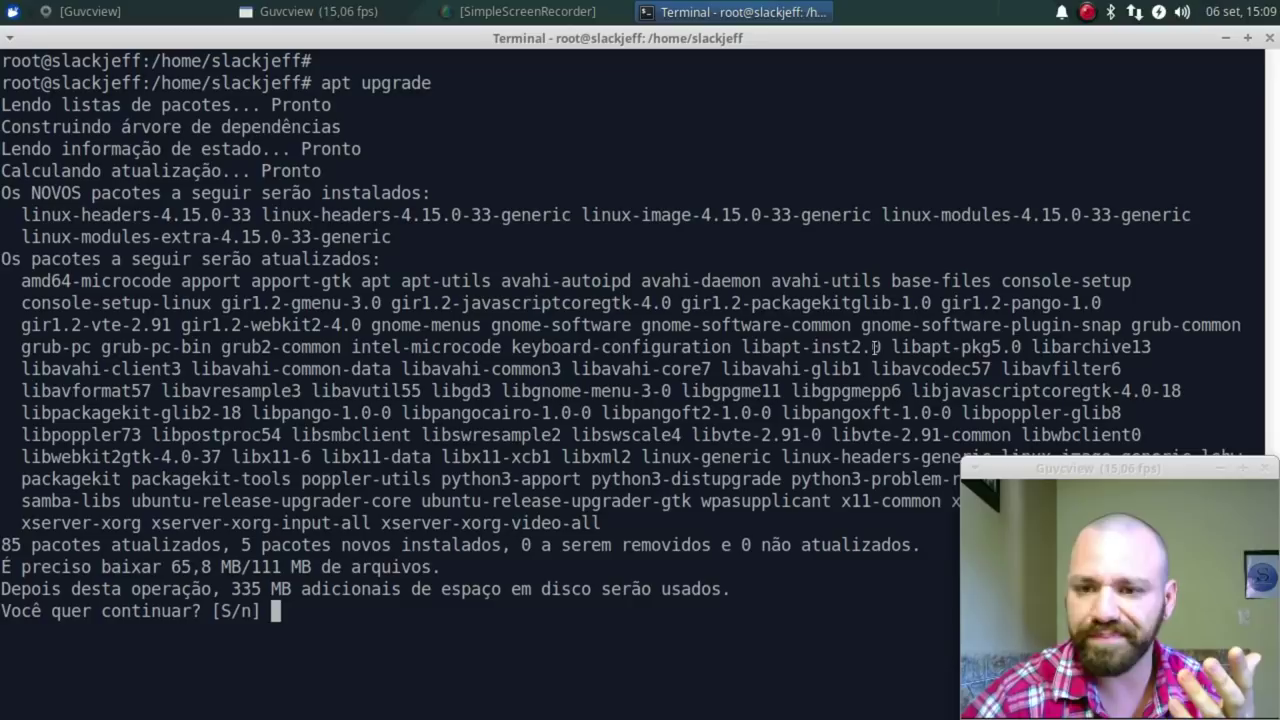
double_click(588, 390)
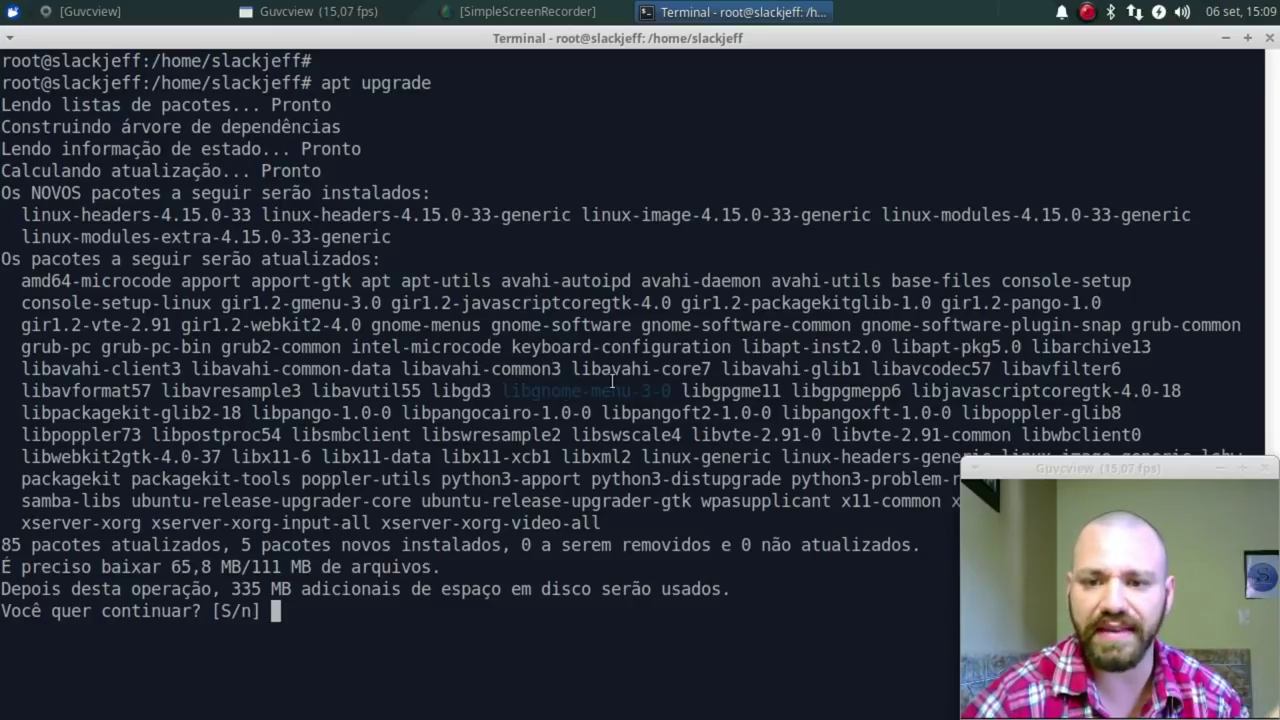
double_click(320, 413)
mouse_move(1042, 467)
left_mouse_down()
mouse_move(1060, 550)
mouse_move(1025, 476)
mouse_move(1017, 540)
mouse_move(989, 525)
mouse_move(1037, 548)
mouse_move(1020, 471)
mouse_move(1040, 471)
left_mouse_up()
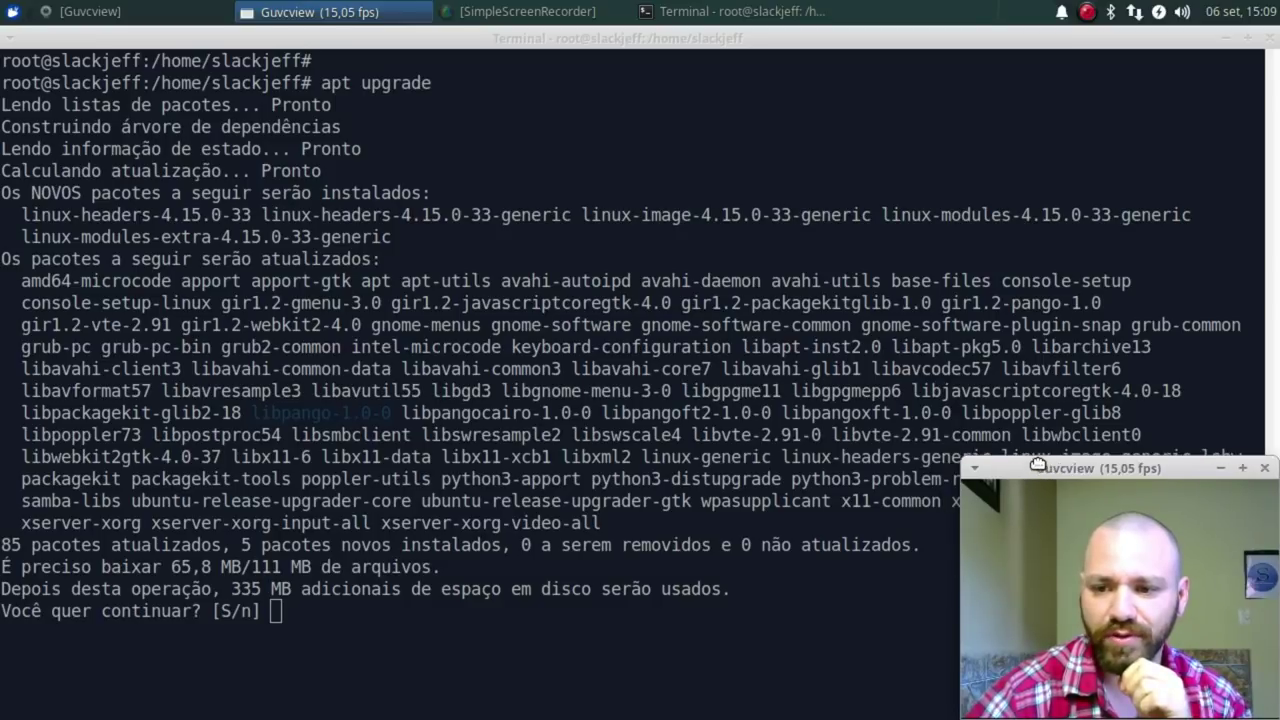
- Accept the pending apt package upgrade and minimize the terminal while it runs
left_click(357, 588)
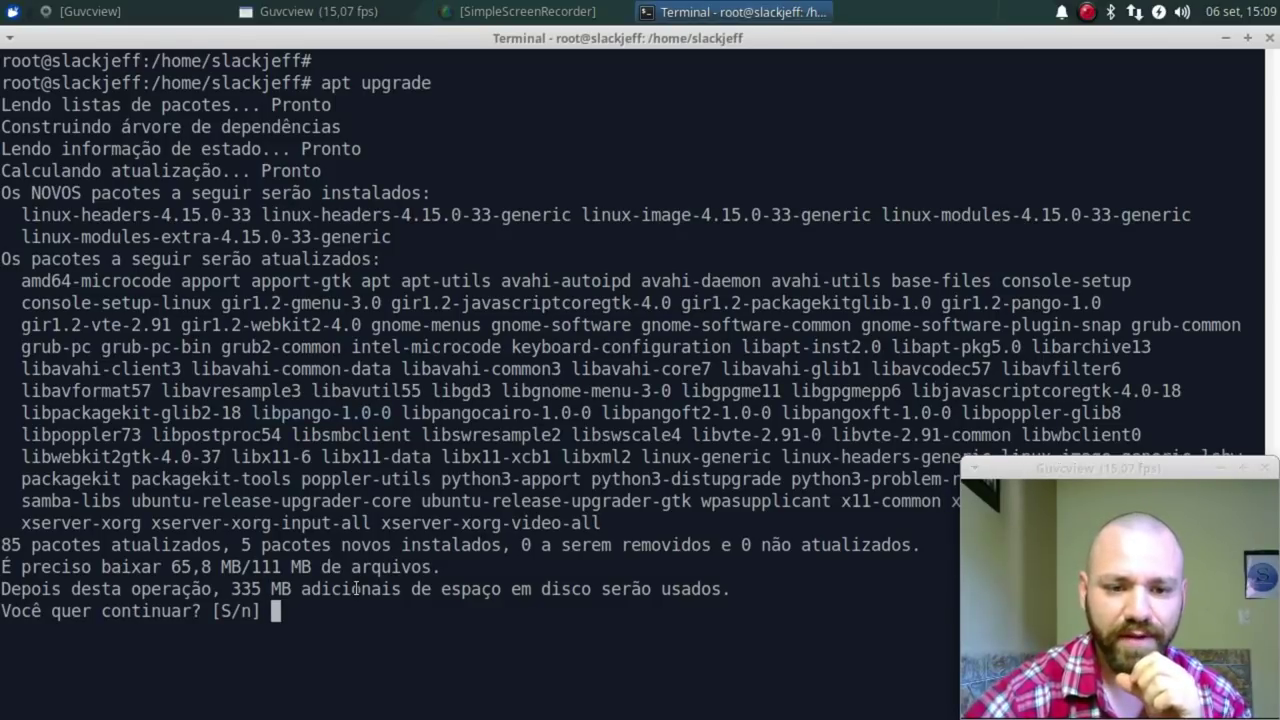
key("Return")
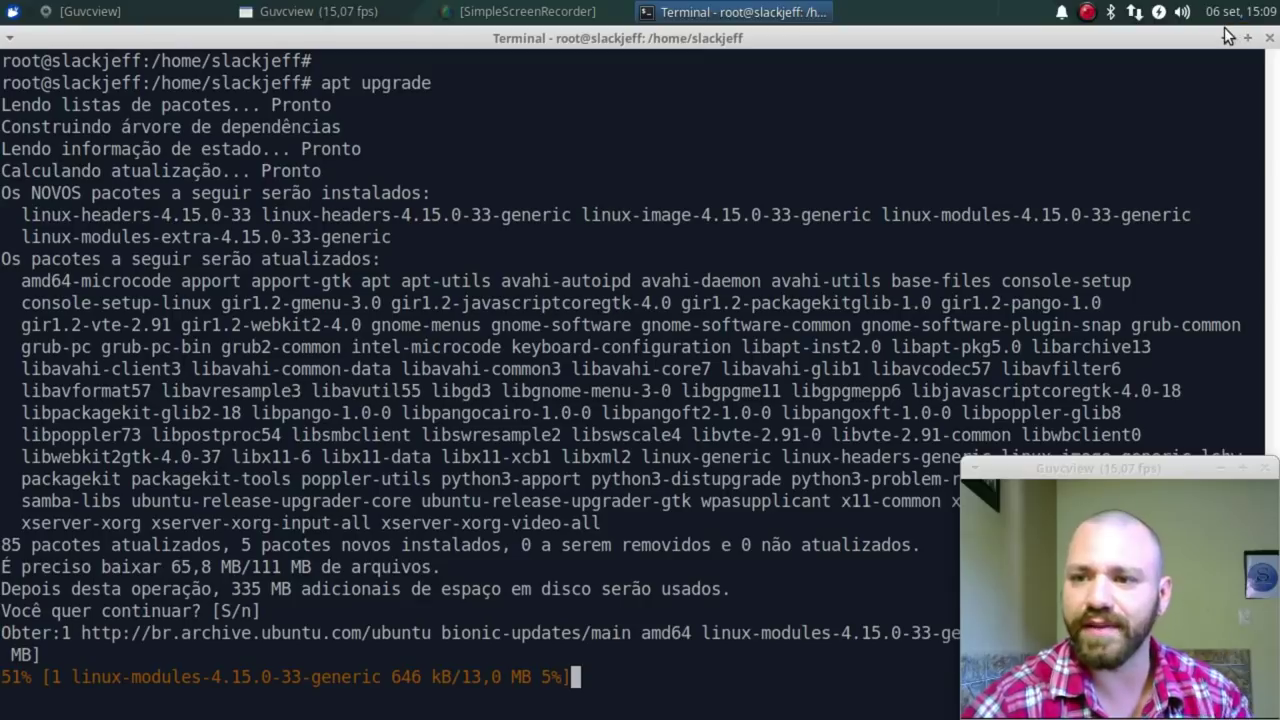
left_click(1225, 37)
- Open the default web browser to view its start page, and close it again
left_click(10, 12)
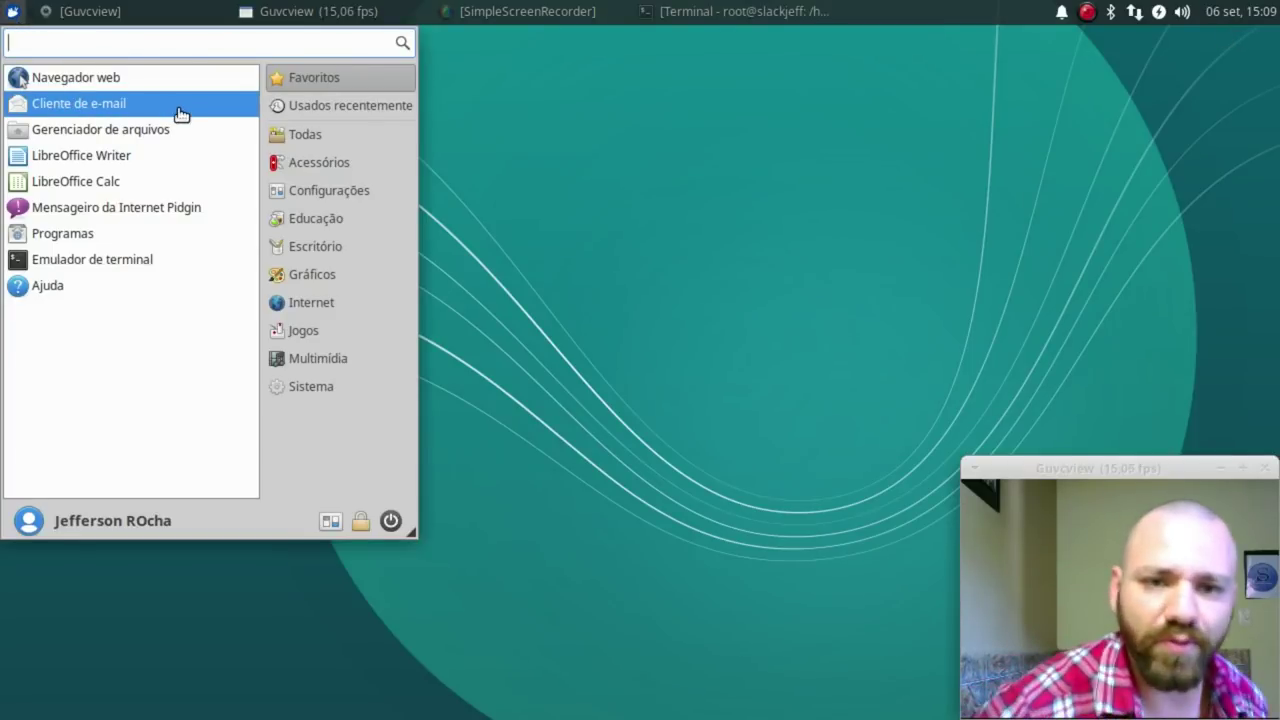
left_click(146, 84)
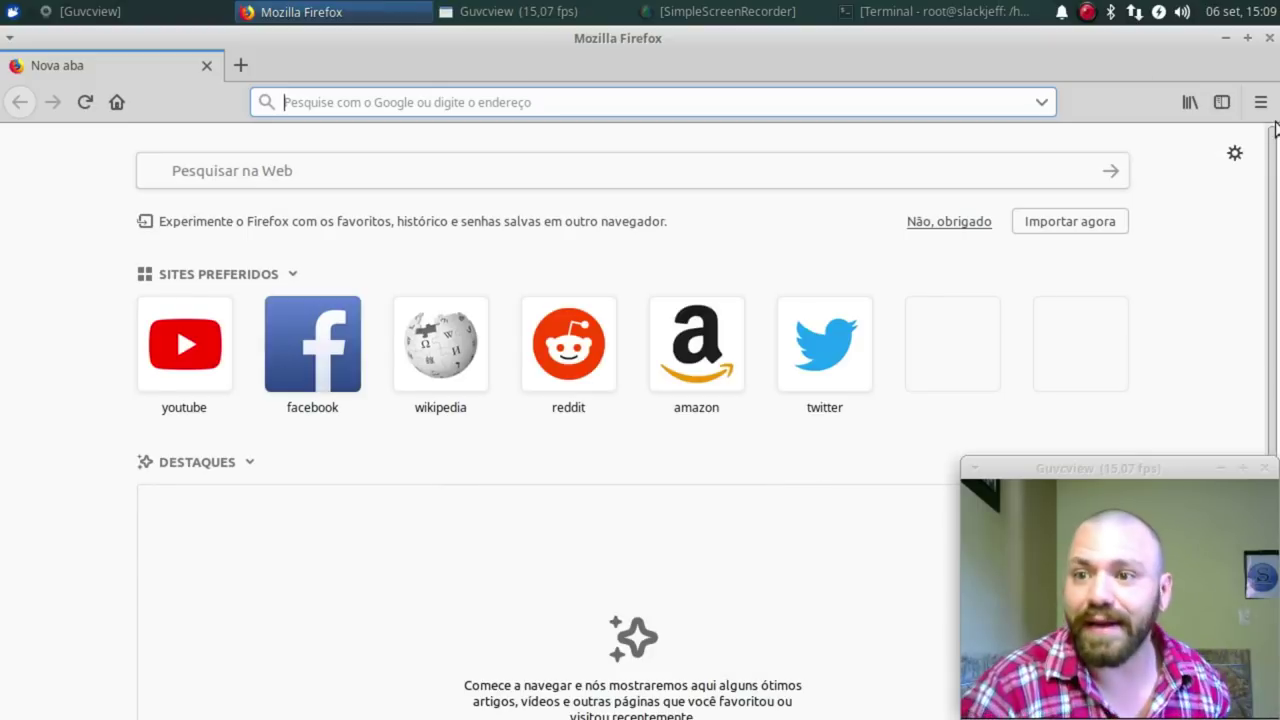
key("ctrl+q")
- Launch the Programas software catalogue, dismiss its welcome message and maximize its window
left_click(10, 12)
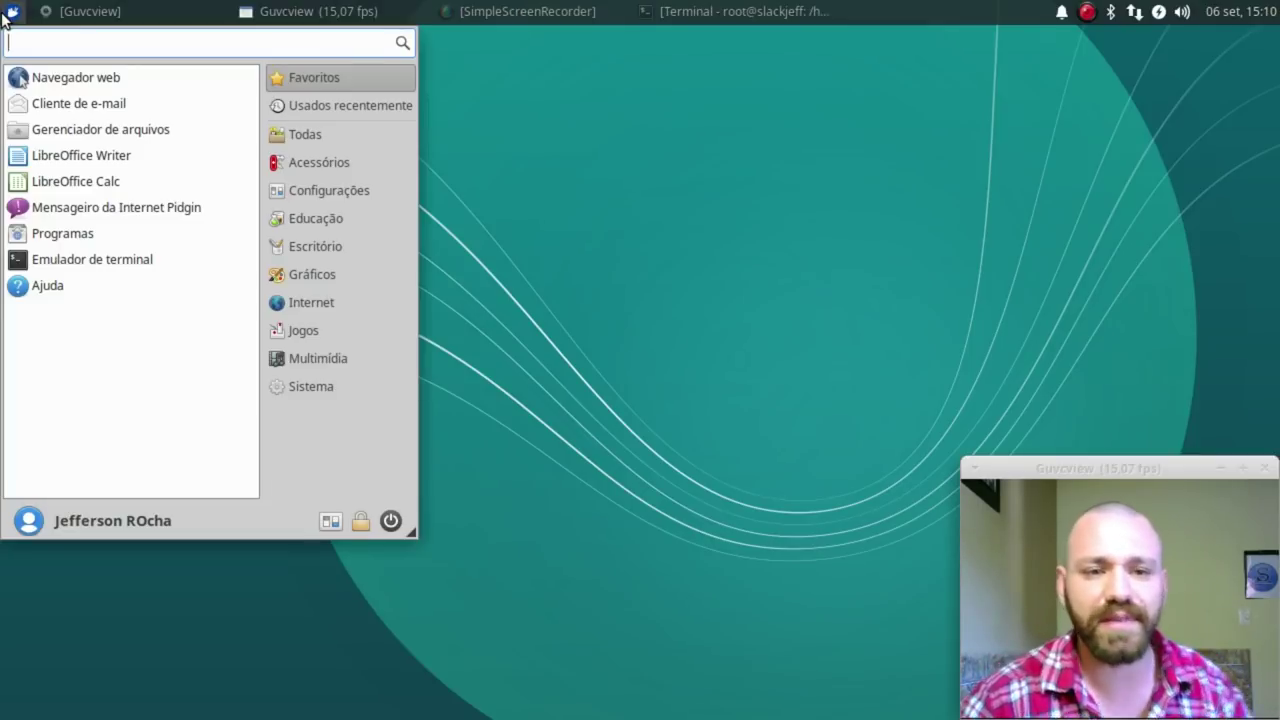
left_click(79, 238)
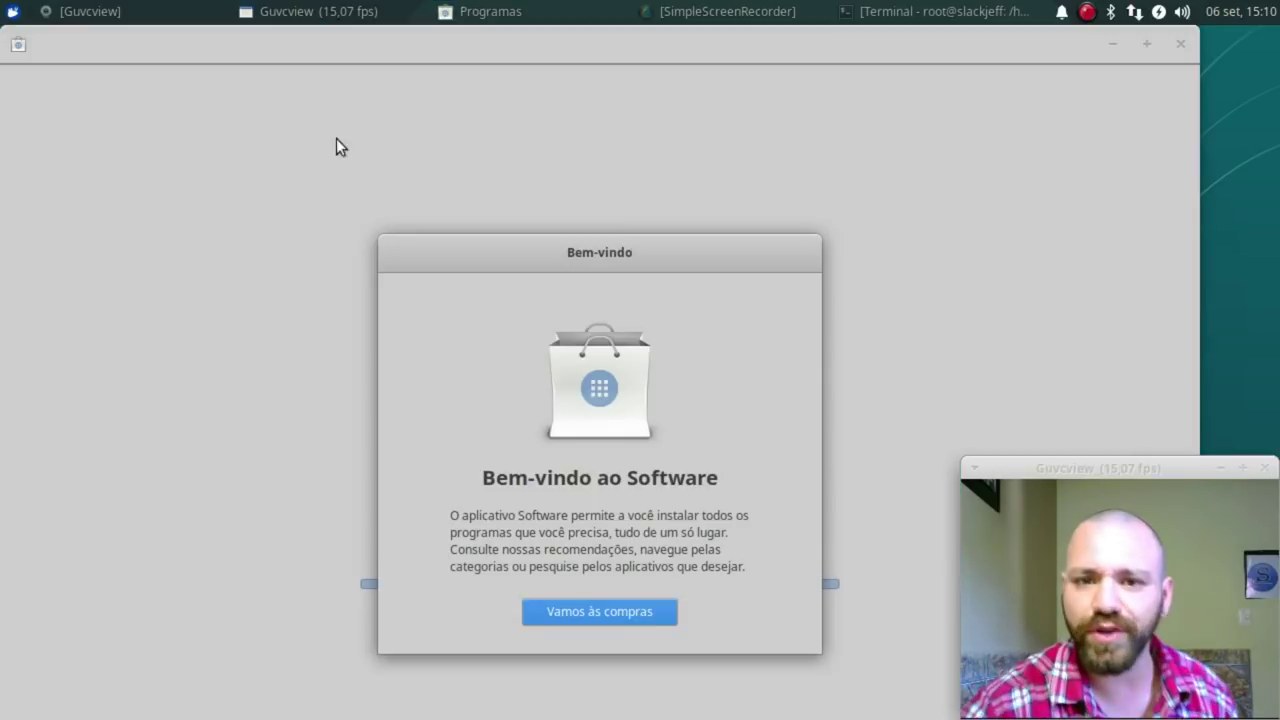
left_click(625, 611)
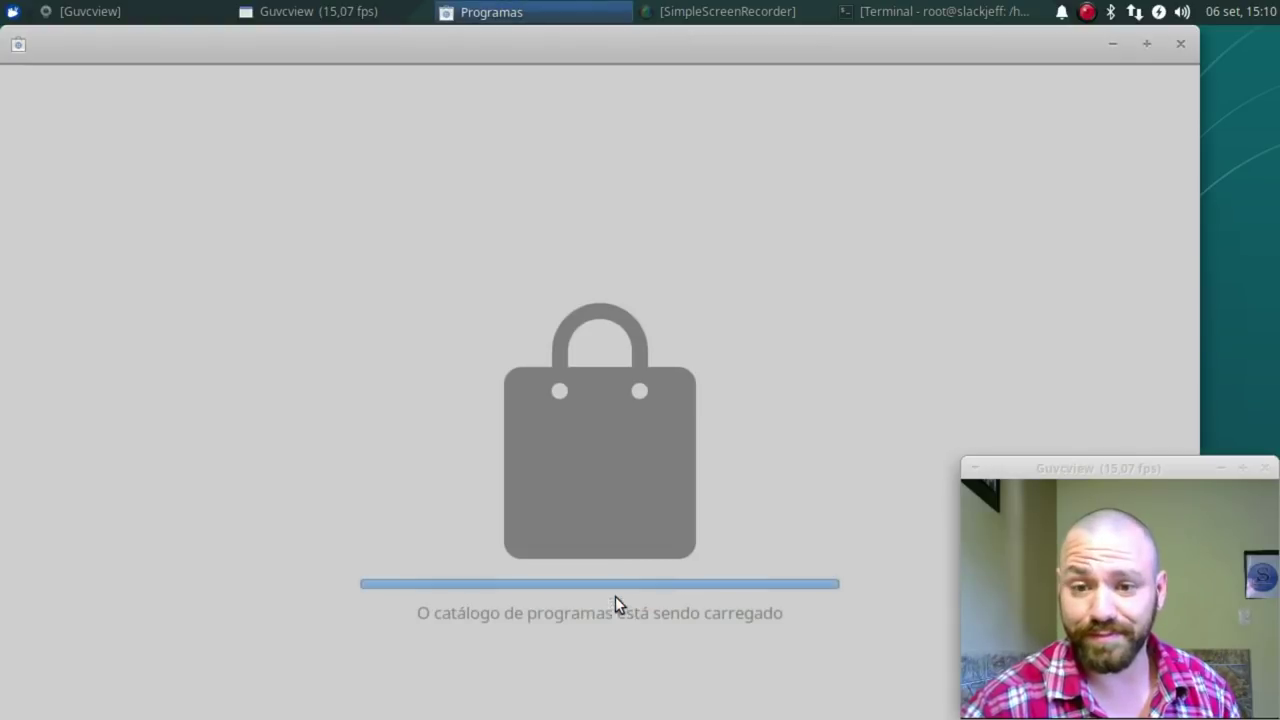
left_click(1145, 45)
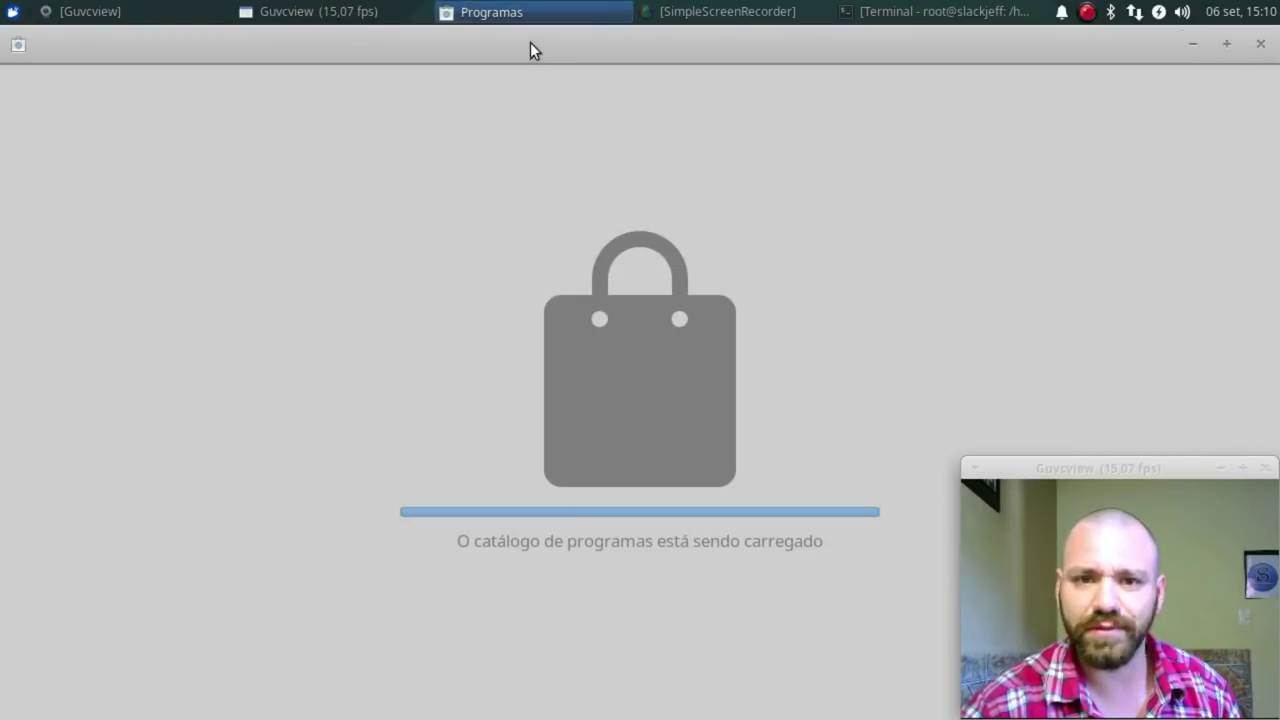
- Peek at the terminal running the upgrade and minimize the Programas window while its catalogue loads
left_click_drag(530, 42, 607, 134)
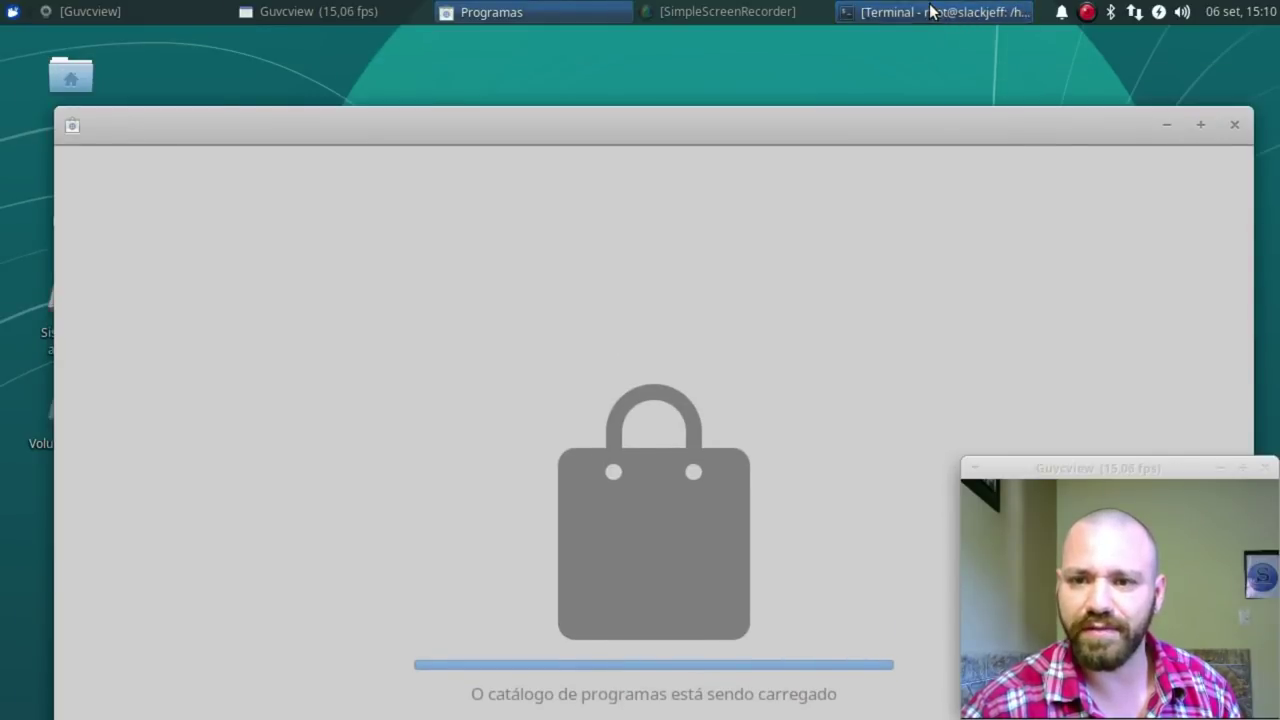
left_click(929, 11)
left_click(929, 8)
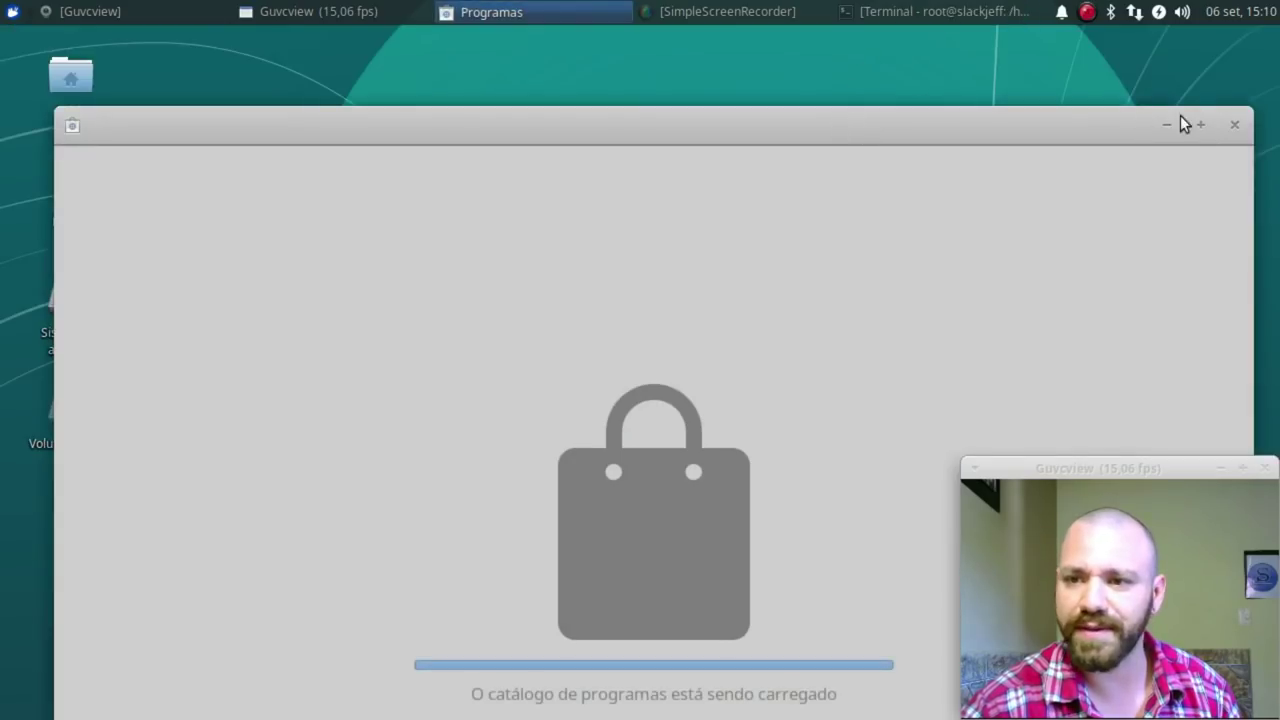
left_click(1200, 124)
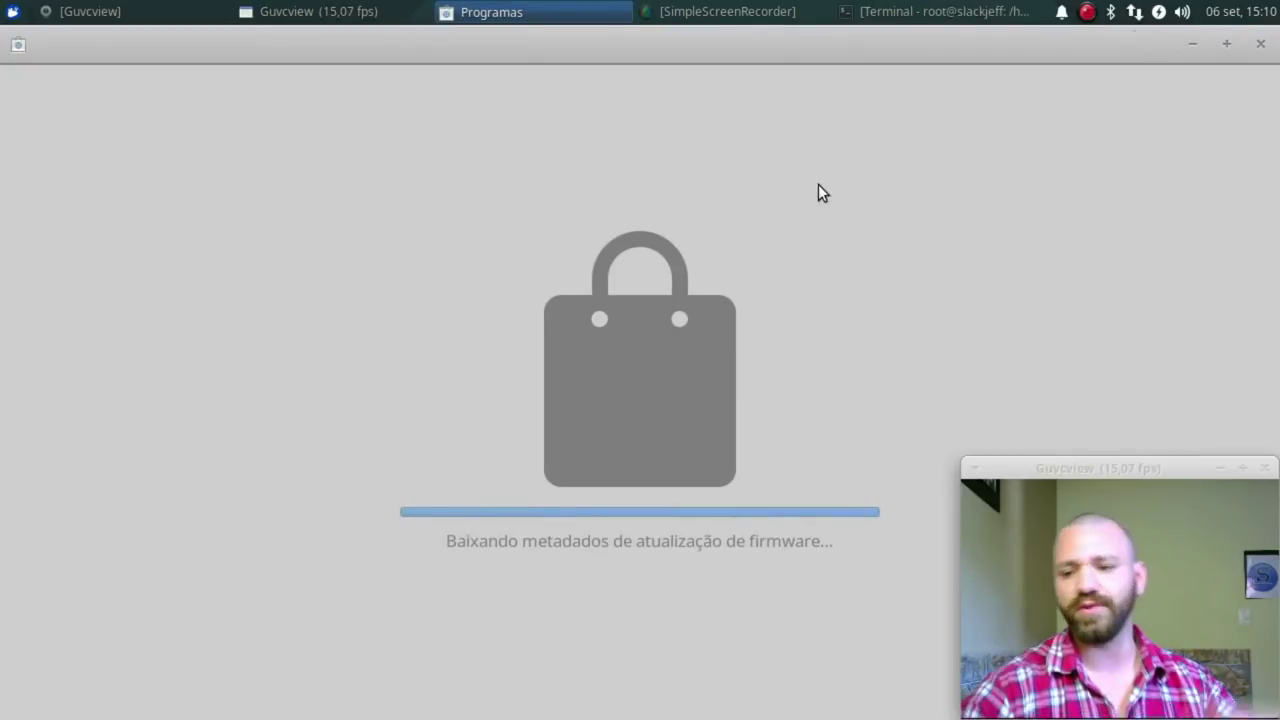
left_click(1193, 44)
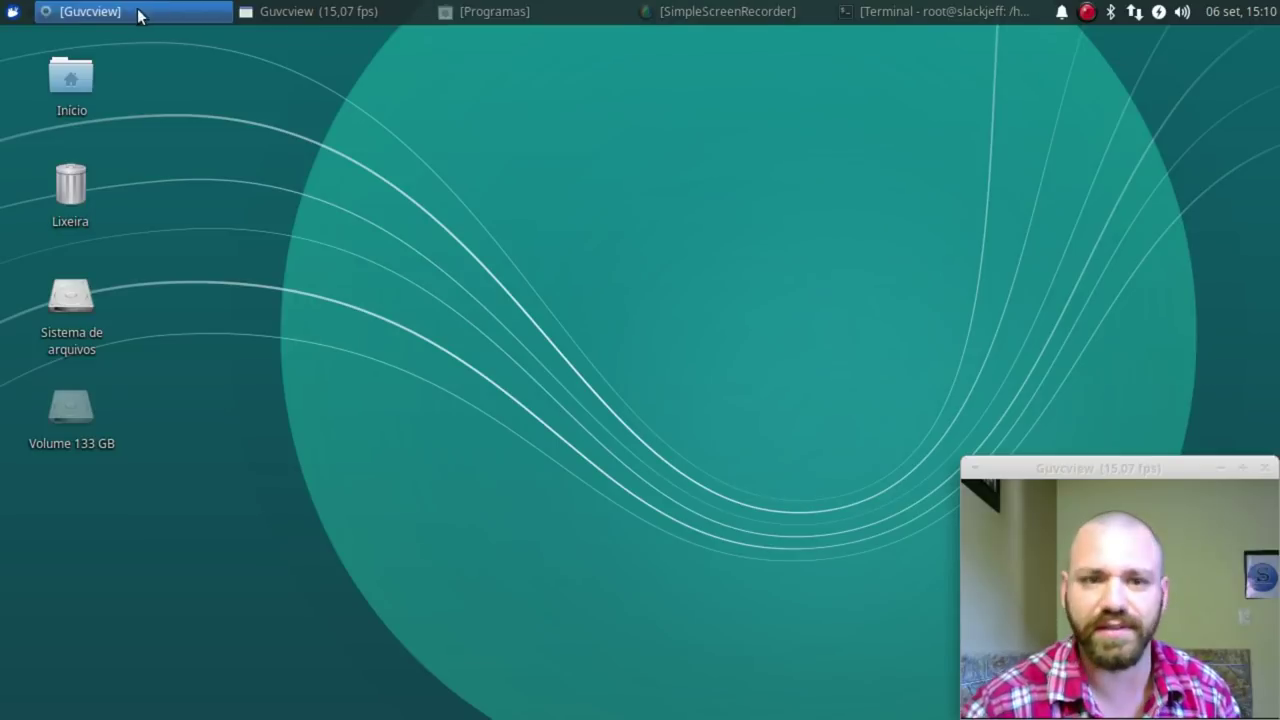
- Open the system help (Ajuda) and switch to its português (BR) documentation
left_click(12, 12)
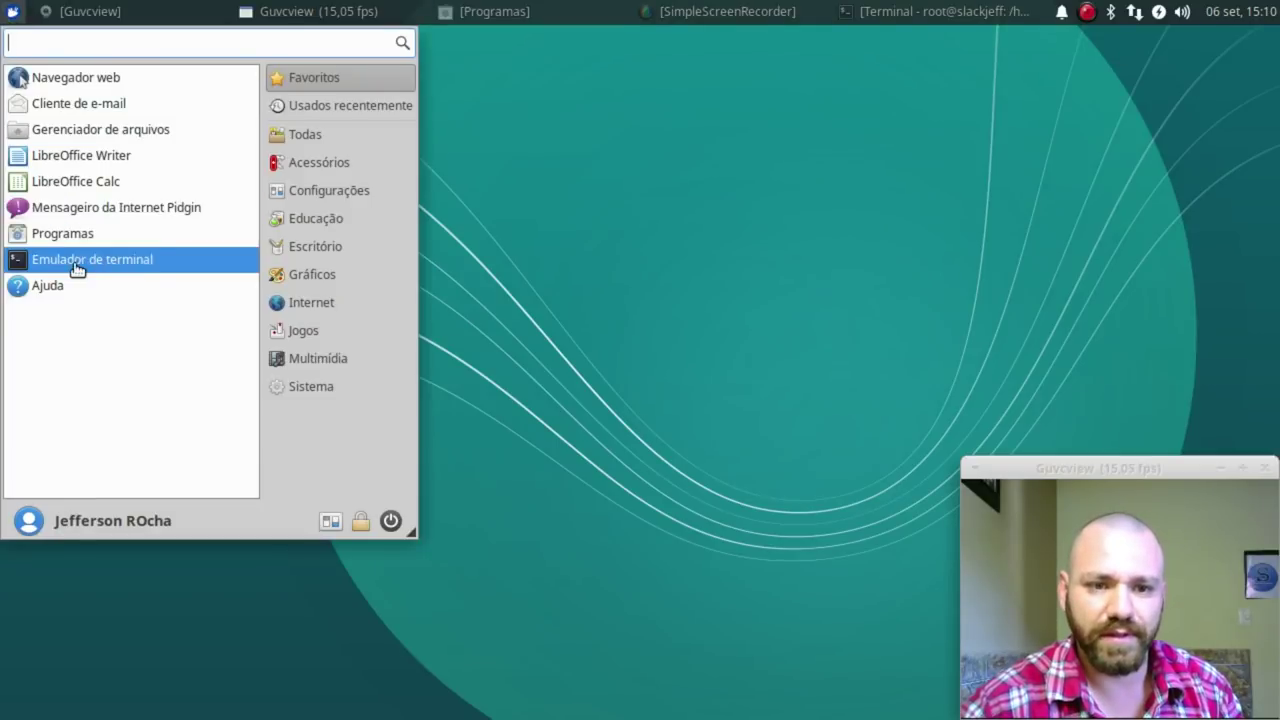
left_click(64, 291)
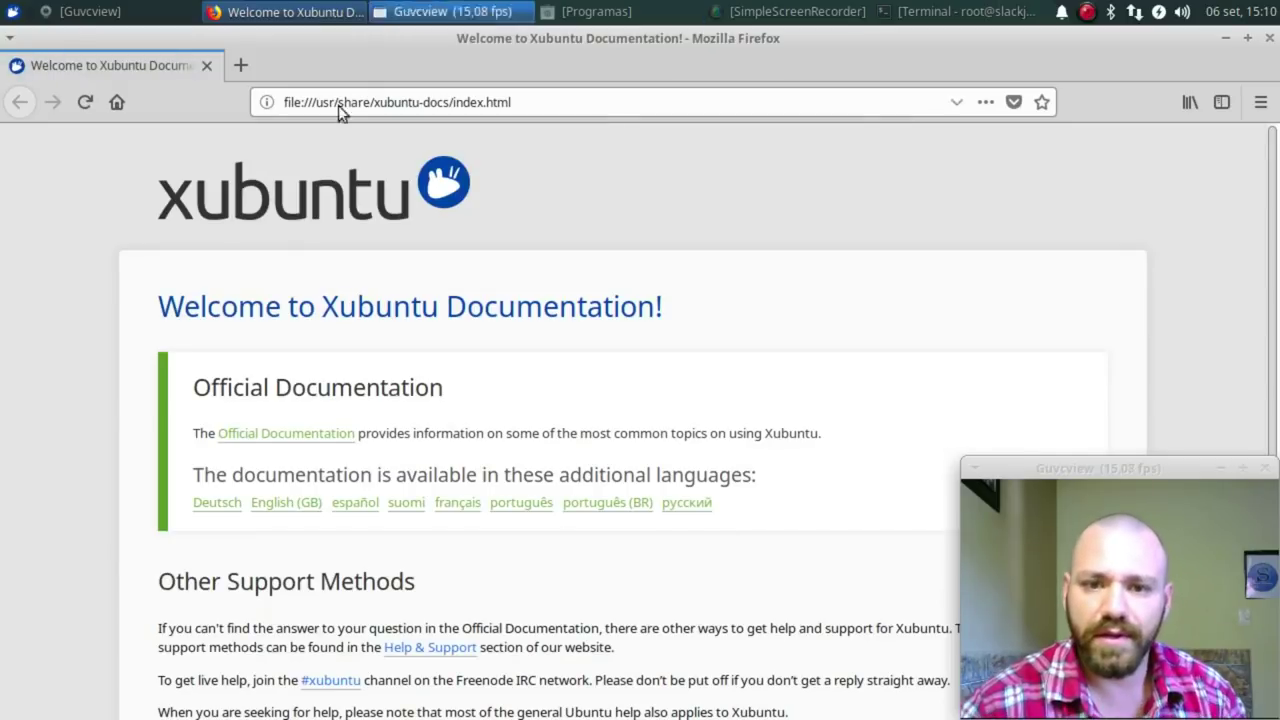
scroll(320, 130, "down", 1)
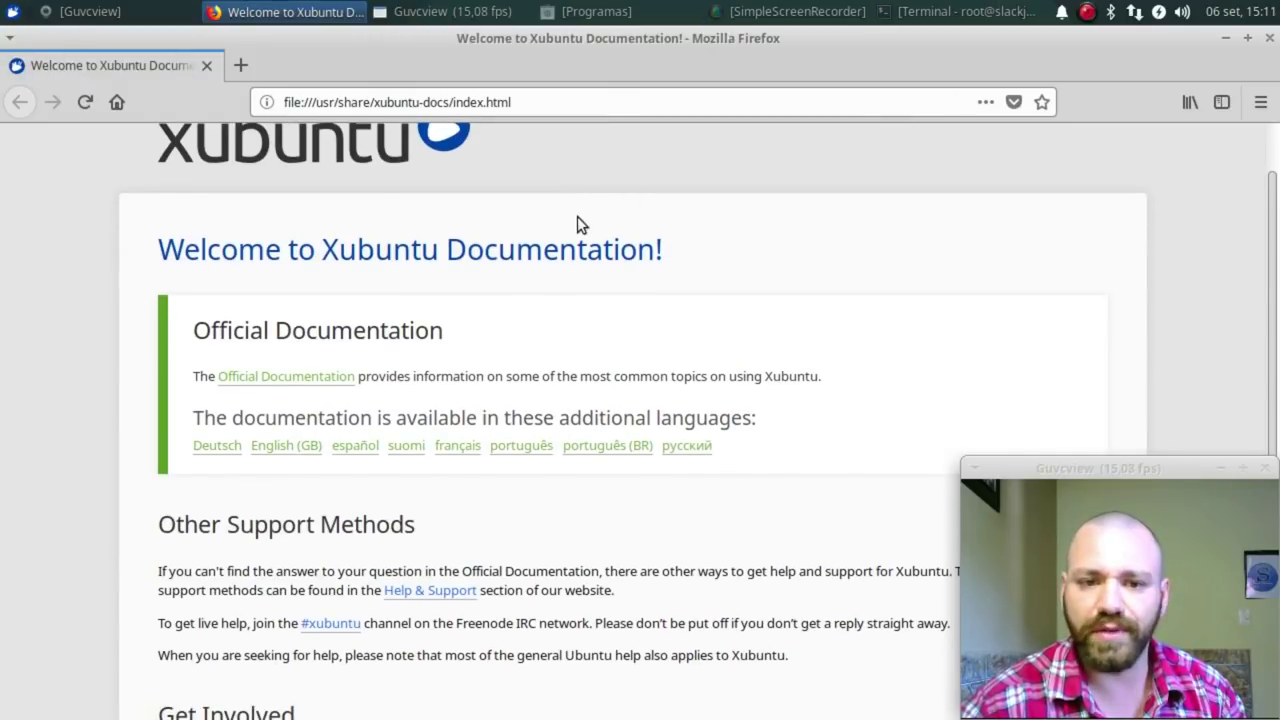
scroll(537, 220, "down", 3)
scroll(580, 223, "up", 4)
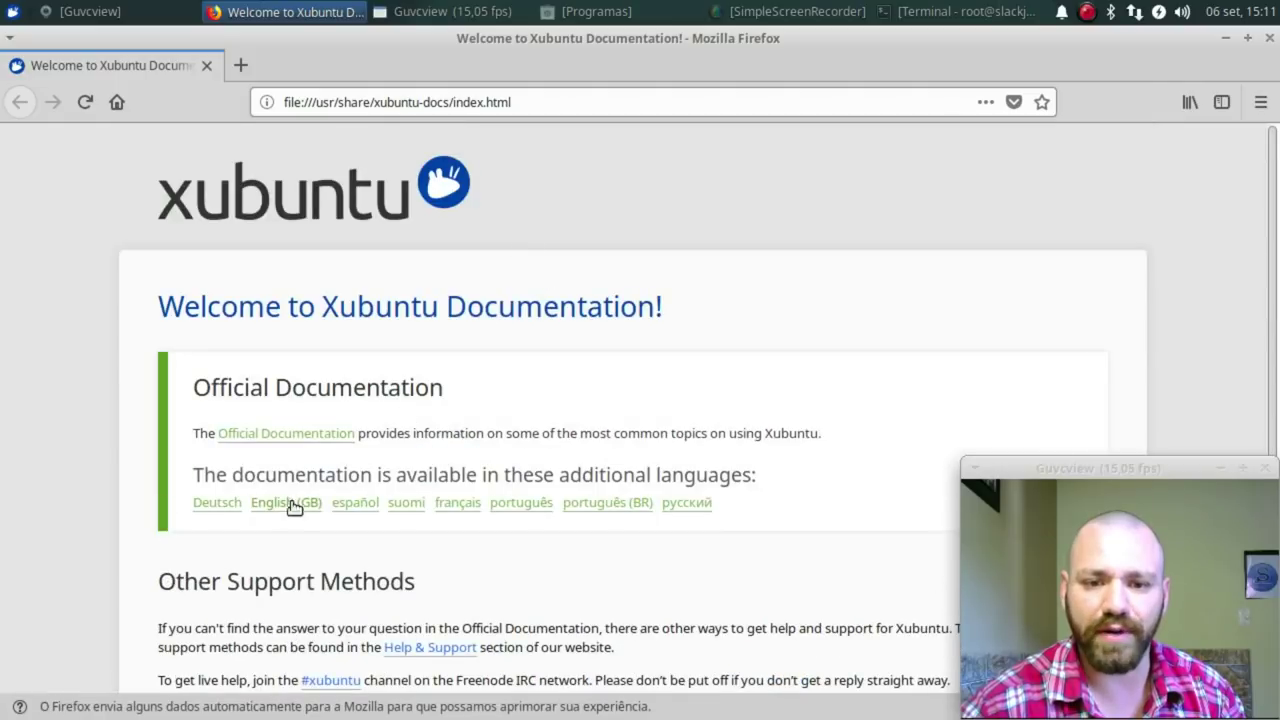
scroll(330, 495, "down", 1)
left_click(594, 457)
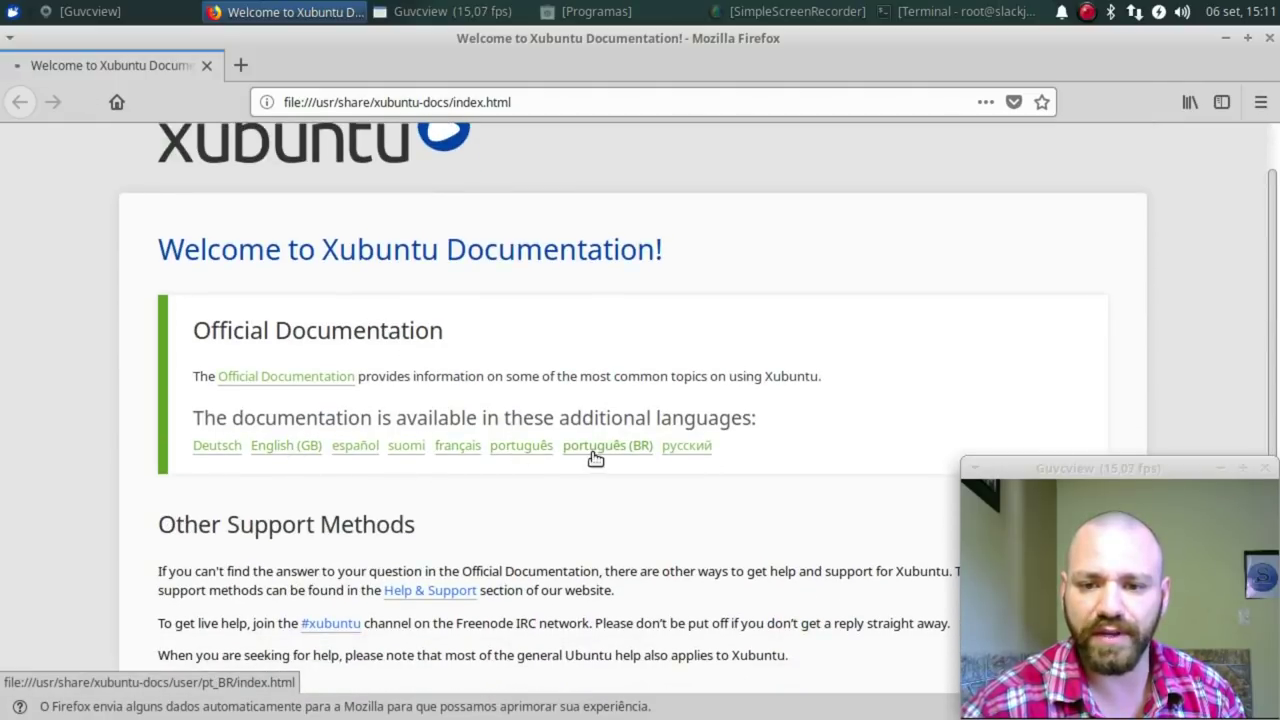
- Look through the chapter list of the Brazilian Portuguese Xubuntu documentation, then return to its beginning
scroll(450, 400, "down", 4)
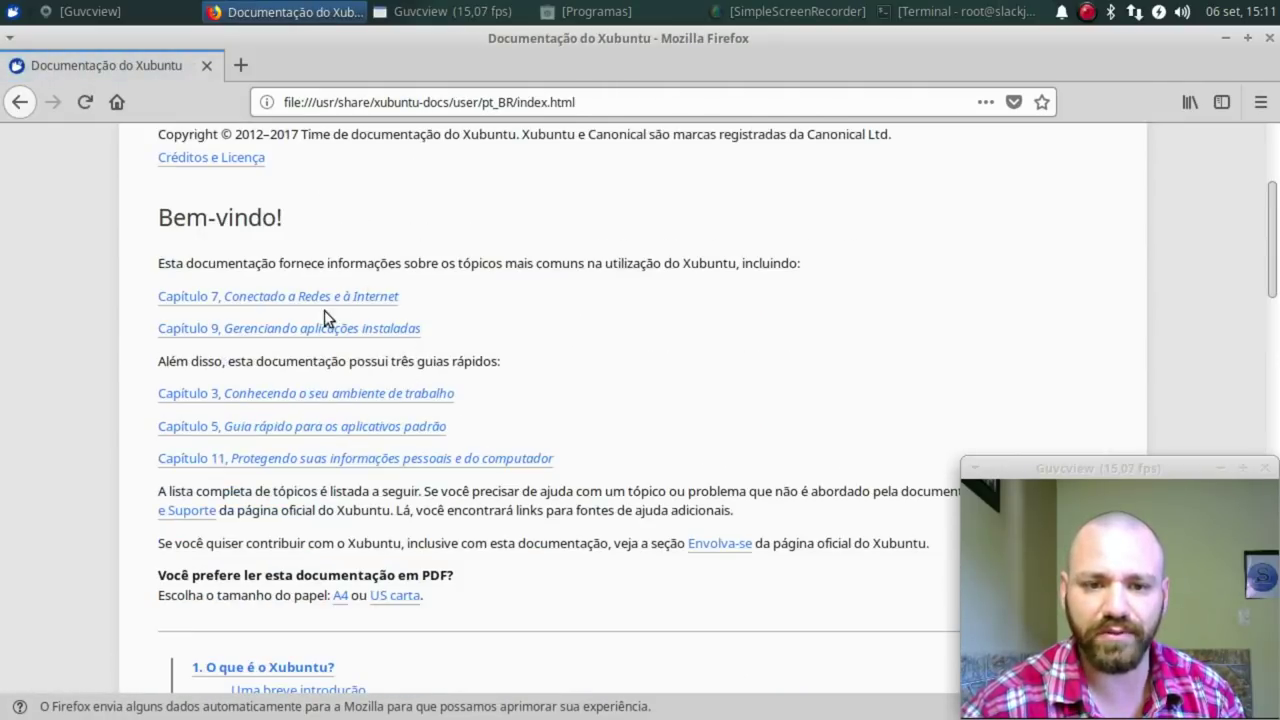
scroll(428, 312, "down", 2)
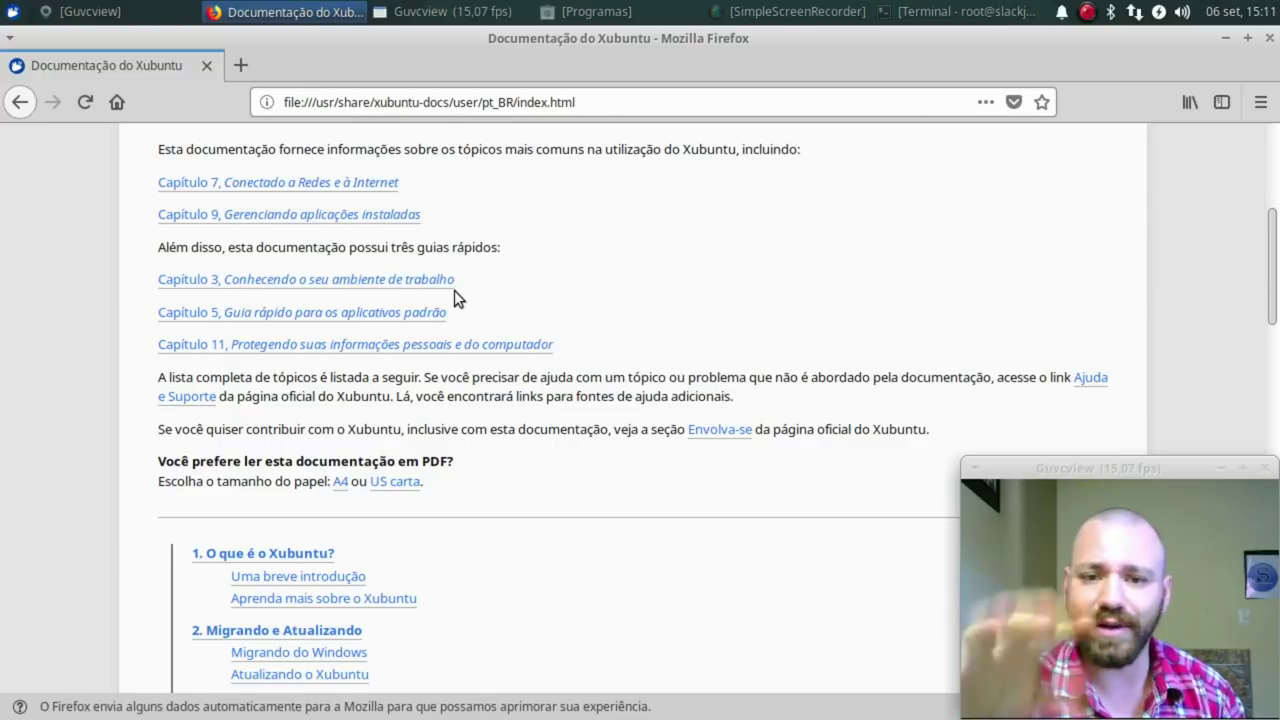
scroll(454, 290, "down", 10)
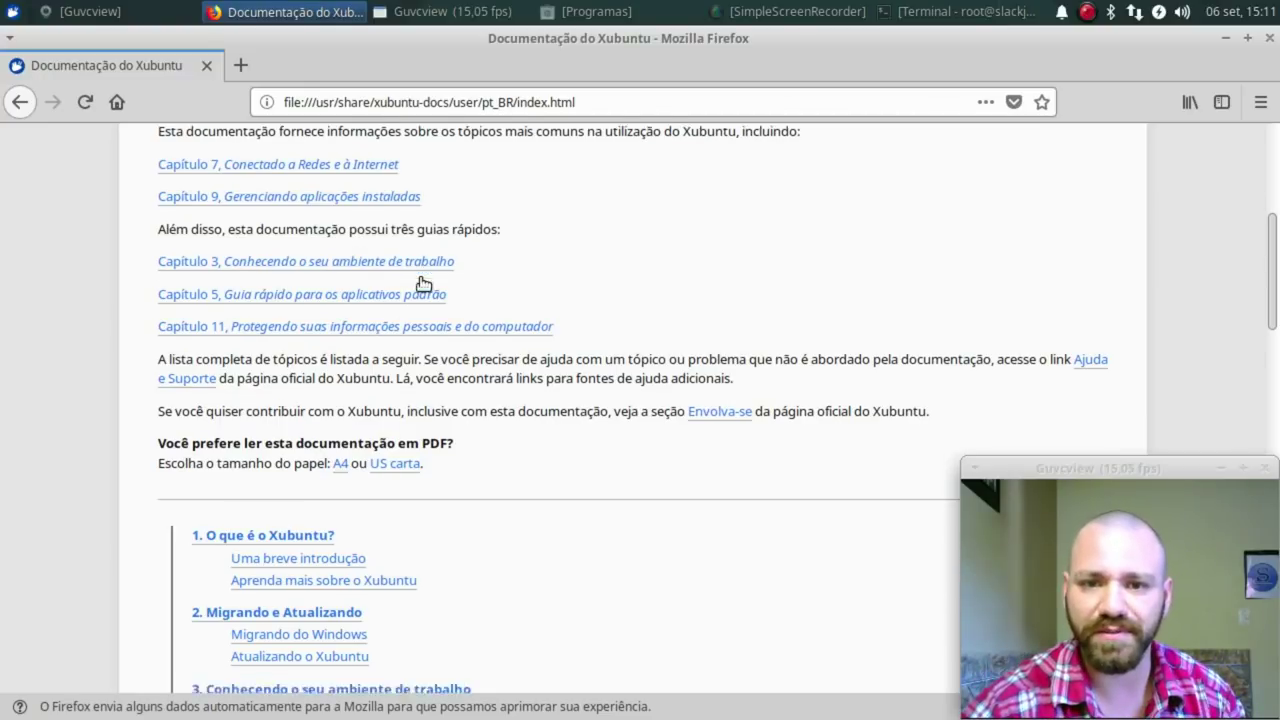
scroll(347, 350, "down", 10)
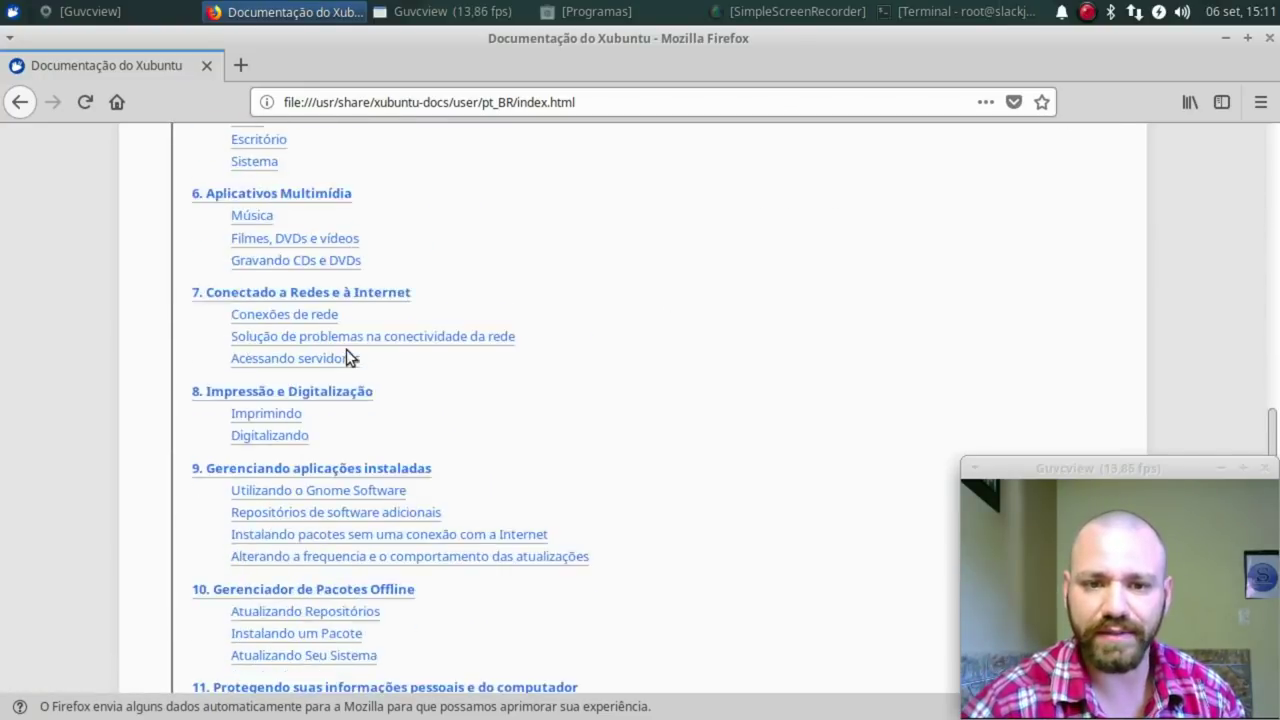
scroll(615, 325, "up", 6)
scroll(628, 321, "up", 20)
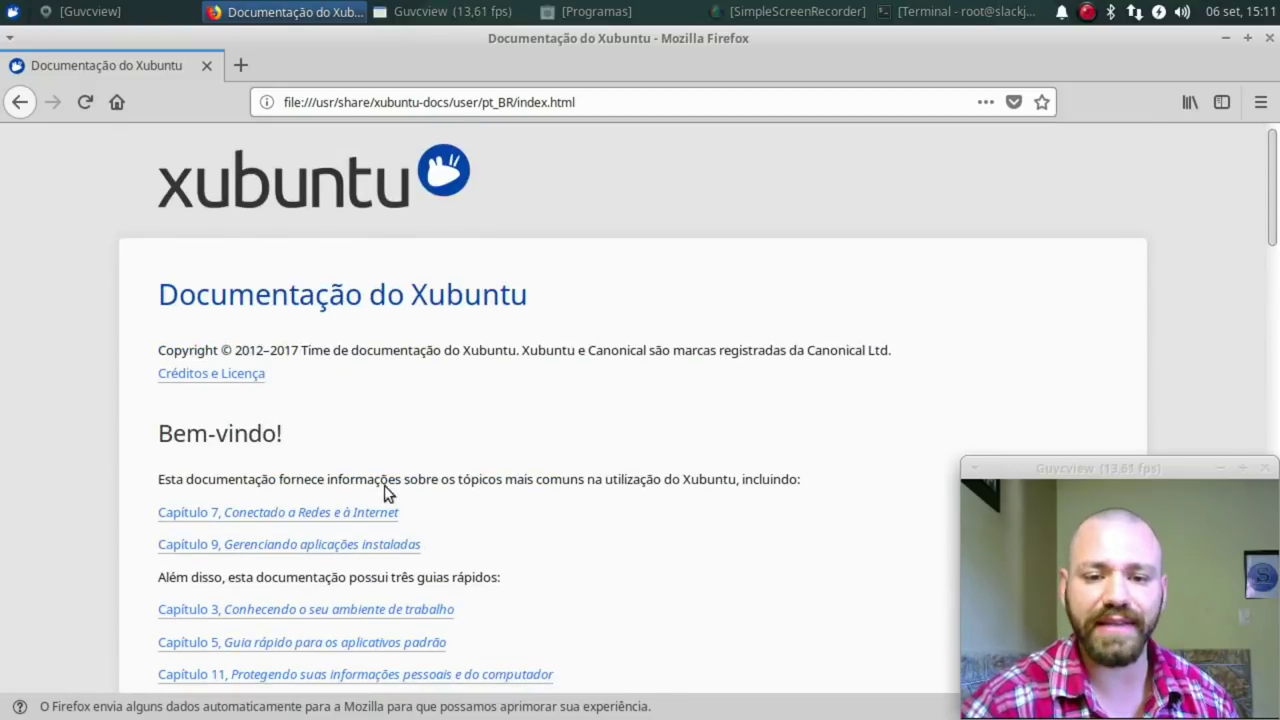
- Open Capítulo 7, Conectado a Redes e à Internet, and read through to the Acessando servidores section
scroll(384, 485, "down", 1)
left_click(325, 470)
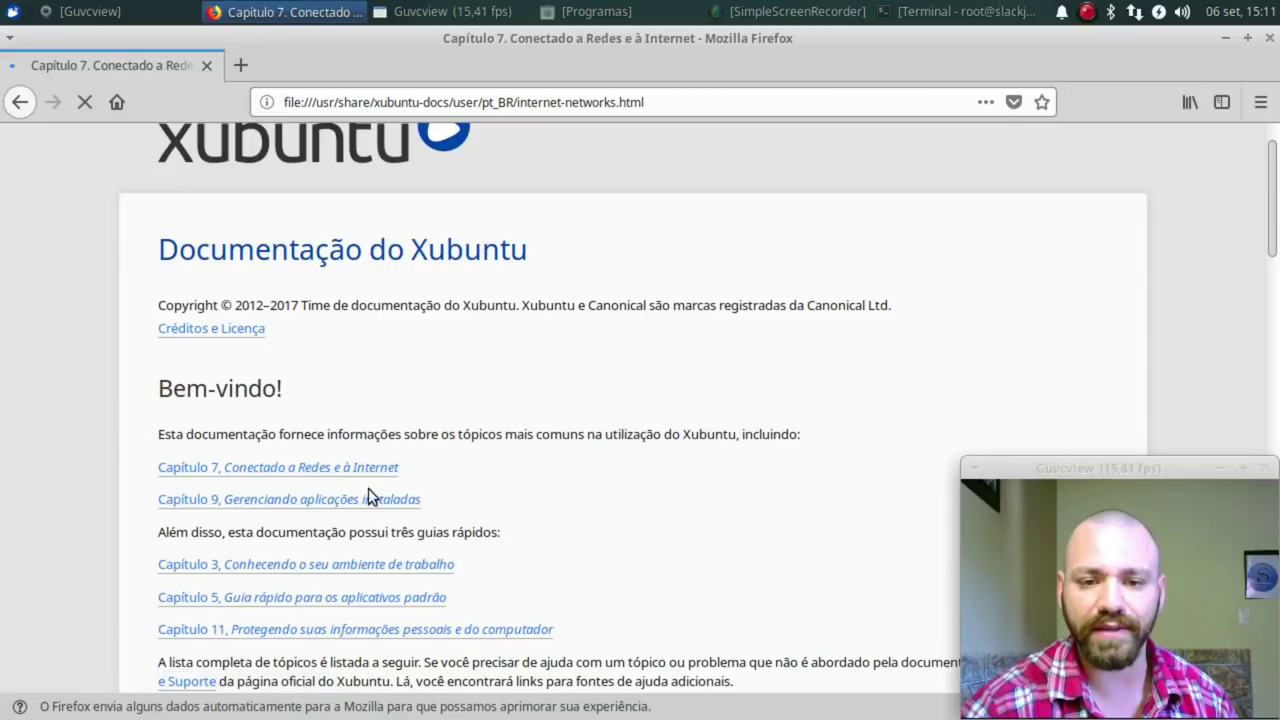
scroll(497, 410, "down", 7)
scroll(500, 388, "down", 10)
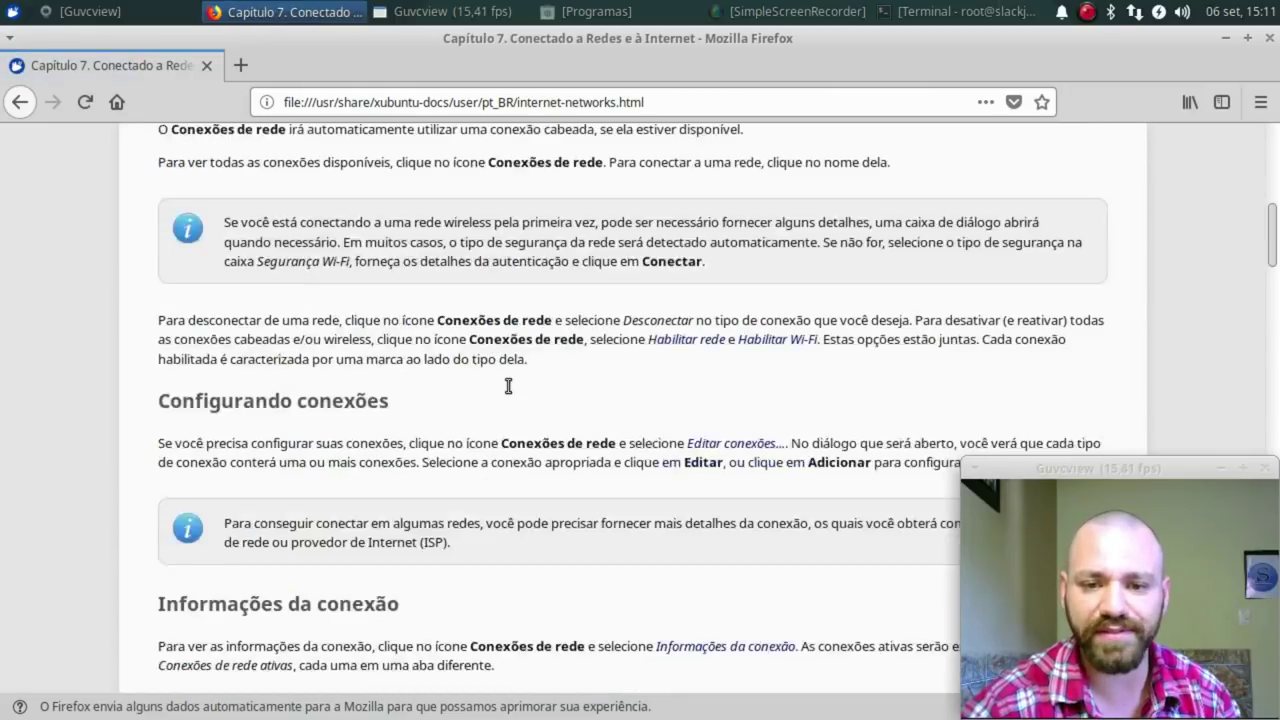
scroll(338, 307, "down", 6)
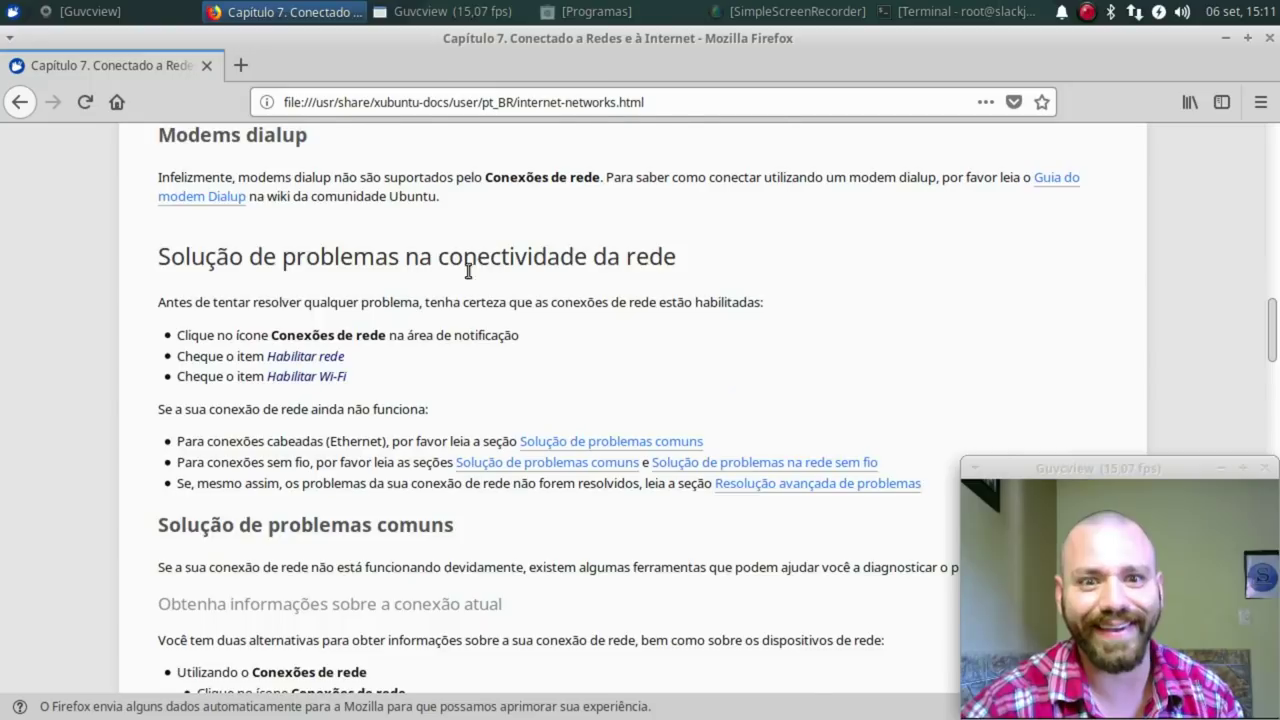
scroll(283, 263, "down", 10)
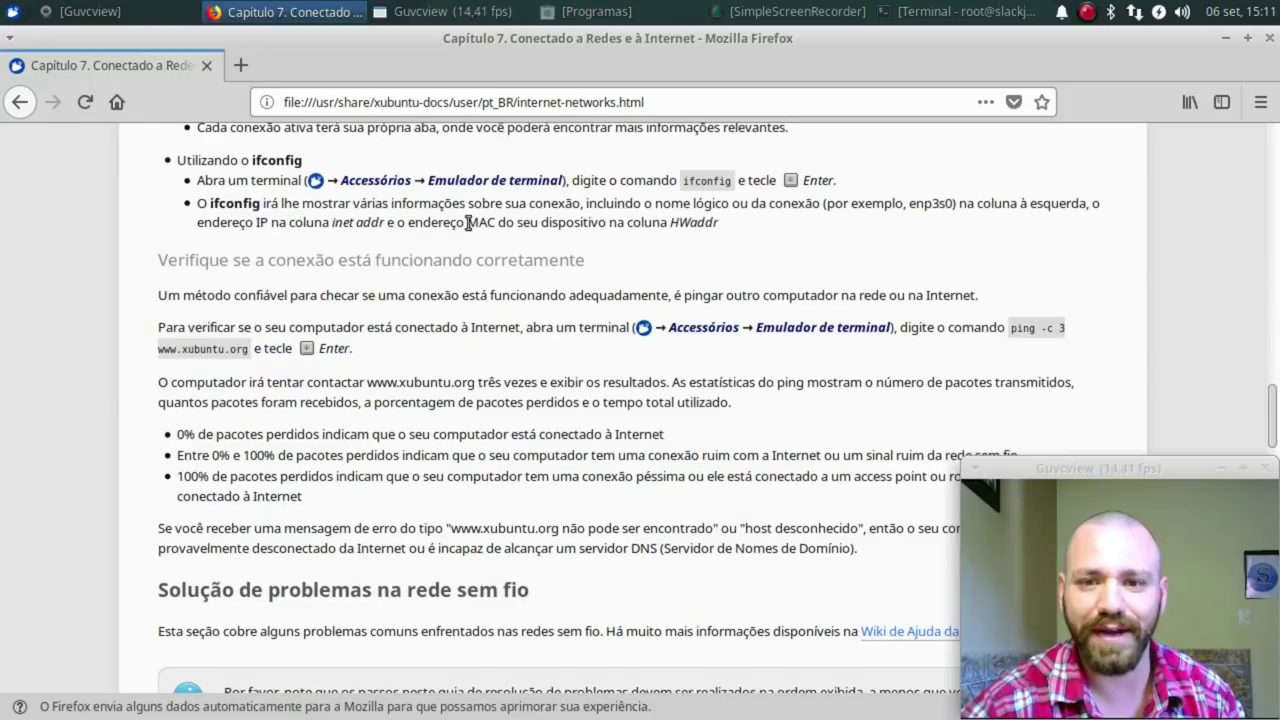
scroll(459, 231, "down", 5)
scroll(456, 251, "up", 4)
scroll(456, 251, "up", 1)
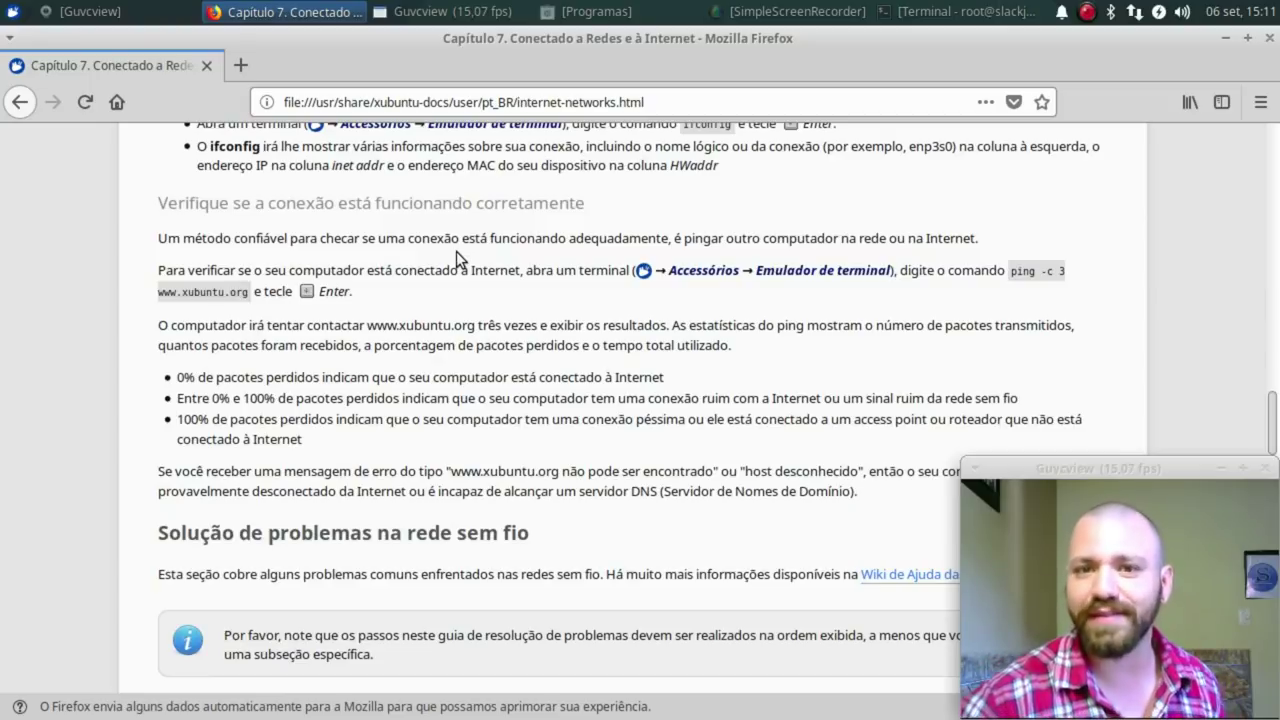
scroll(414, 220, "down", 5)
scroll(553, 270, "down", 7)
scroll(579, 272, "down", 5)
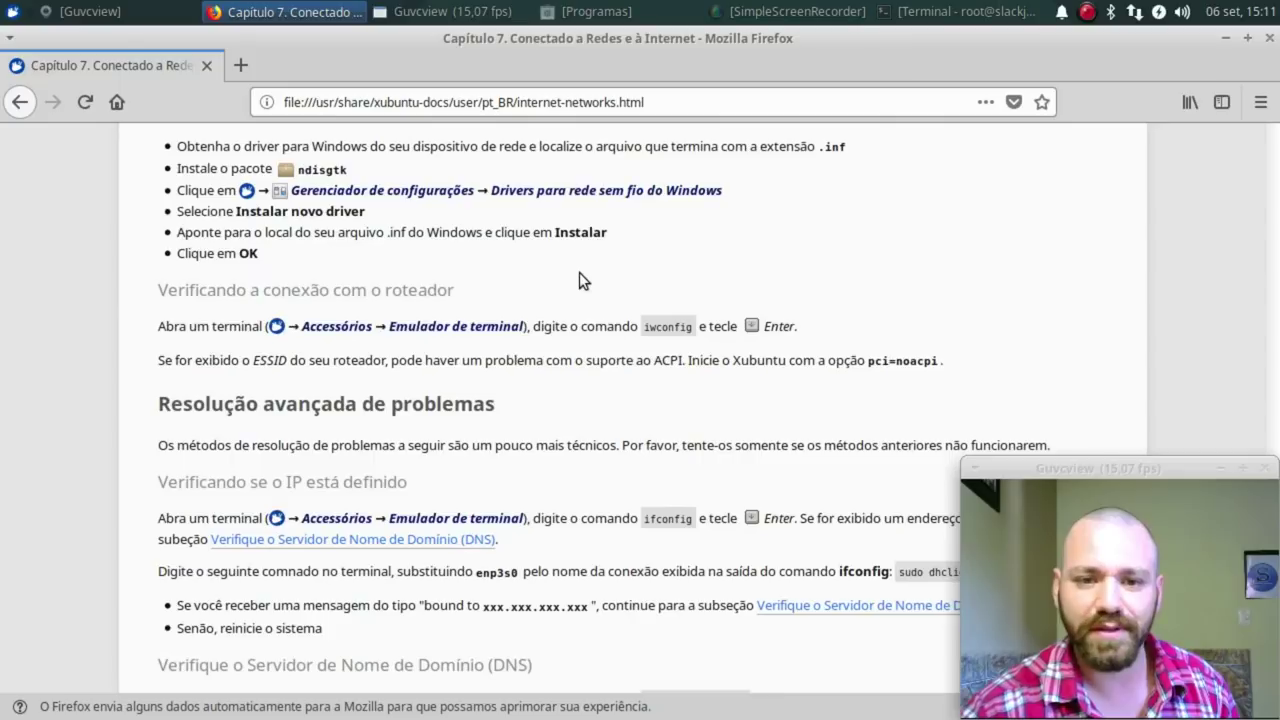
scroll(600, 268, "down", 12)
scroll(660, 395, "up", 2)
scroll(680, 350, "down", 2)
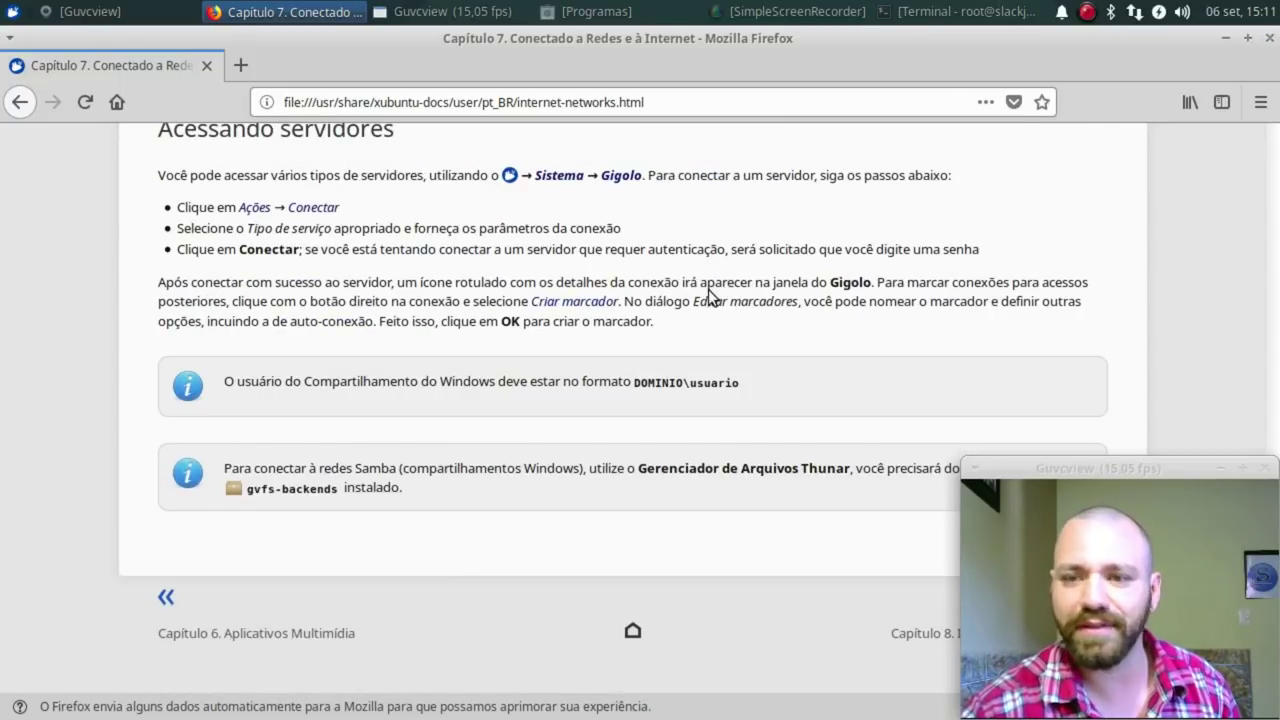
- Close the documentation browser and check the package upgrade's progress in the terminal, minimizing it again
left_click(1268, 38)
left_click(898, 13)
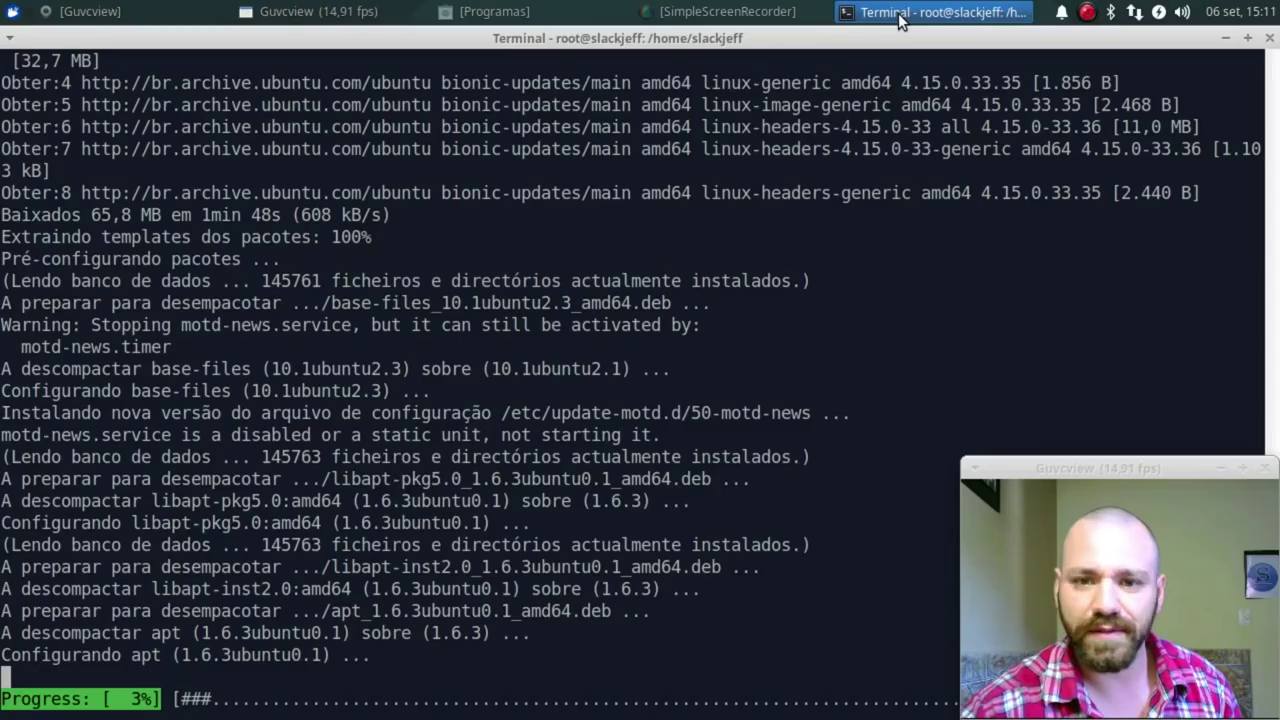
left_click(898, 13)
- Show the Acessórios category in the application menu and enlarge the menu to about one and a half times its width
left_click(12, 12)
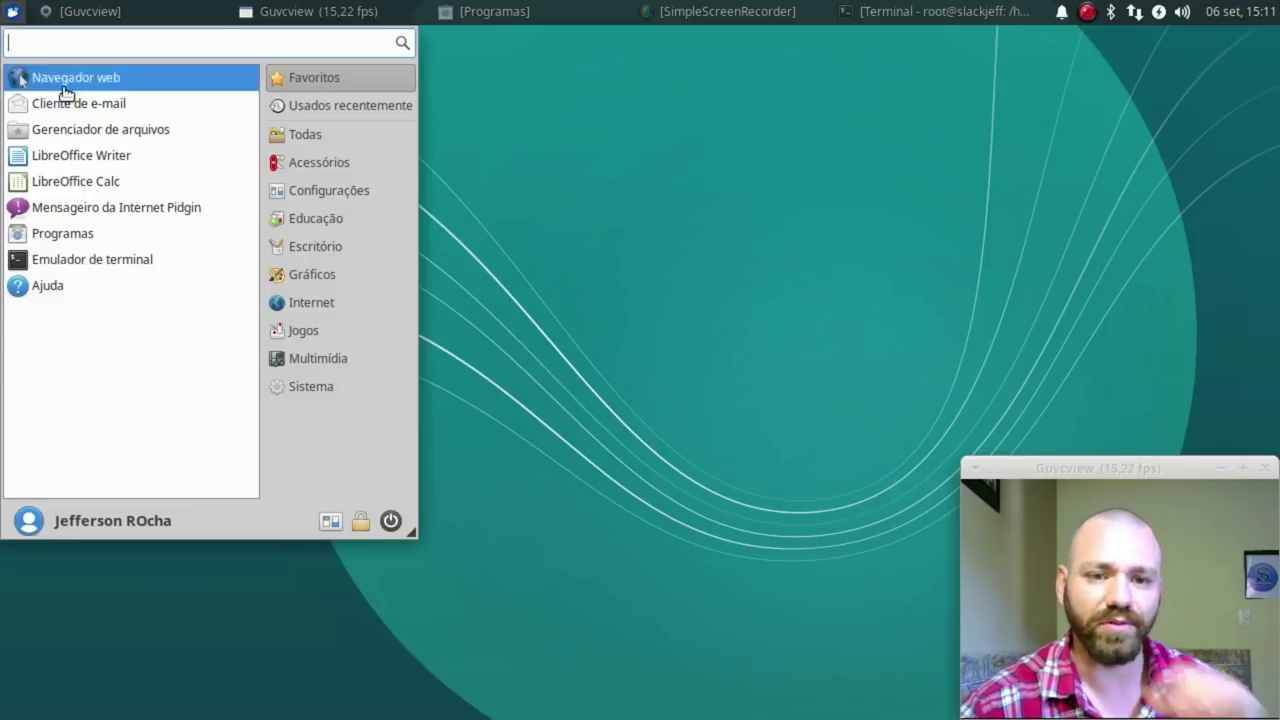
left_click(342, 134)
left_click(335, 162)
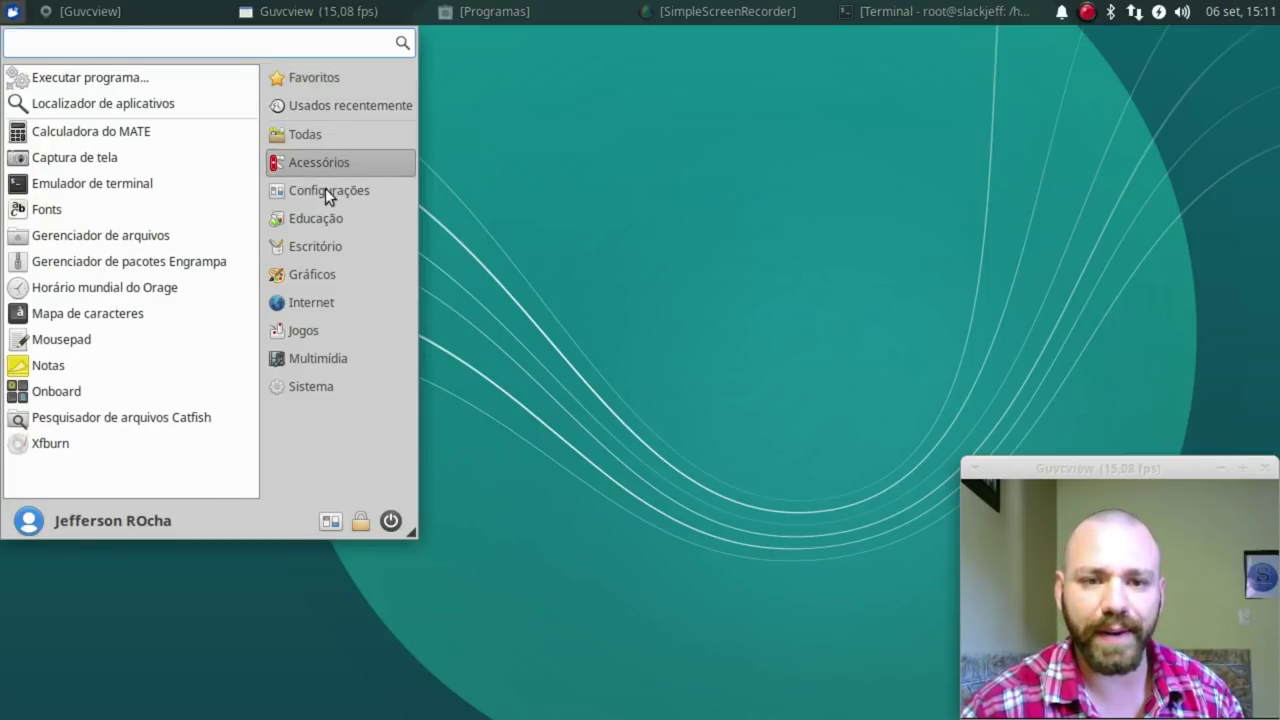
left_click_drag(413, 537, 591, 640)
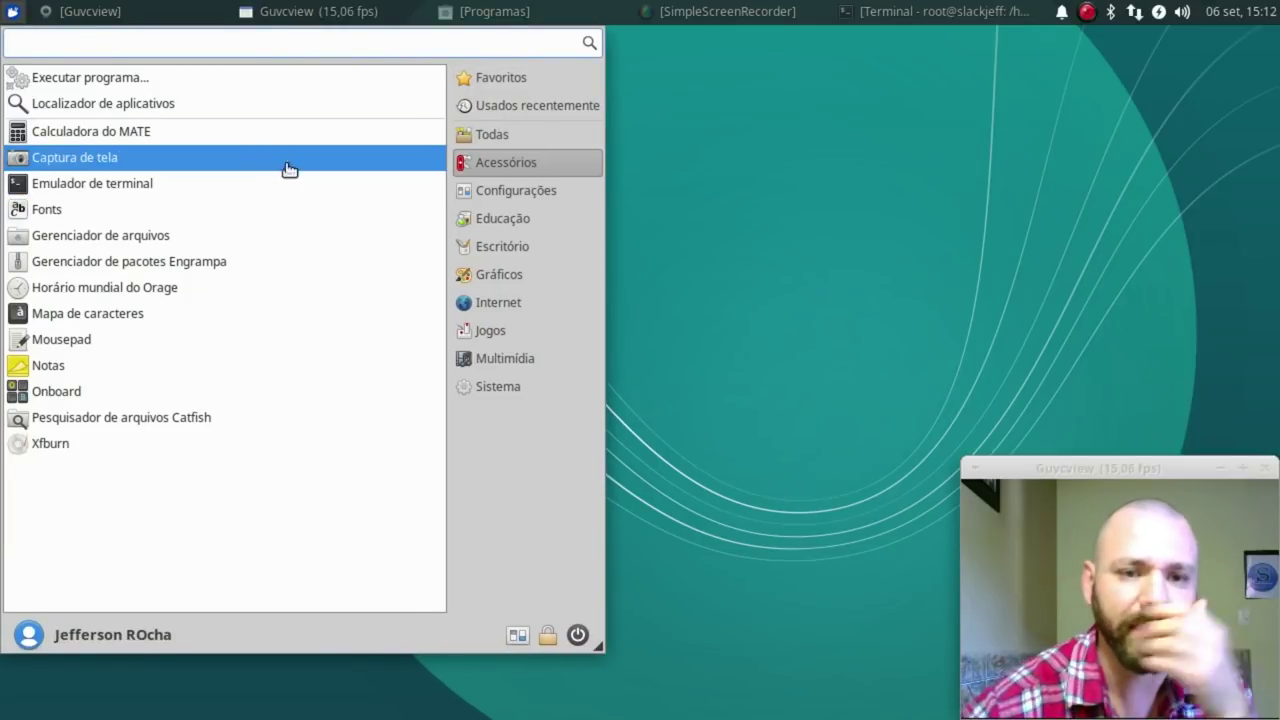
- Open Calculadora do MATE, calculate 4%−90, and close the calculator
left_click(209, 131)
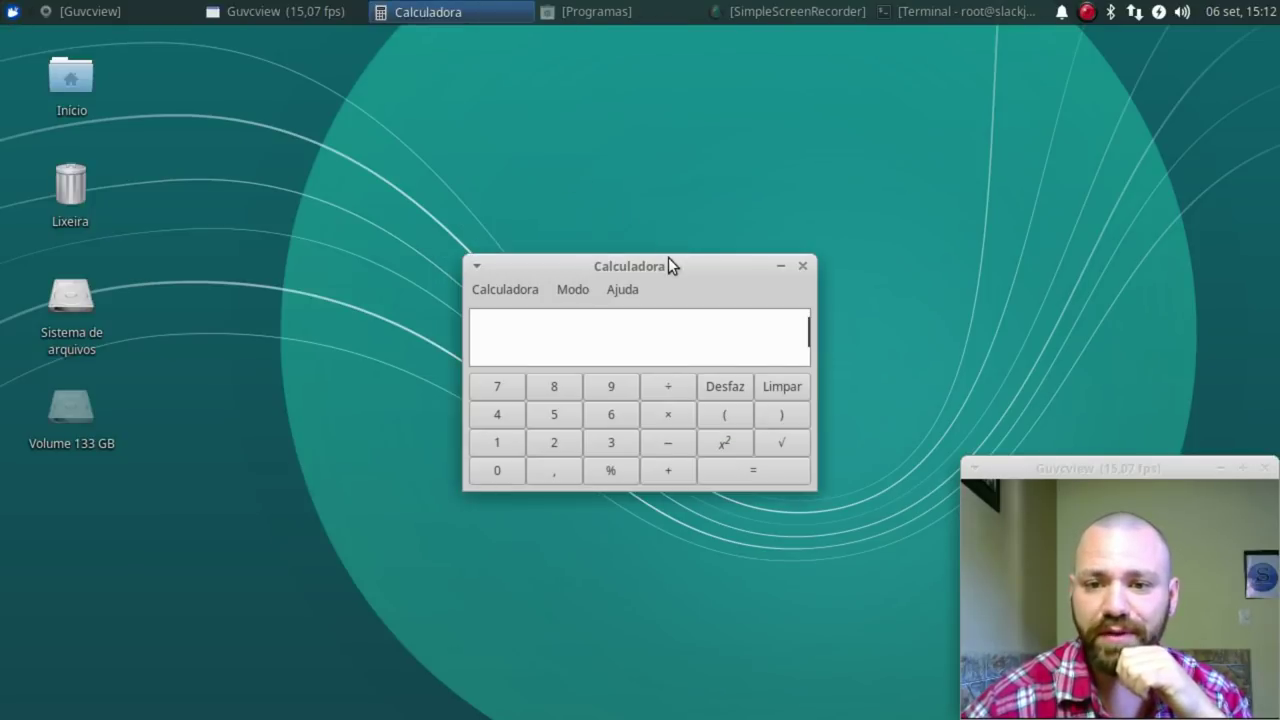
left_click_drag(668, 262, 643, 229)
type("4%")
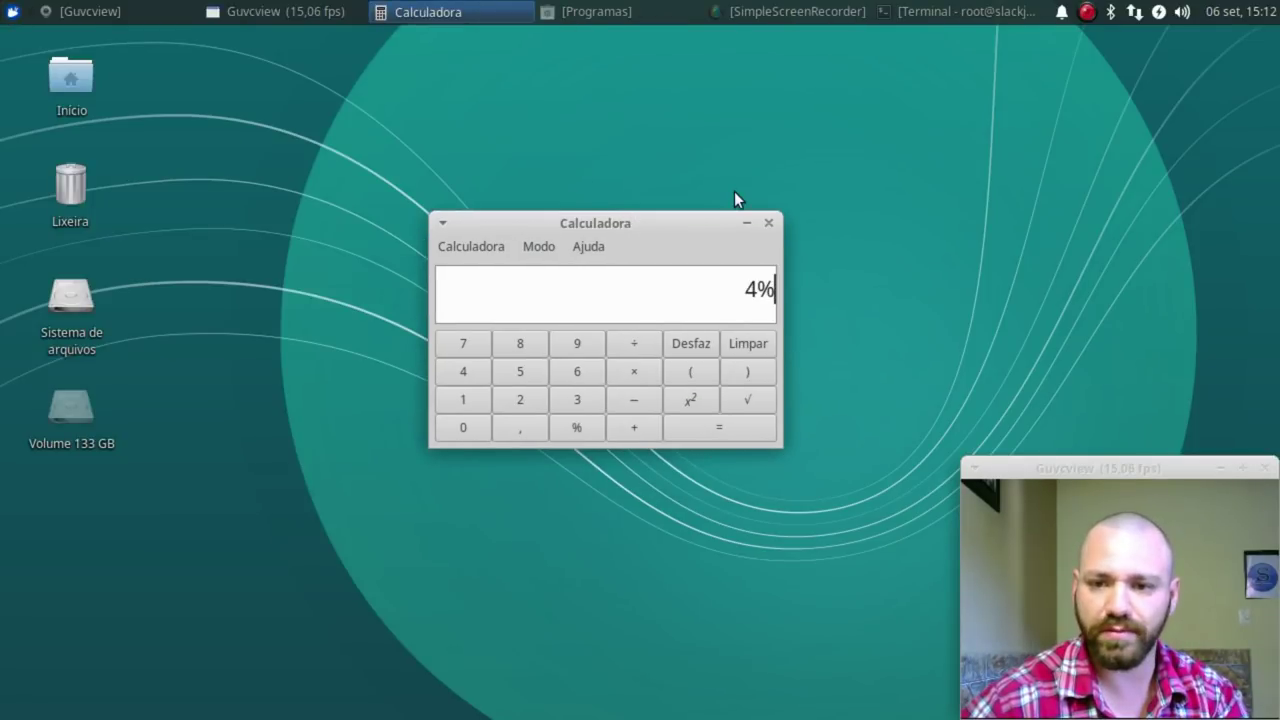
type("-90")
key("Return")
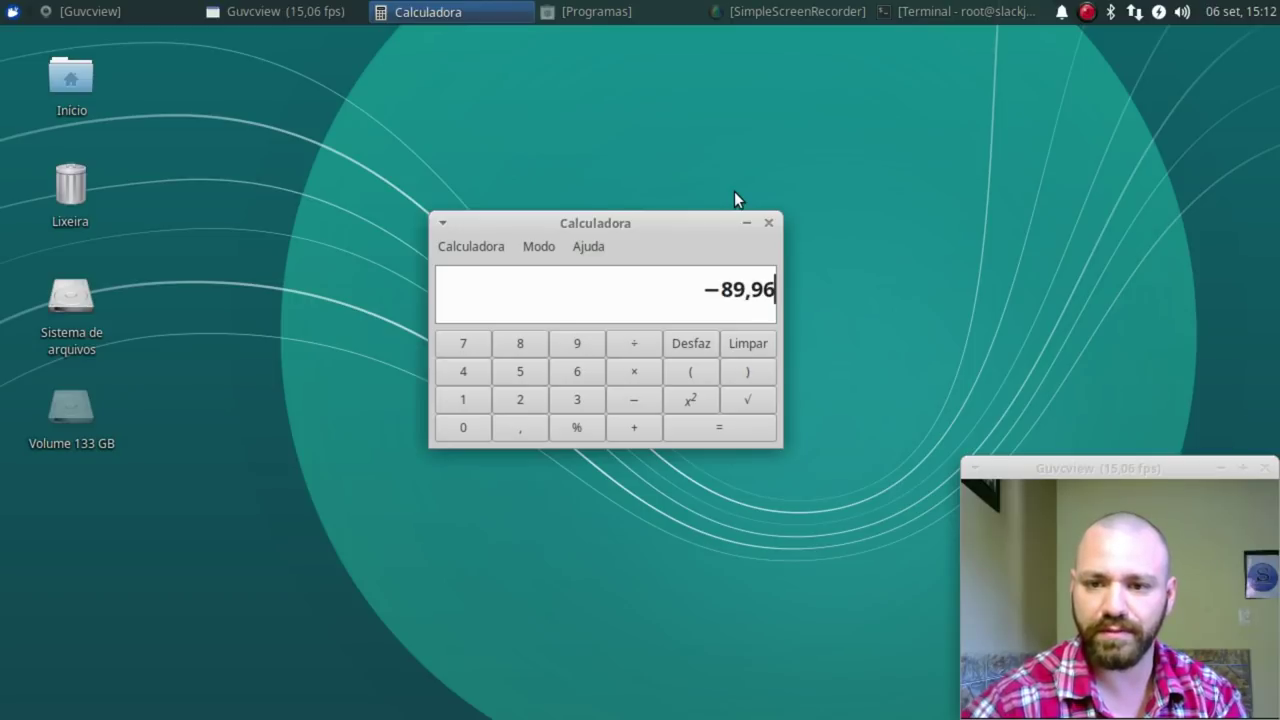
left_click(769, 222)
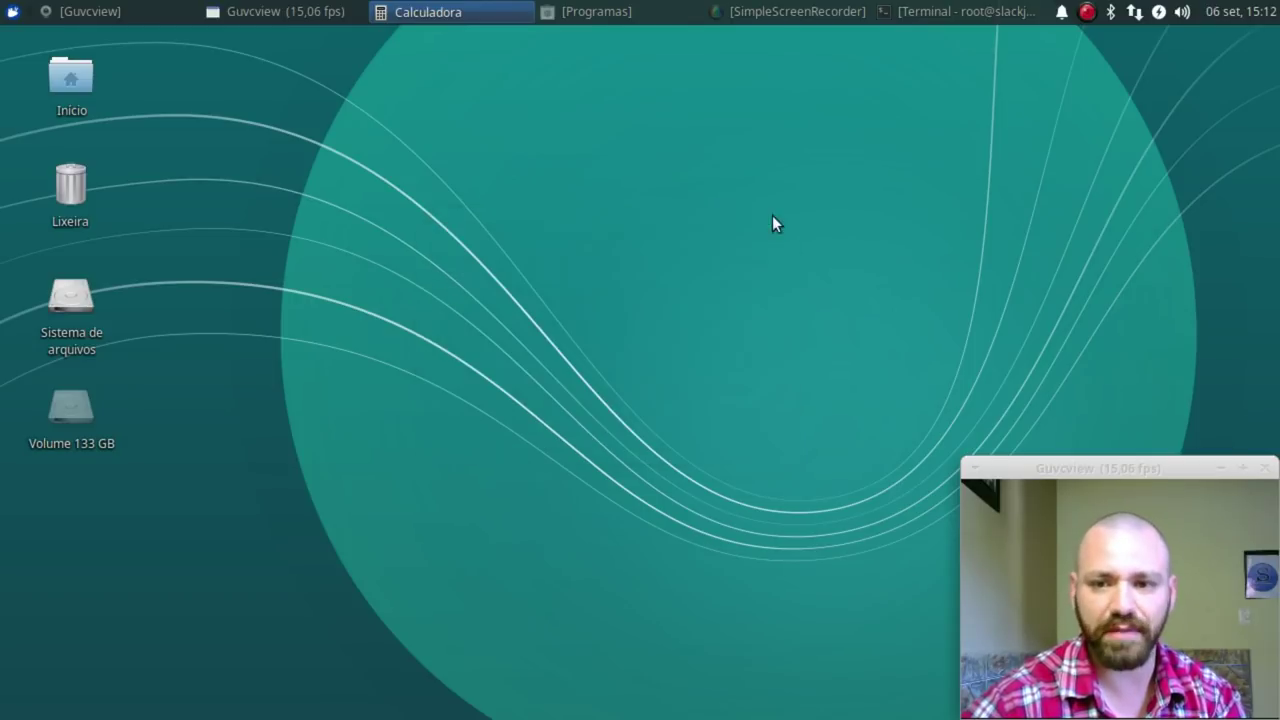
- Open Gerenciador de pacotes Engrampa from the Acessórios category and move its window away from the screen's corner
left_click(13, 12)
left_click(533, 168)
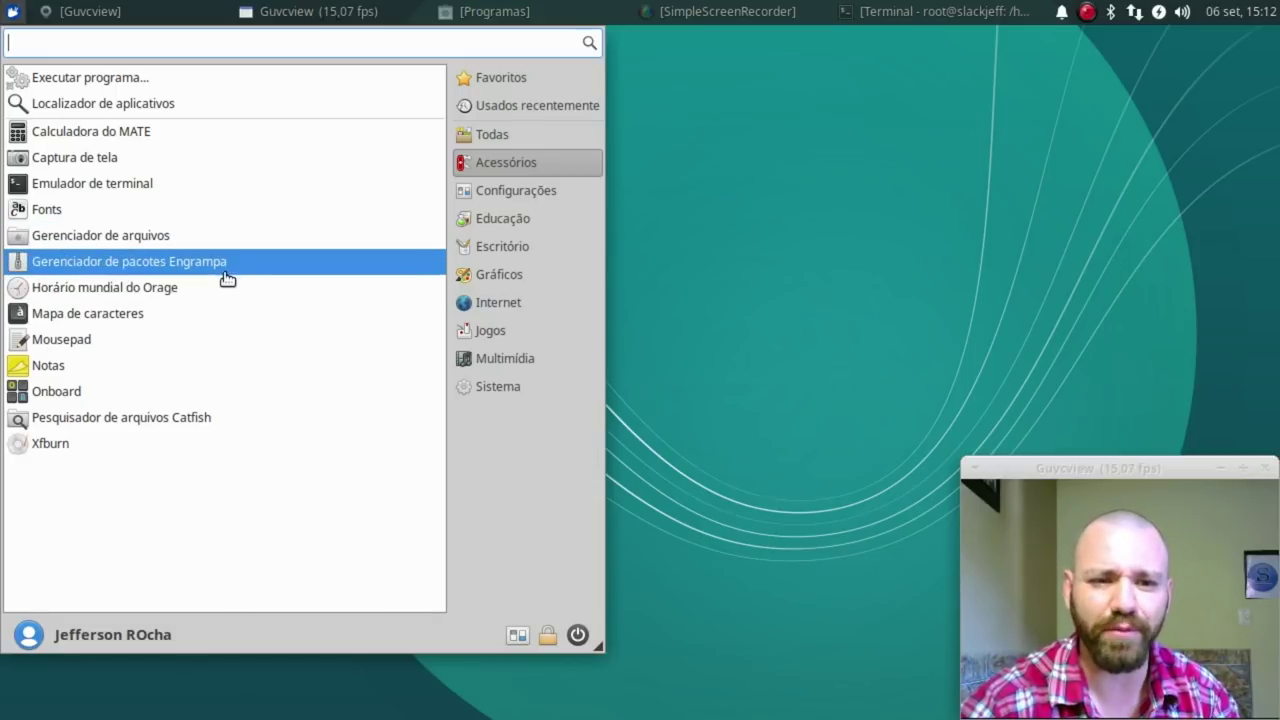
left_click(186, 266)
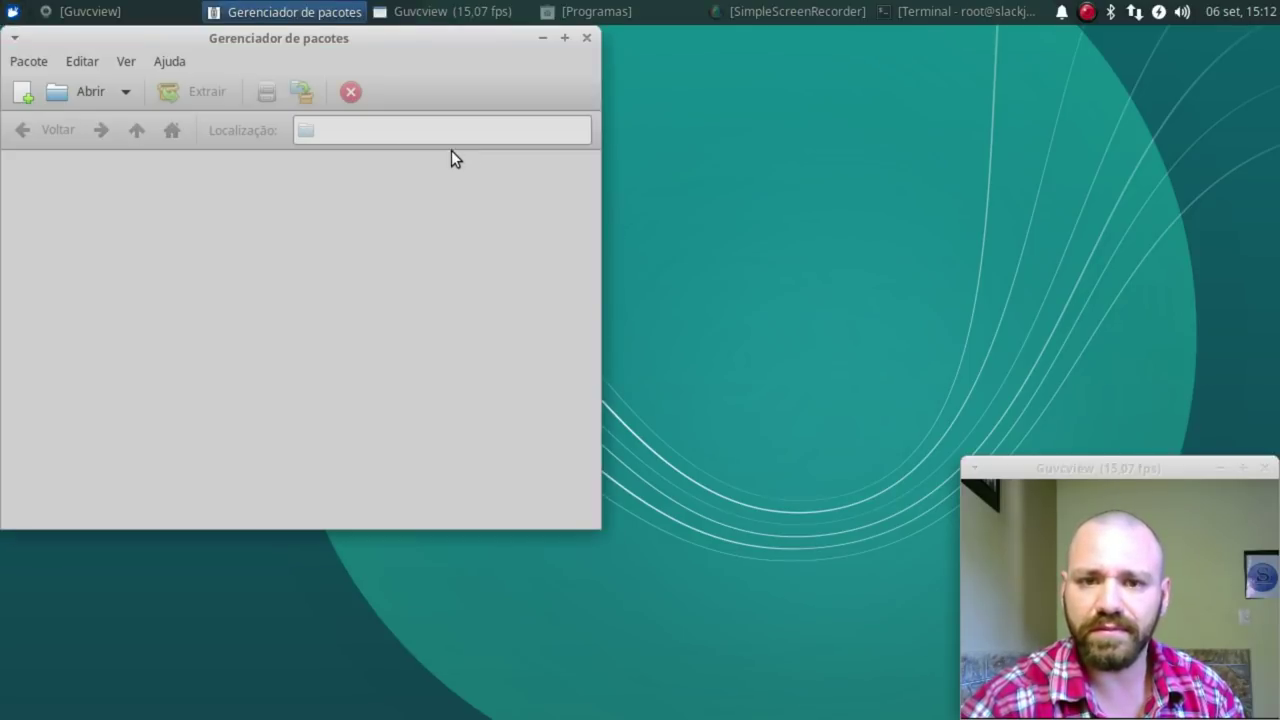
left_click_drag(275, 39, 370, 130)
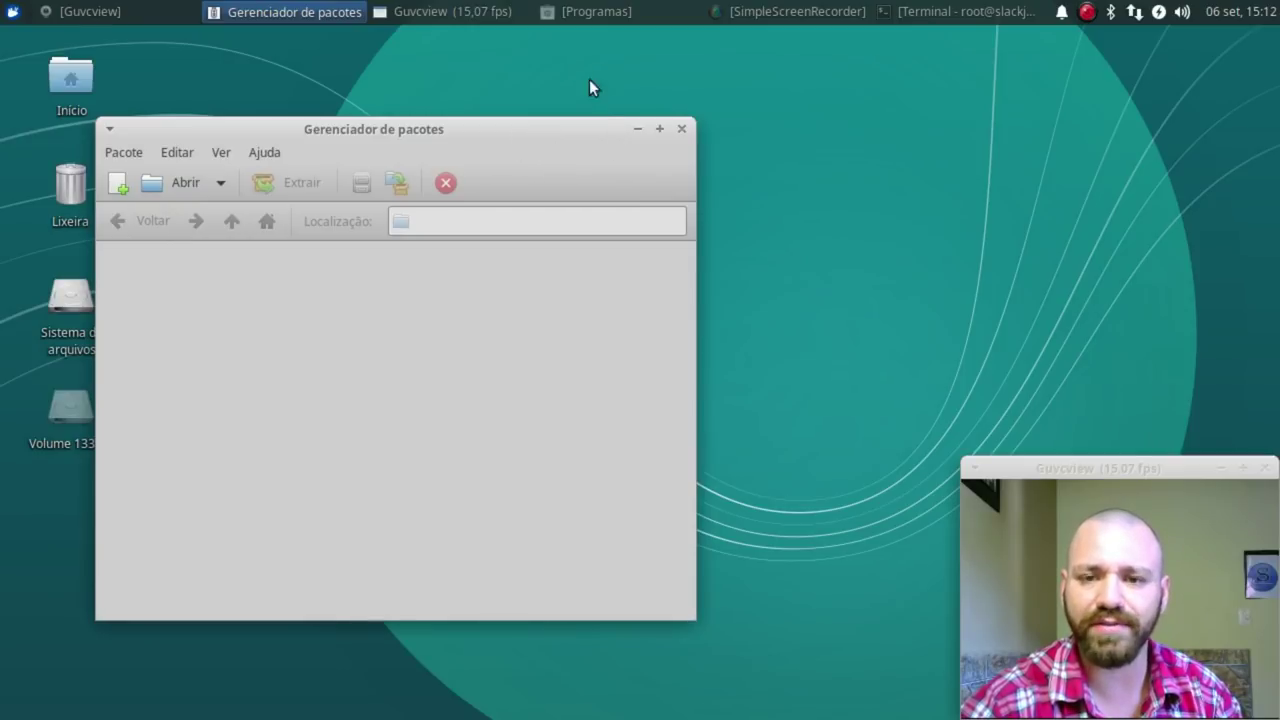
left_click(637, 129)
left_click(598, 16)
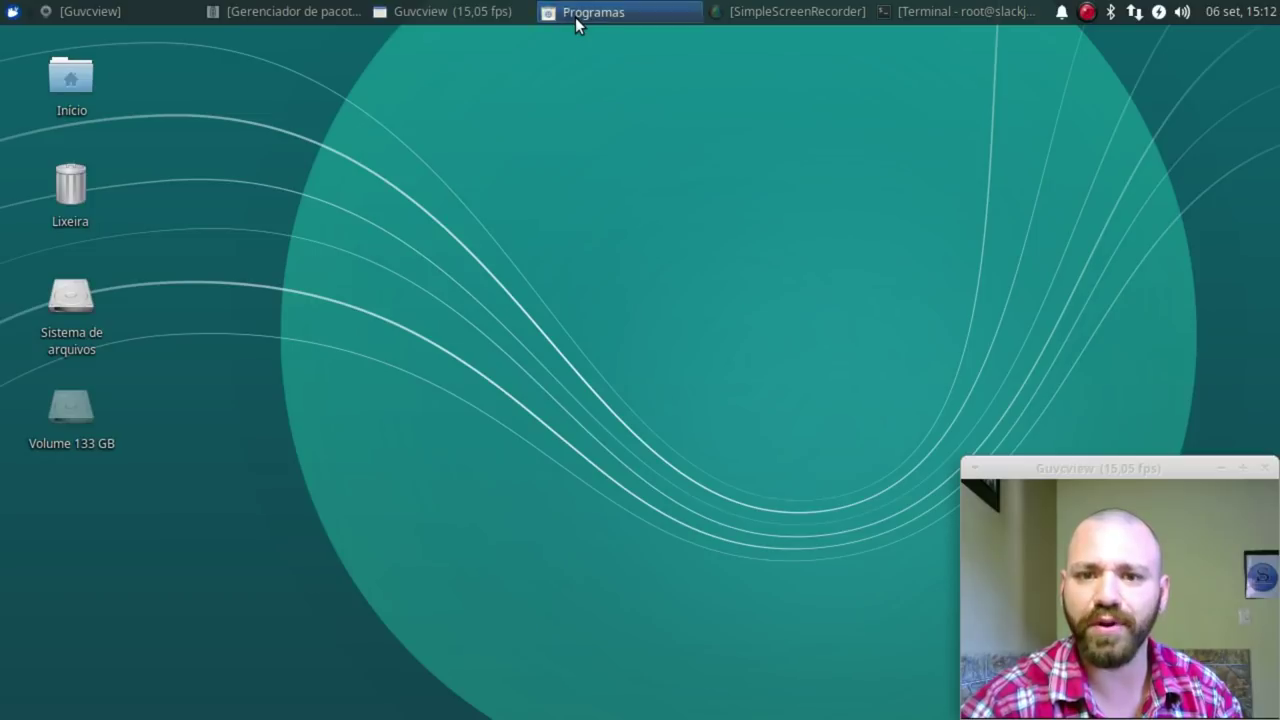
left_click(575, 17)
left_click(260, 12)
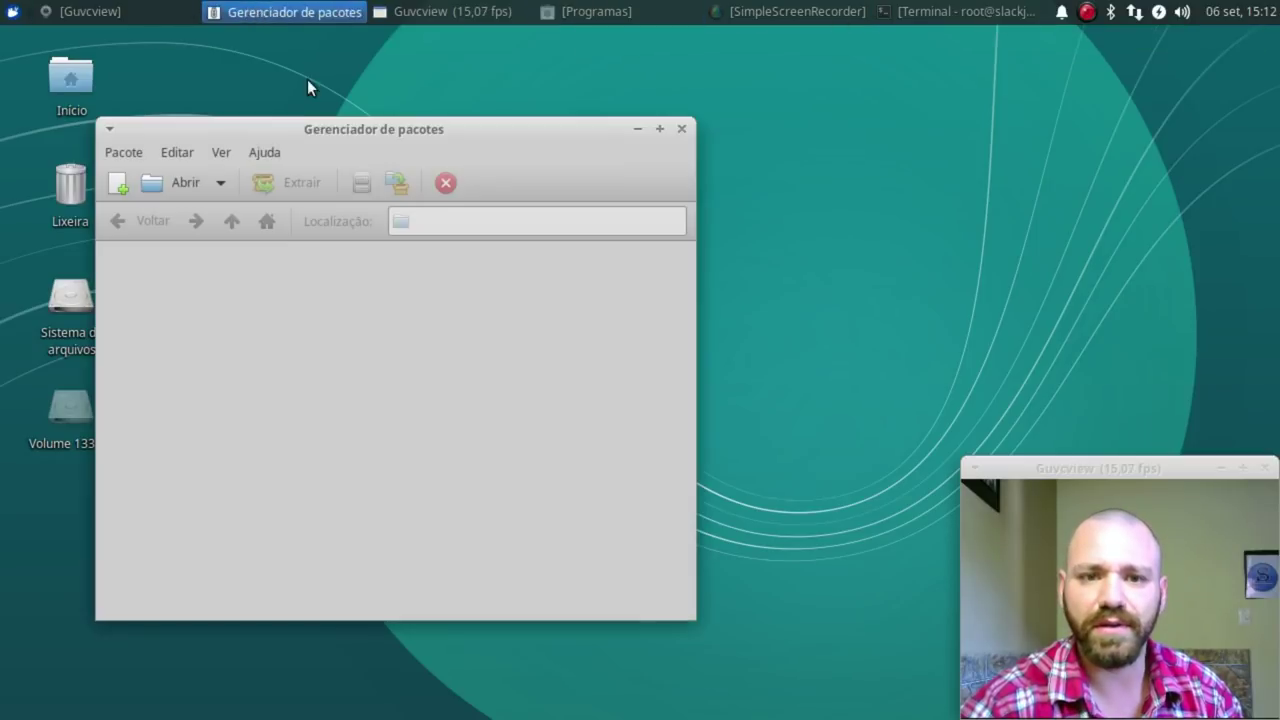
- View the archive manager's Sobre information and close it
left_click(291, 145)
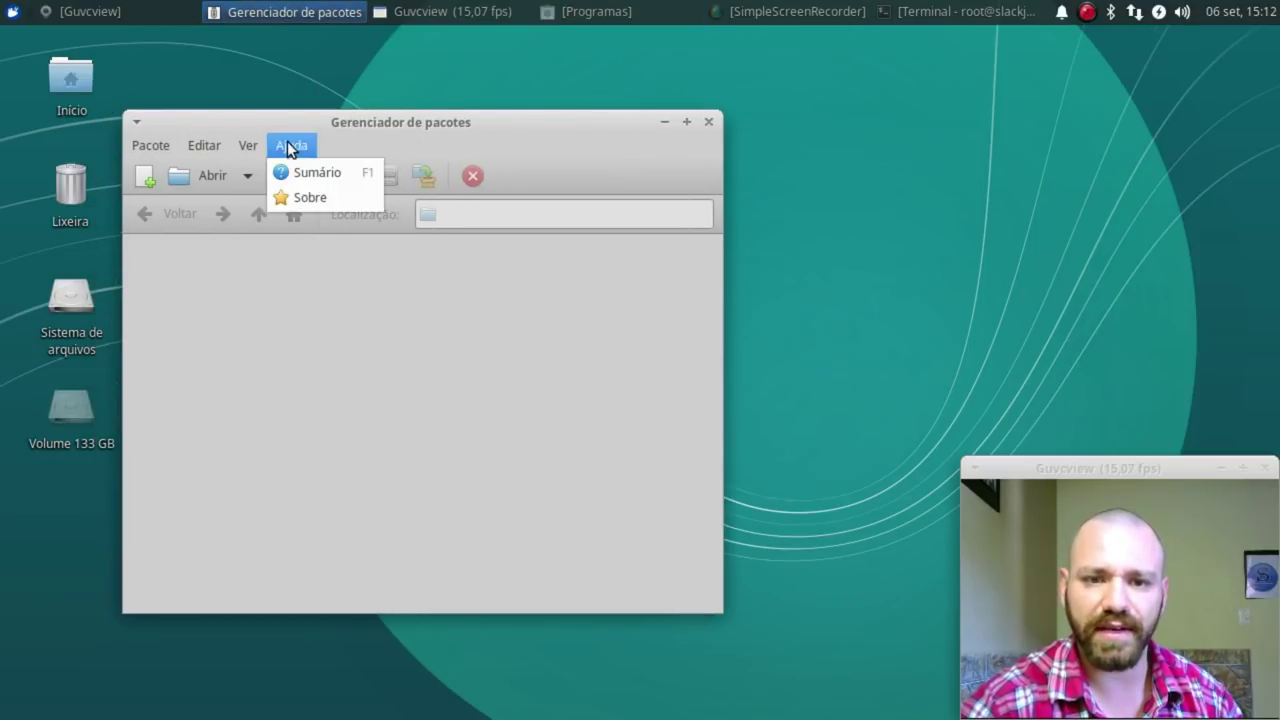
left_click(317, 200)
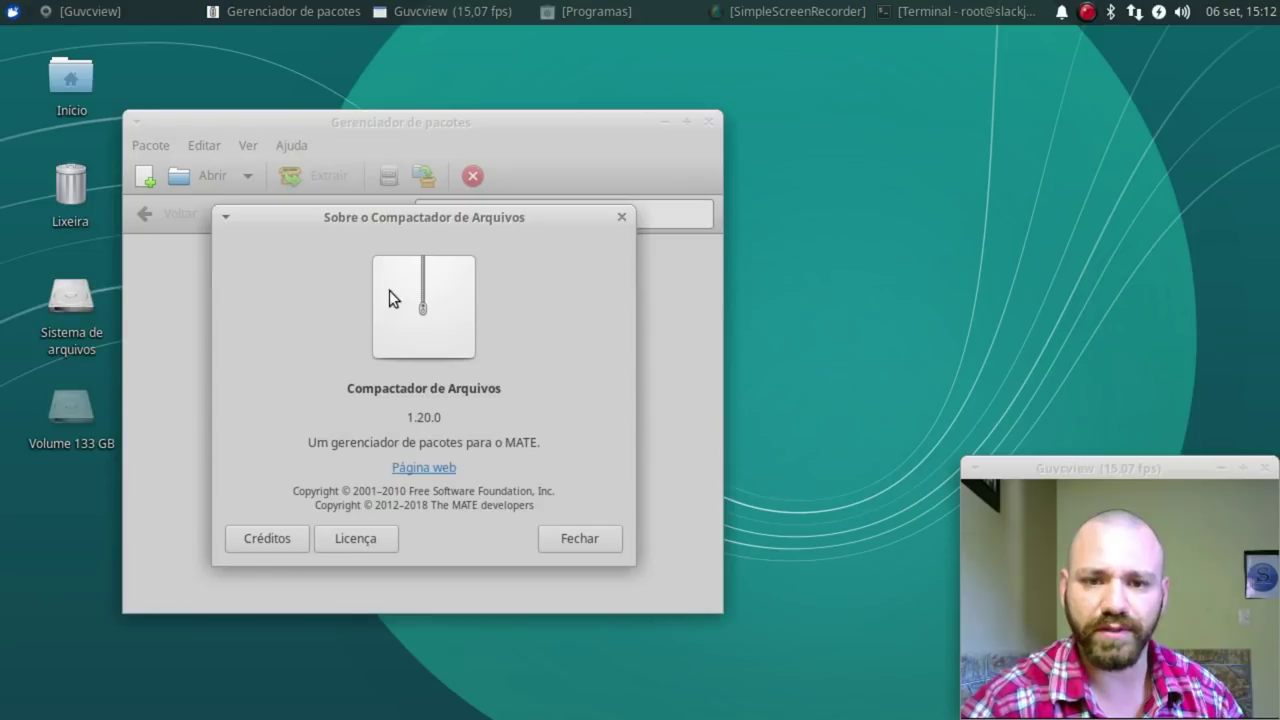
left_click(579, 538)
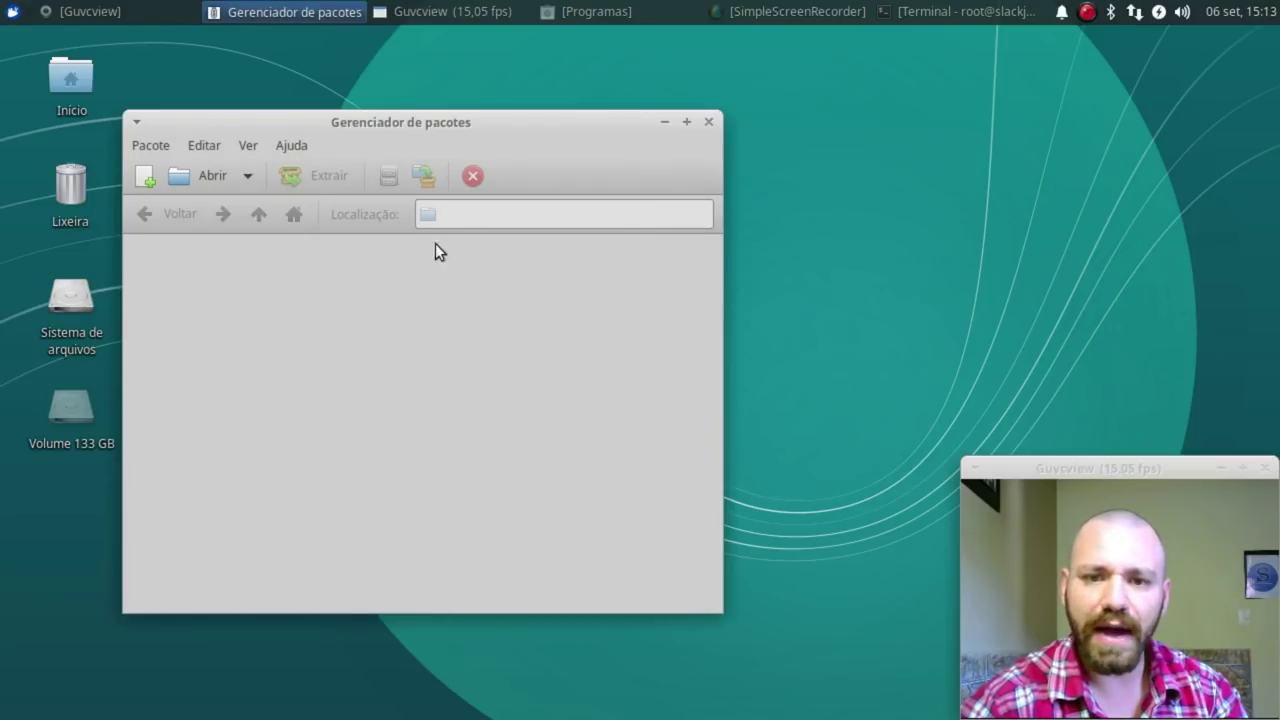
left_click(151, 145)
left_click(489, 217)
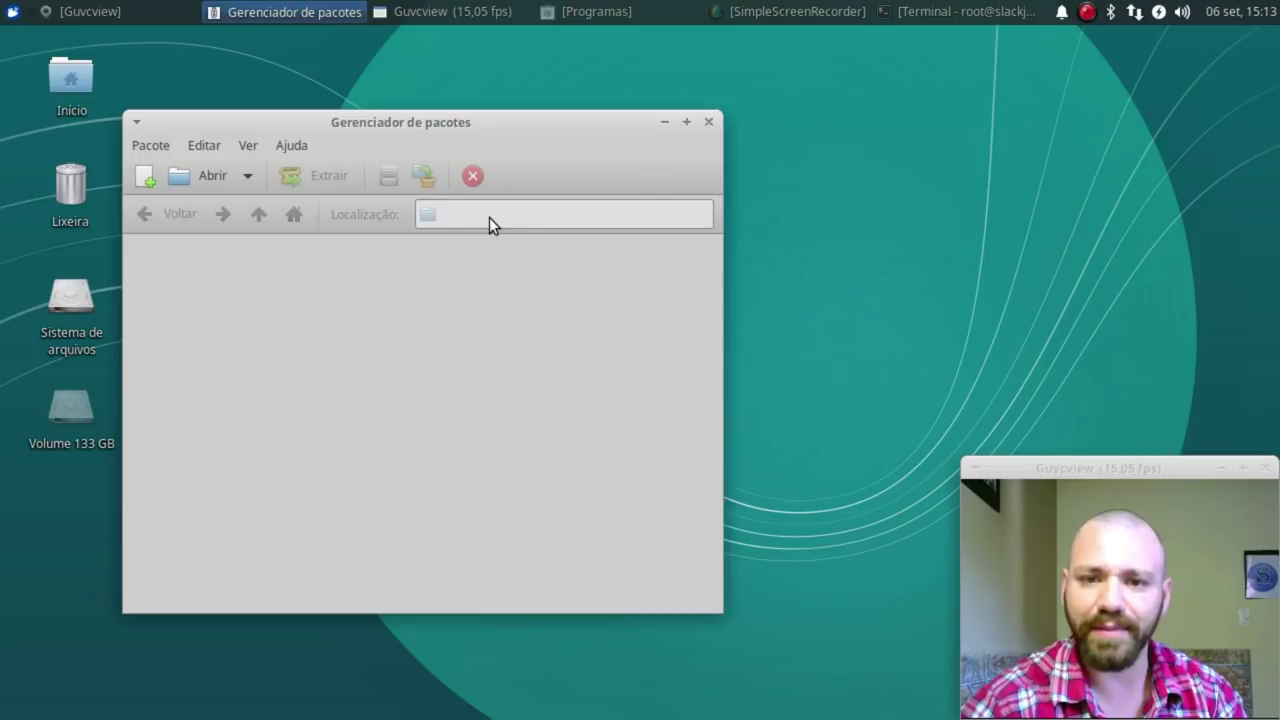
left_click(213, 186)
left_click(837, 691)
- Read the Creating Archives chapter of the archive manager's manual (Sumário), closing both the manual and the archive manager when done
left_click_drag(454, 126, 483, 114)
left_click(320, 133)
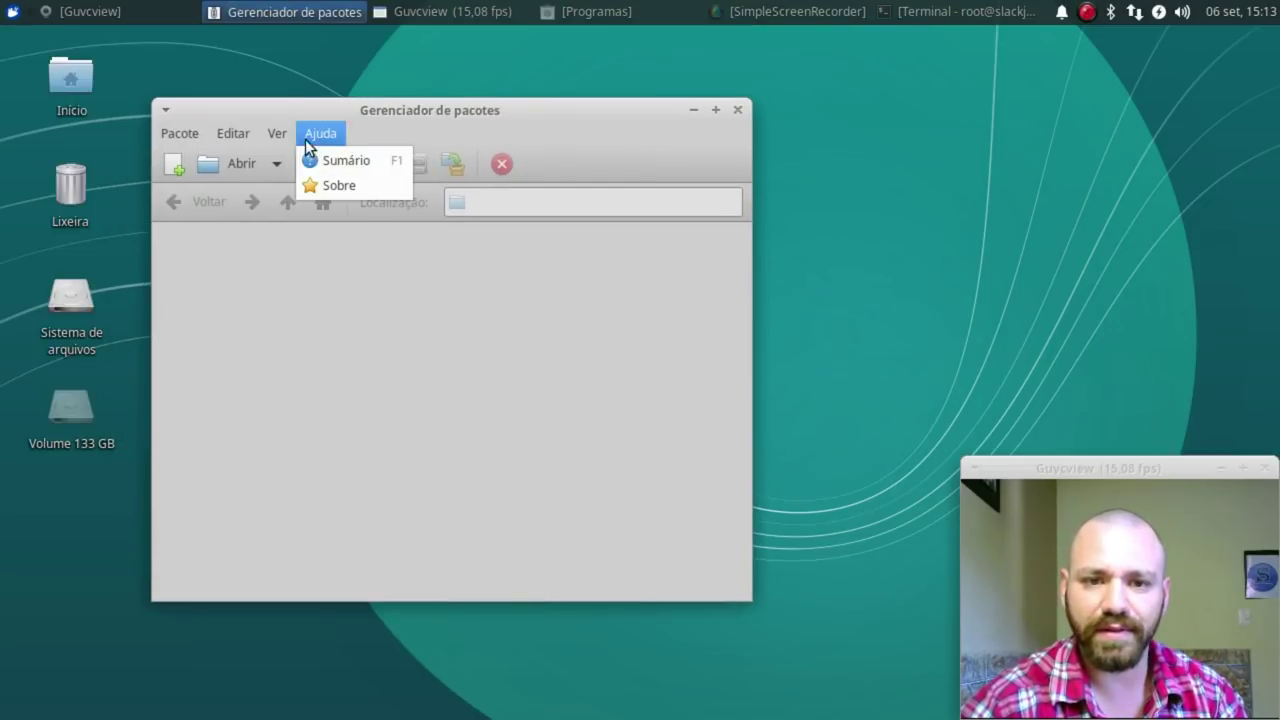
left_click(338, 161)
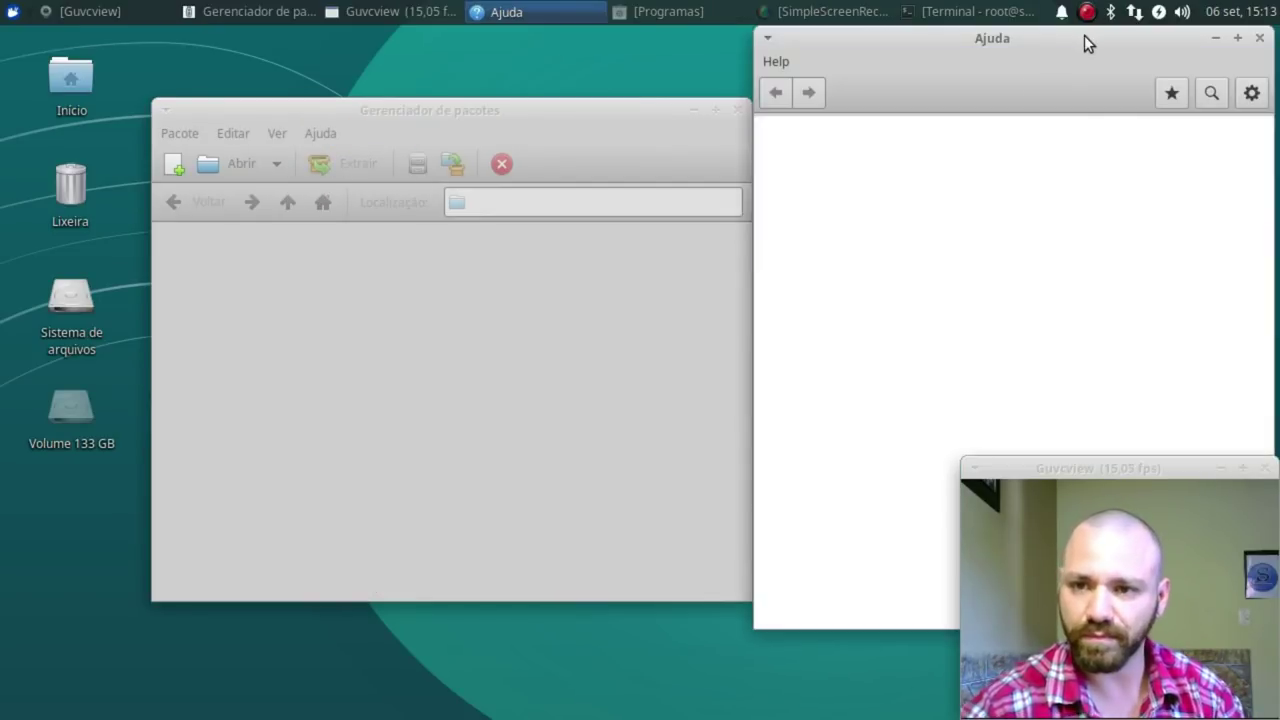
left_click_drag(1083, 40, 719, 90)
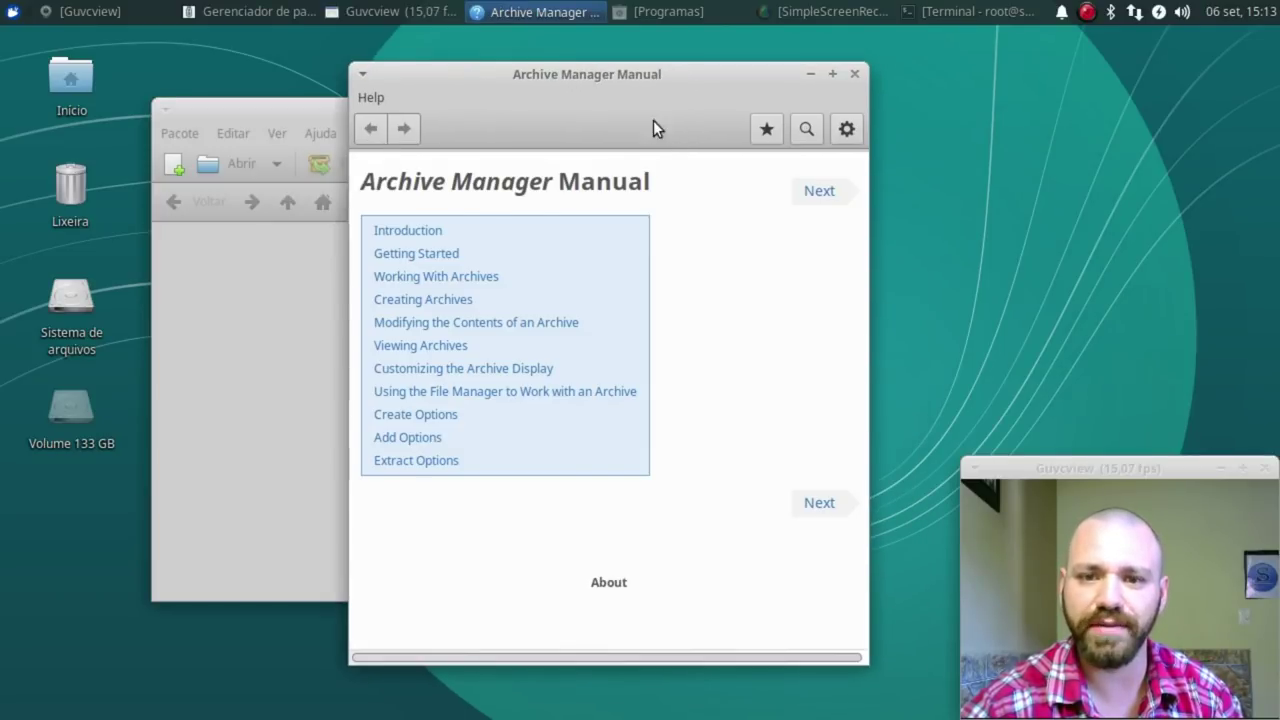
left_click(414, 301)
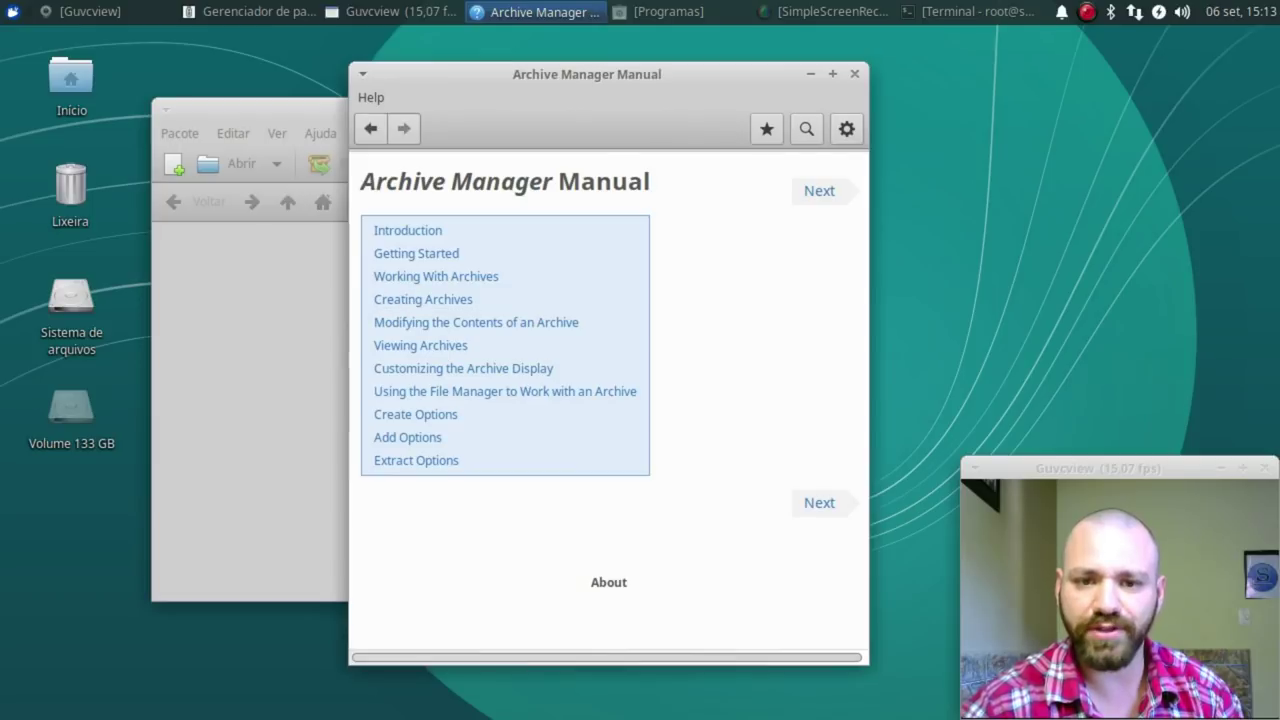
scroll(705, 348, "down", 4)
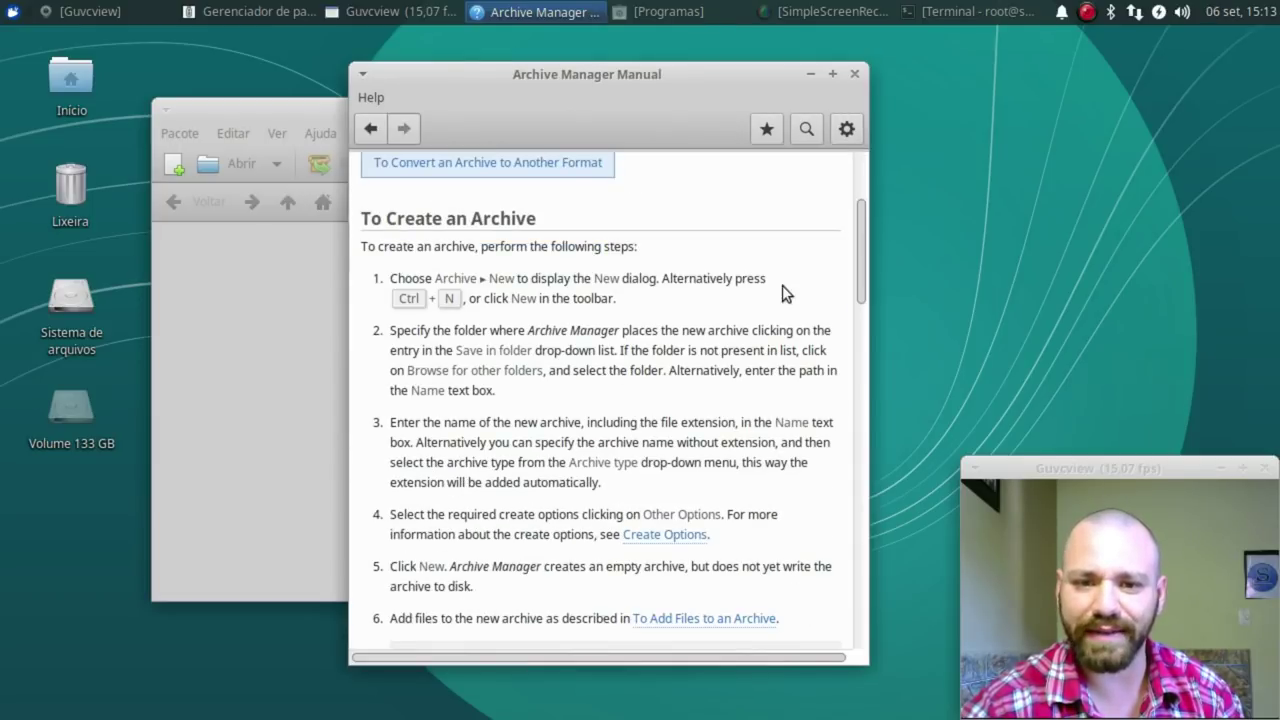
left_click(853, 74)
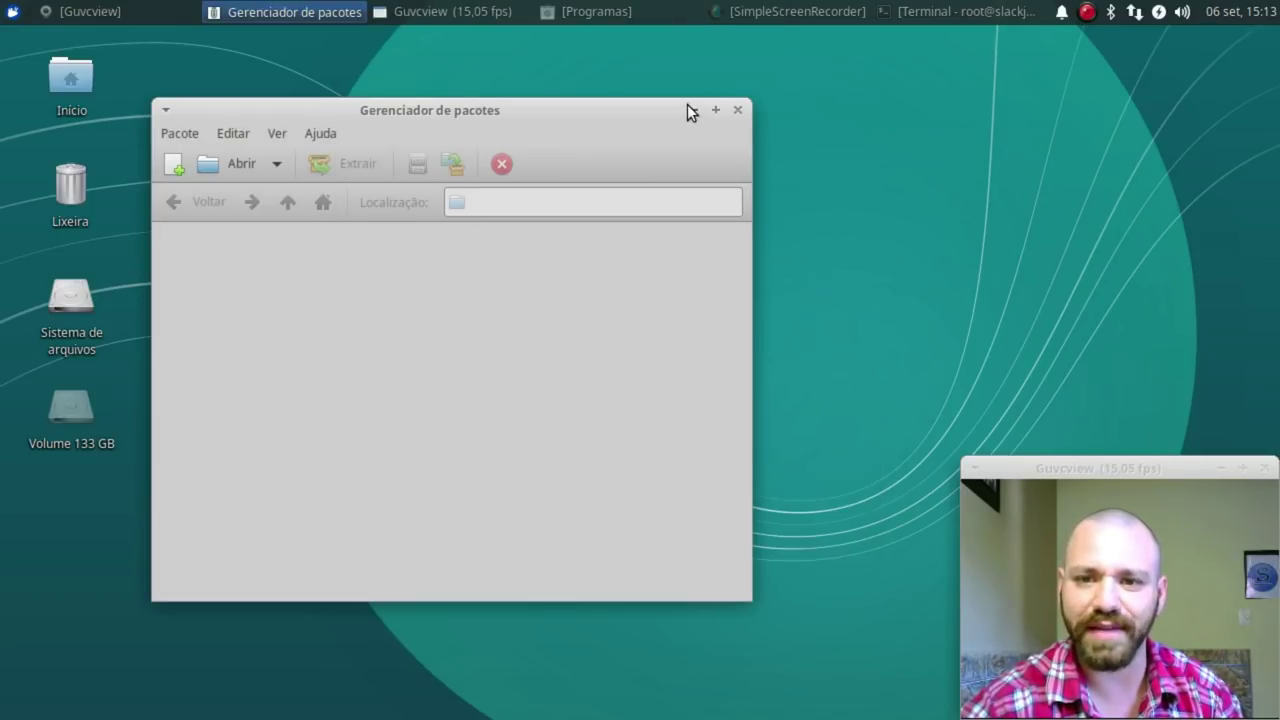
left_click(739, 110)
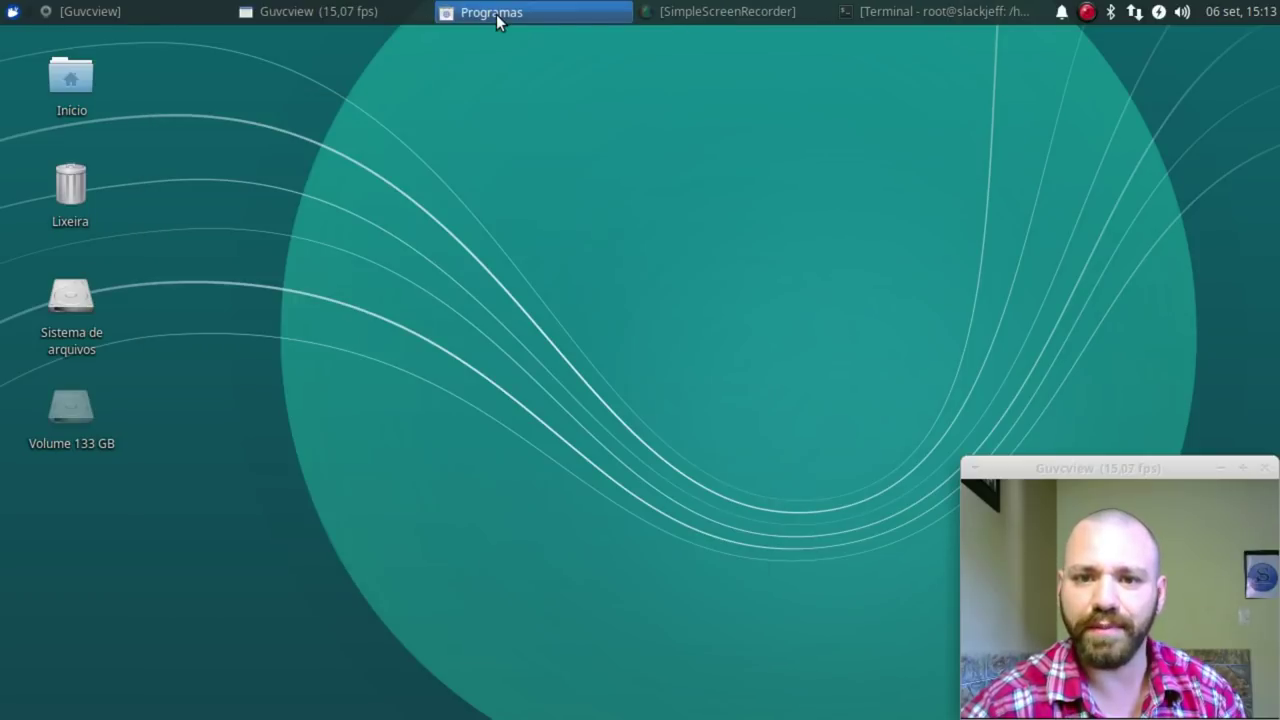
- Bring the Programas window back on screen, maximize it, and restart GNOME Software so it can use the new plug-ins
right_click(496, 14)
left_click(507, 63)
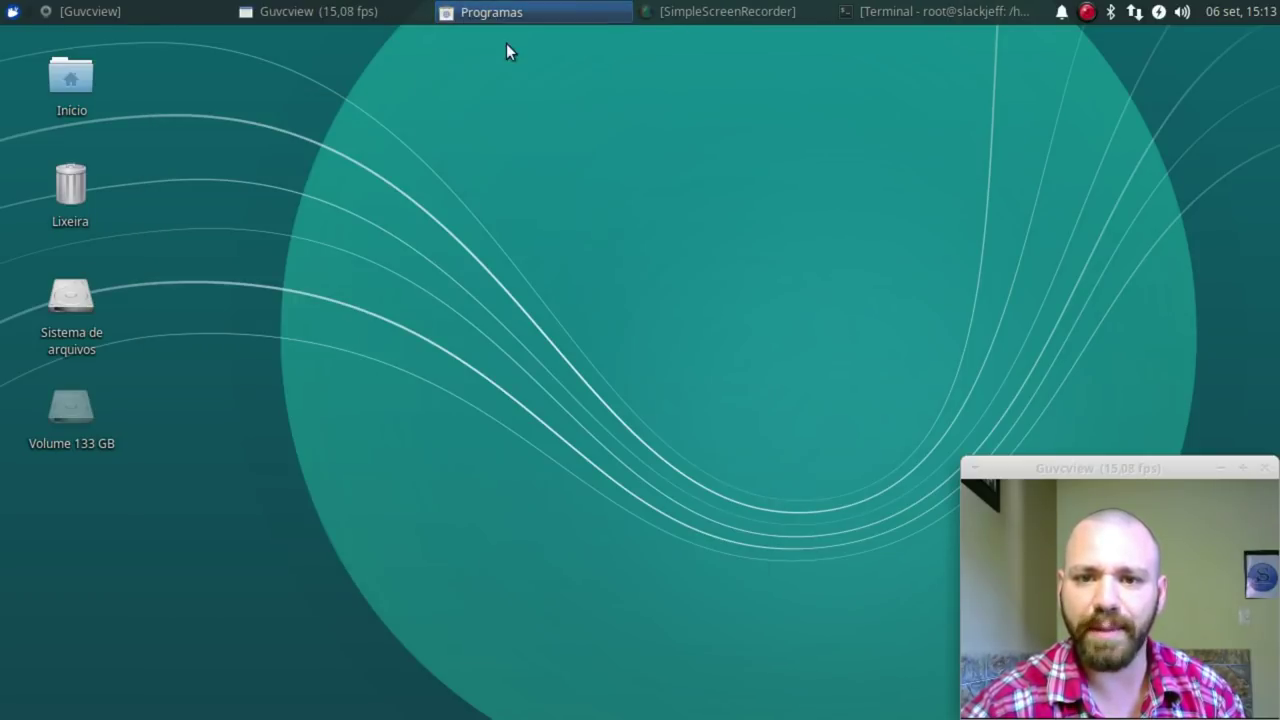
right_click(487, 12)
left_click(487, 64)
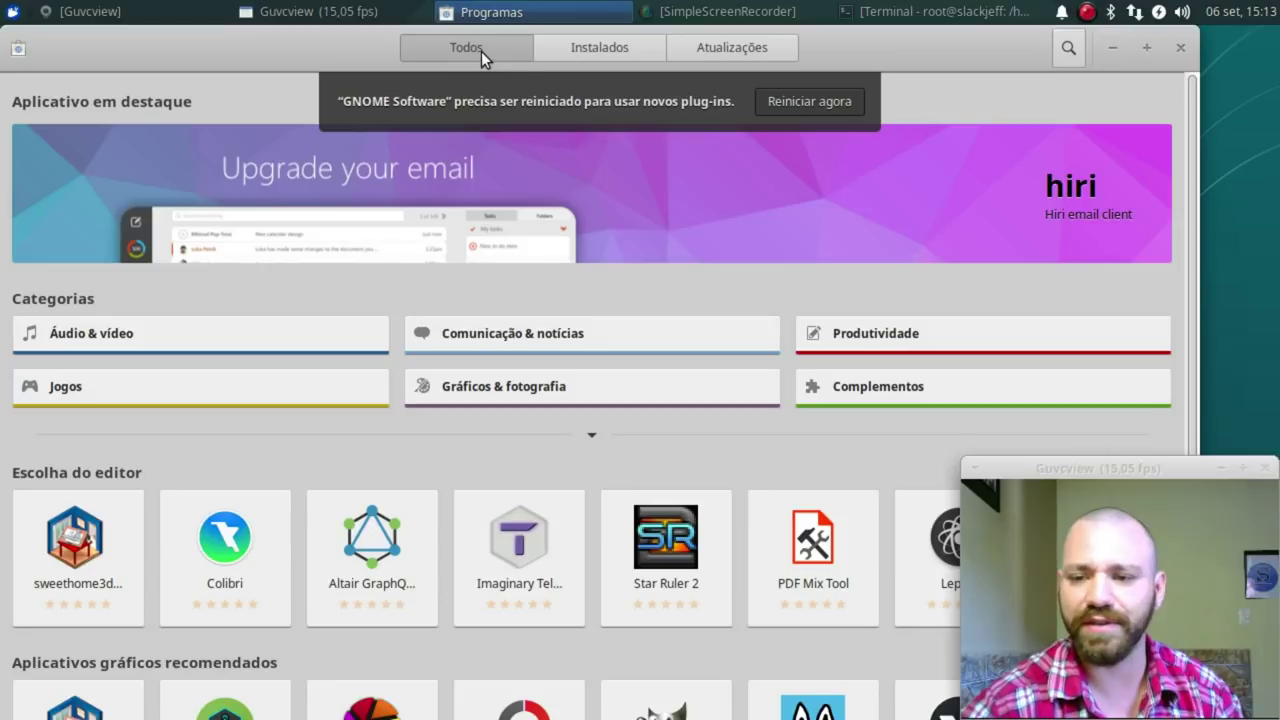
left_click(1148, 45)
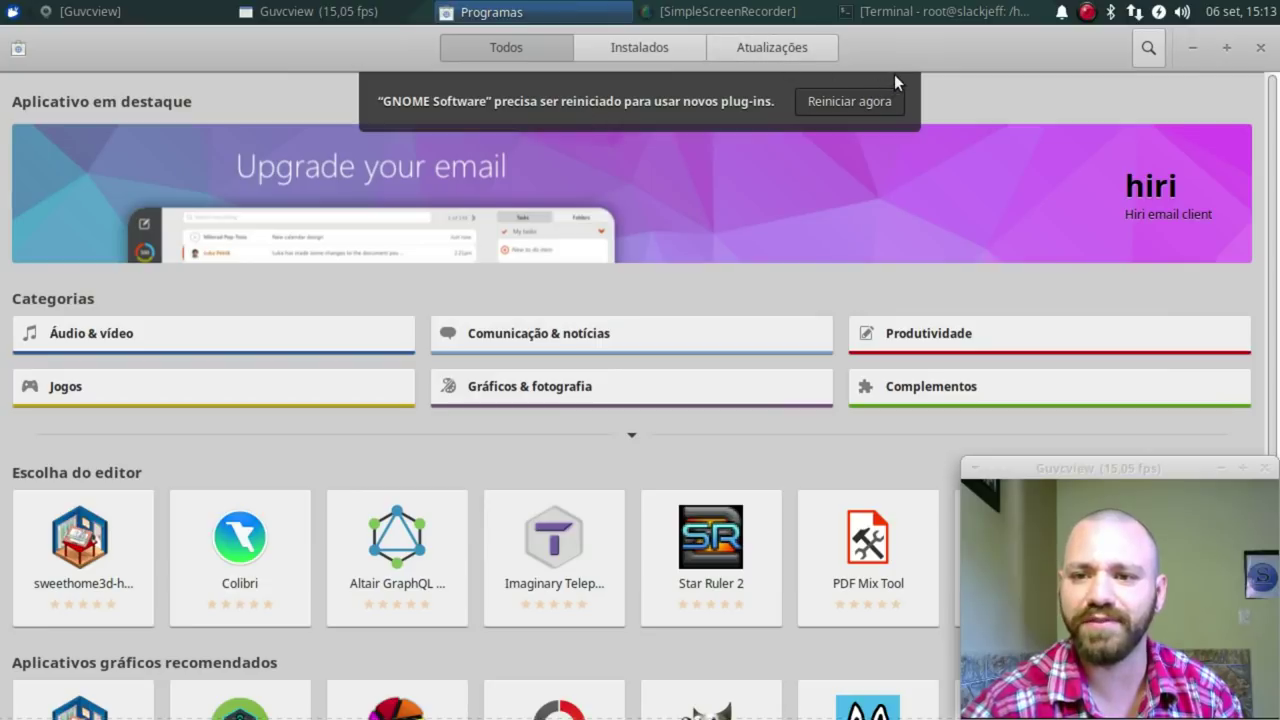
left_click(877, 106)
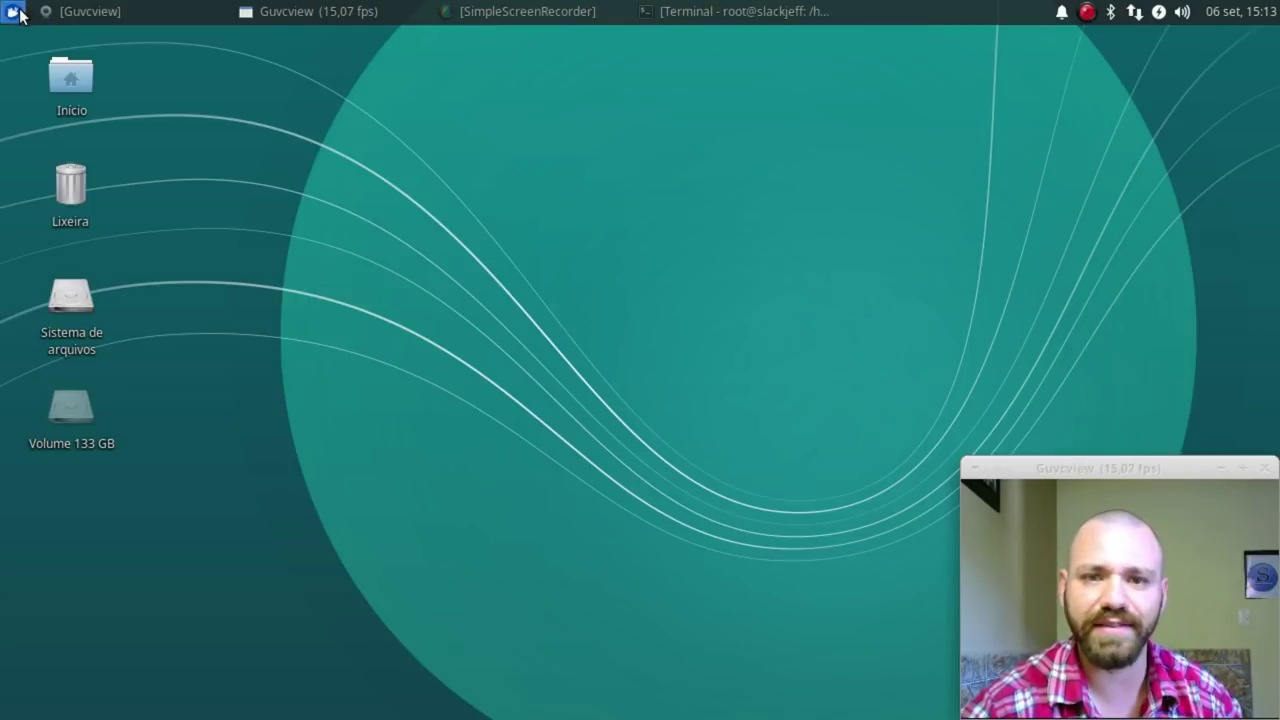
- Open Notas from the Acessórios category and minimize the reloading Programas window
key("super")
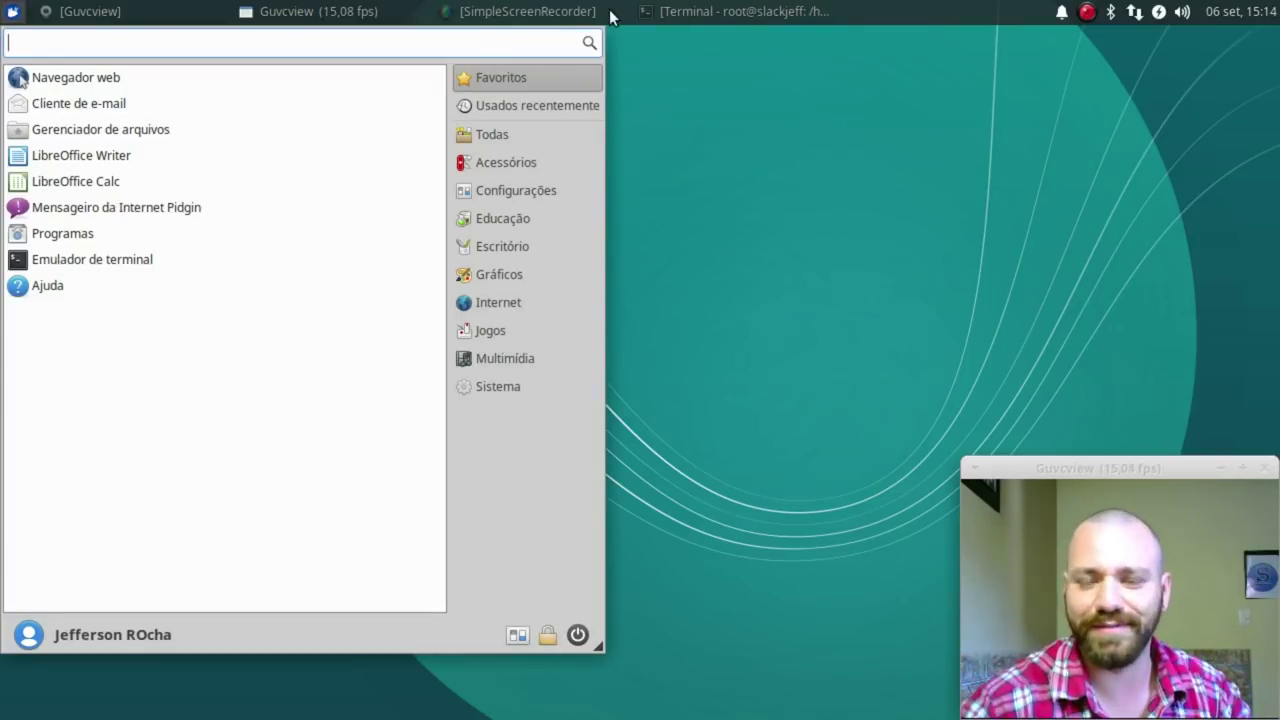
left_click(510, 193)
left_click(502, 160)
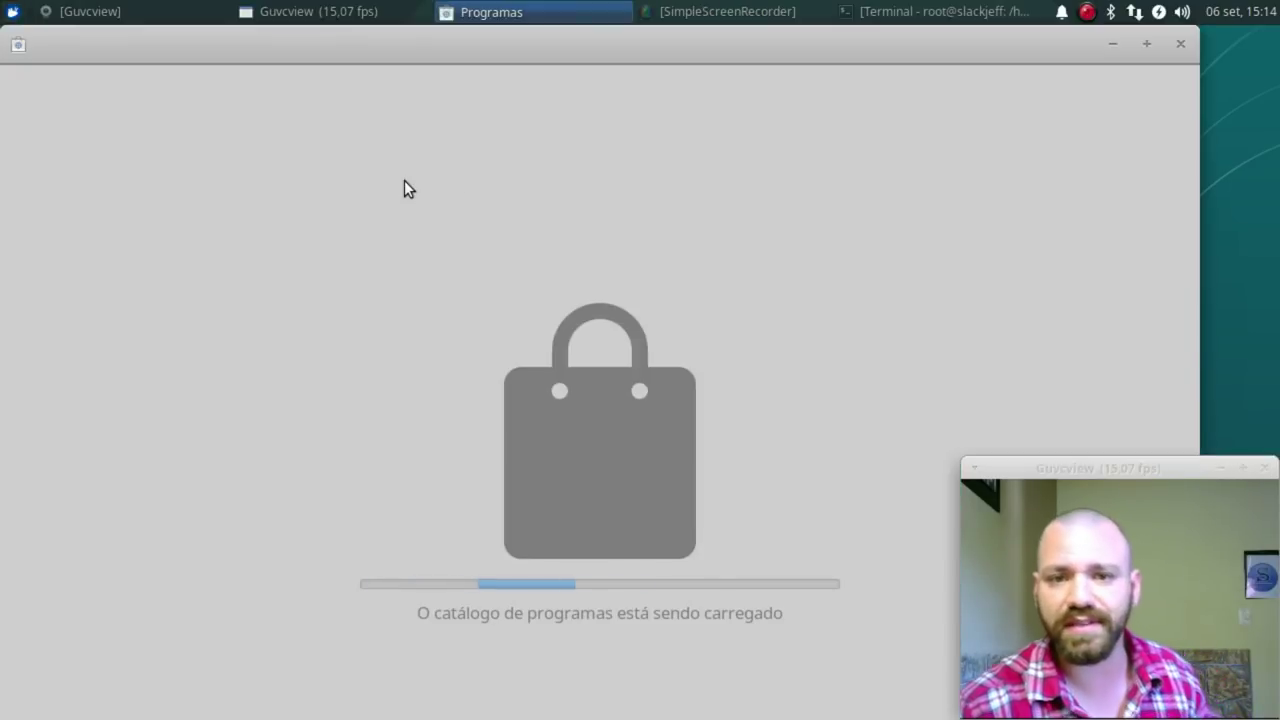
left_click(1113, 43)
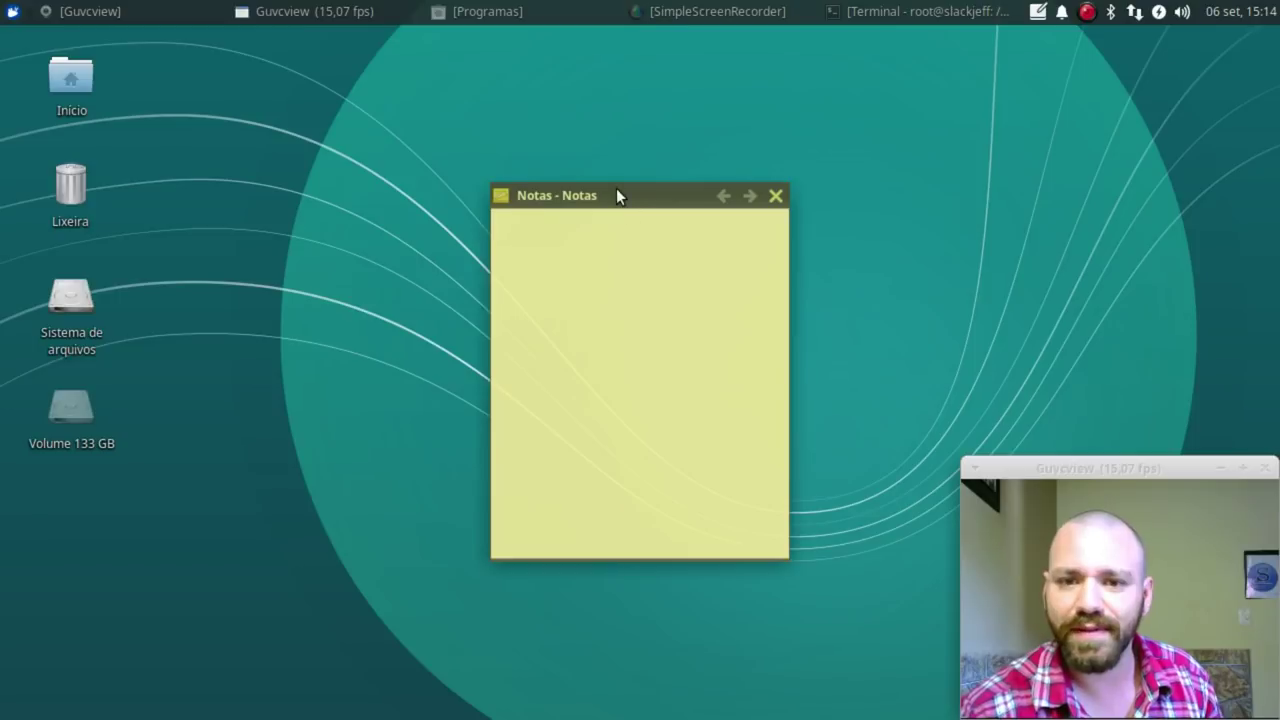
- Write "fazer sexo com alguem. Mulher." in the note and move it above the webcam window
left_click_drag(617, 194, 623, 174)
type("fazer sexo com alguem.")
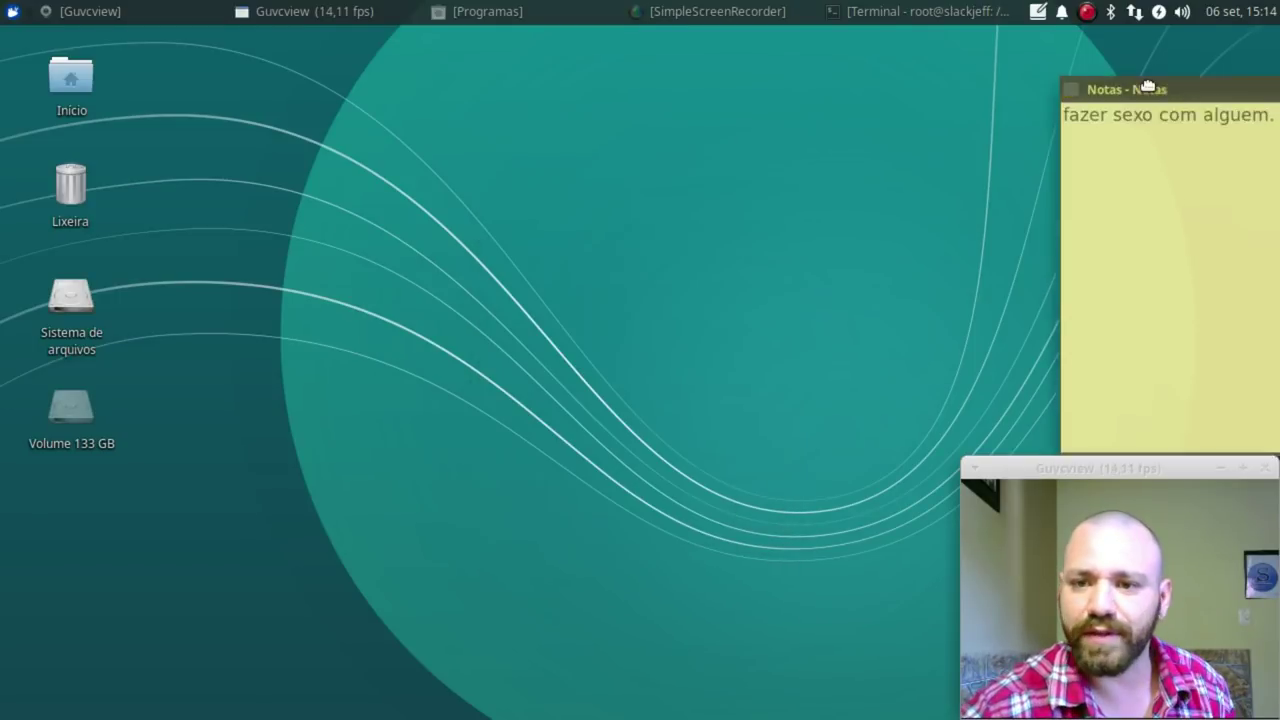
left_click_drag(1249, 98, 1120, 78)
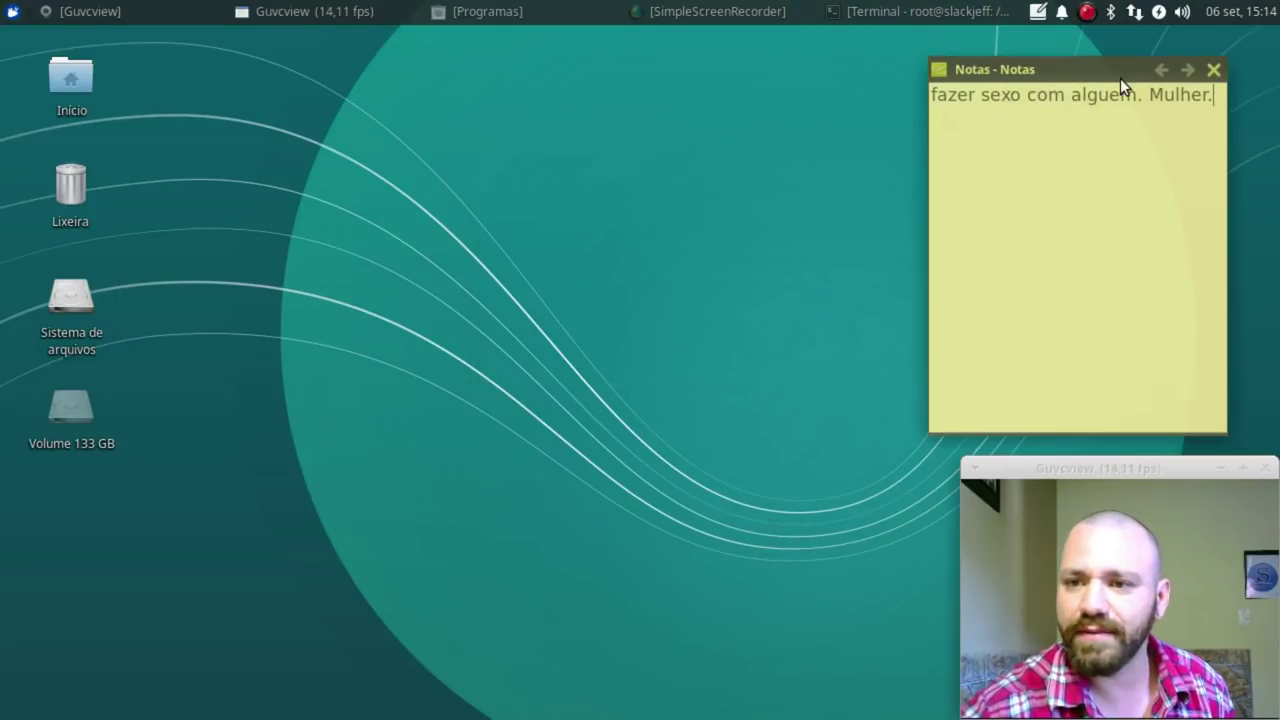
- Set the note to Sempre no topo and place it against the desktop's right edge
right_click(1087, 62)
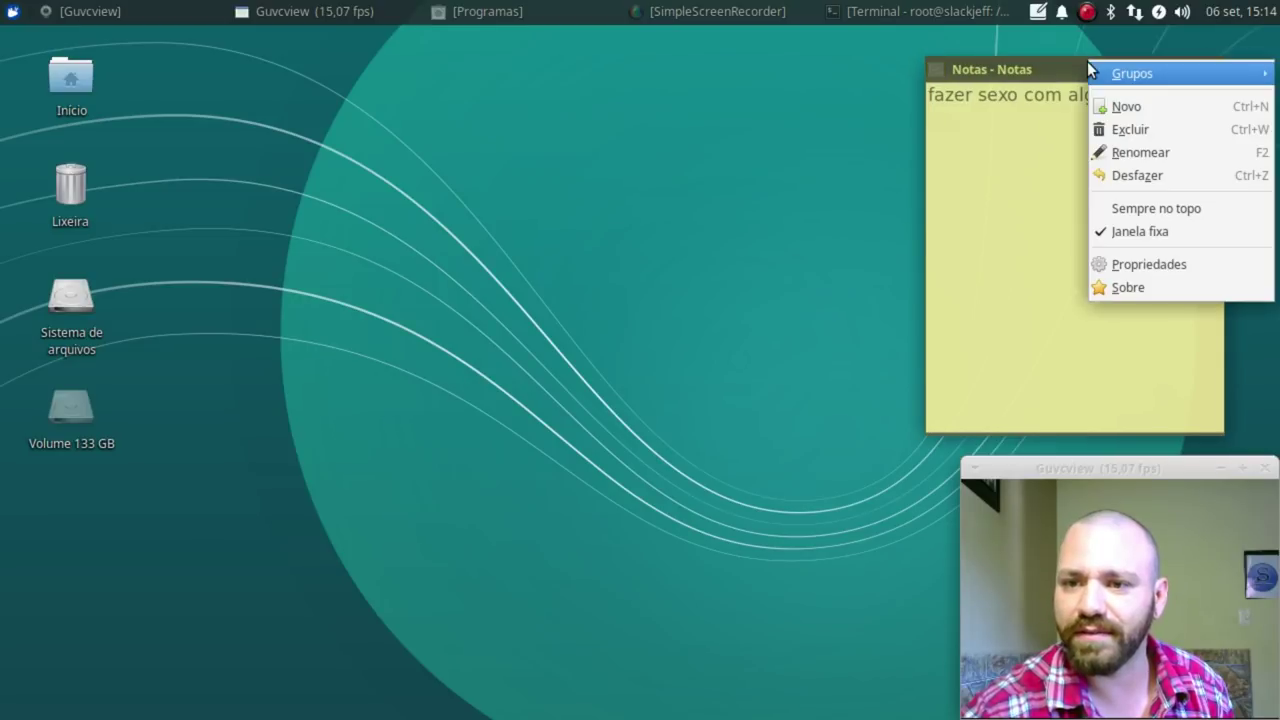
left_click(1166, 208)
left_click_drag(1045, 70, 1098, 57)
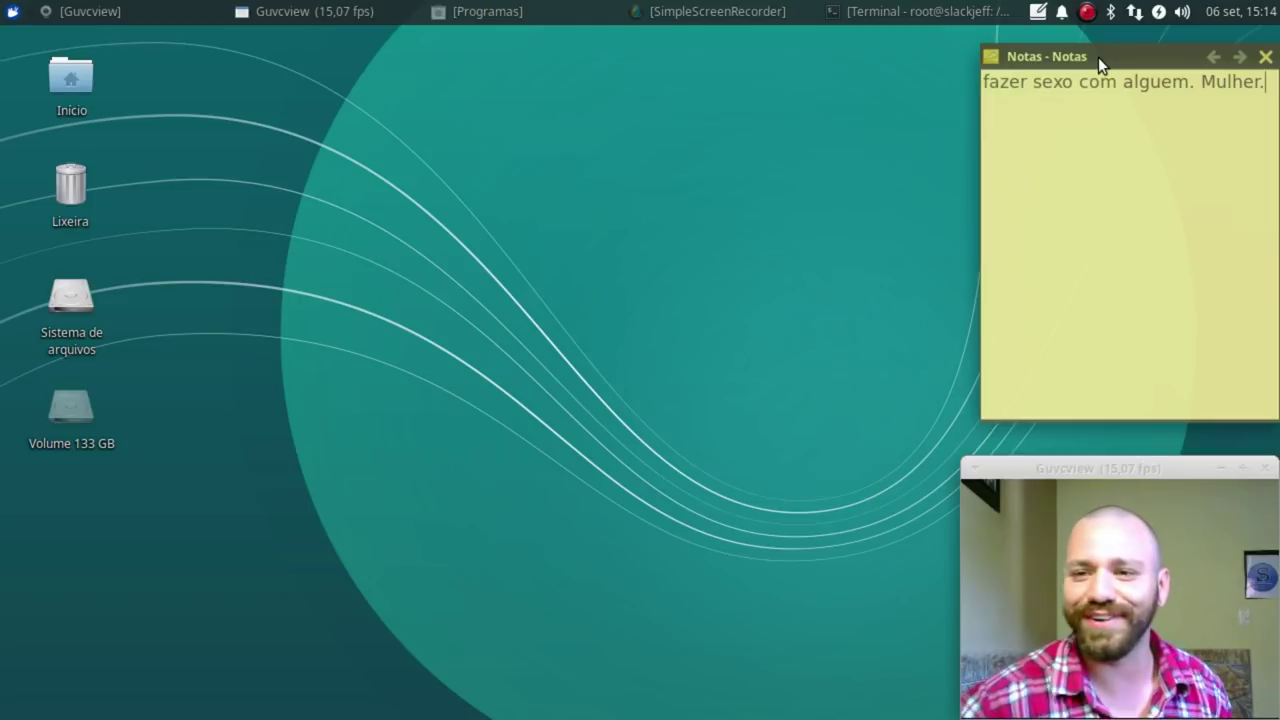
- Bring the Programas window back, maximize it, and return from the hiri page to the catalogue's main page
left_click(480, 11)
left_click(12, 11)
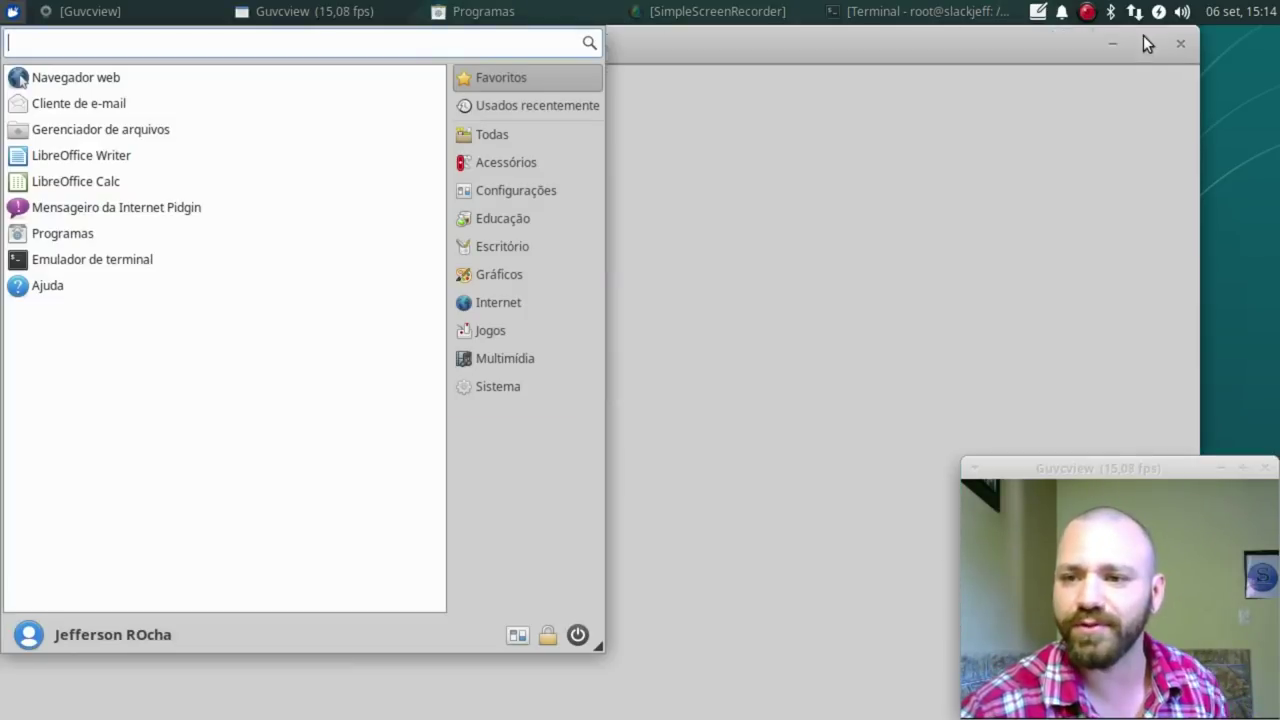
left_click(1144, 53)
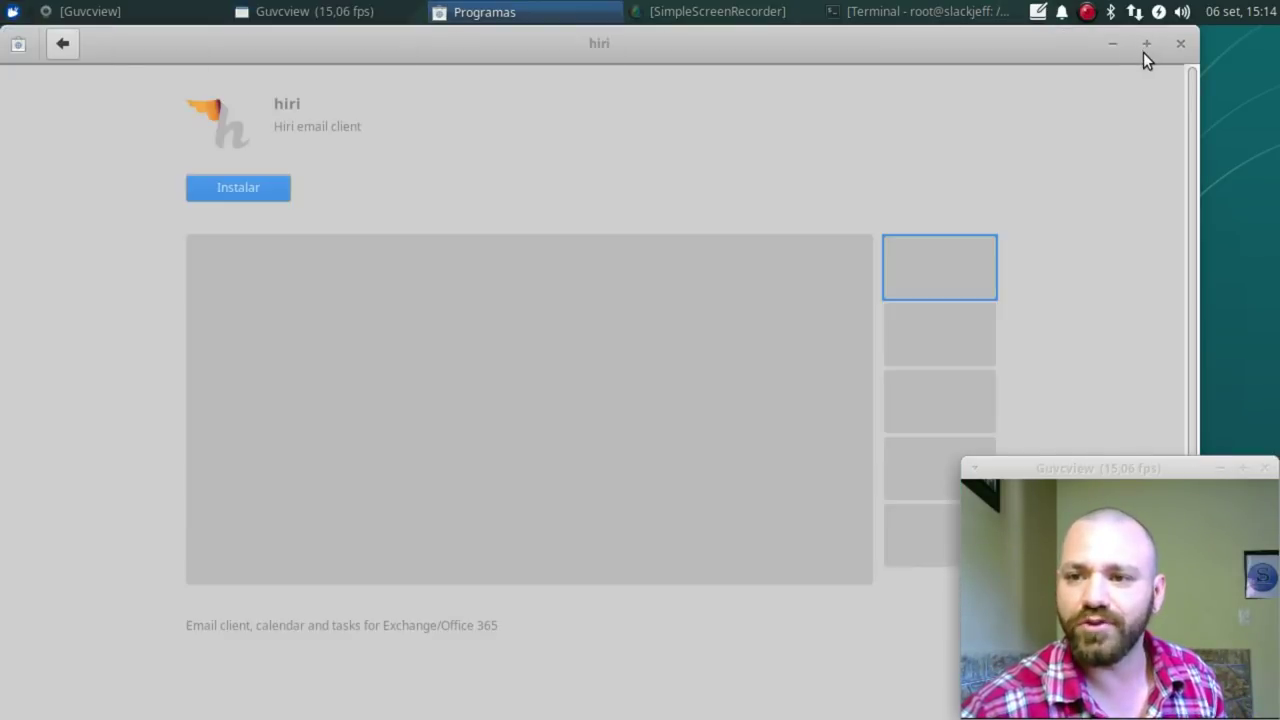
left_click(1148, 49)
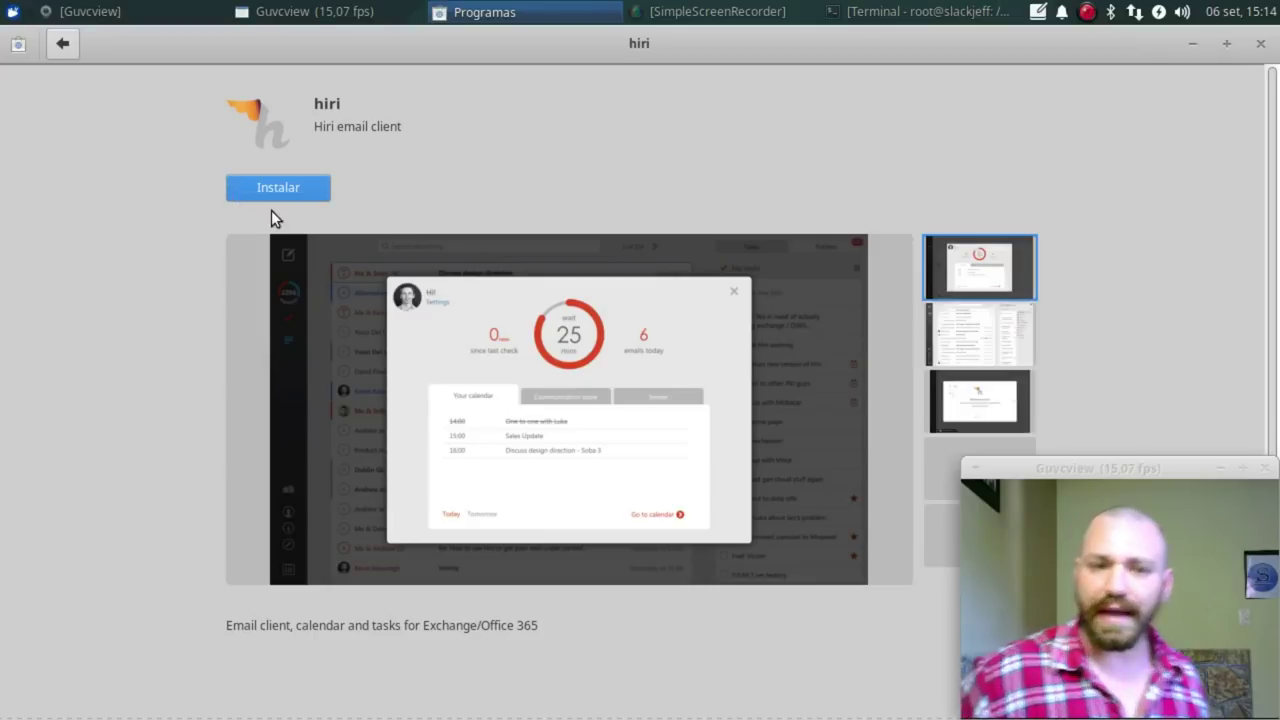
key("alt+Left")
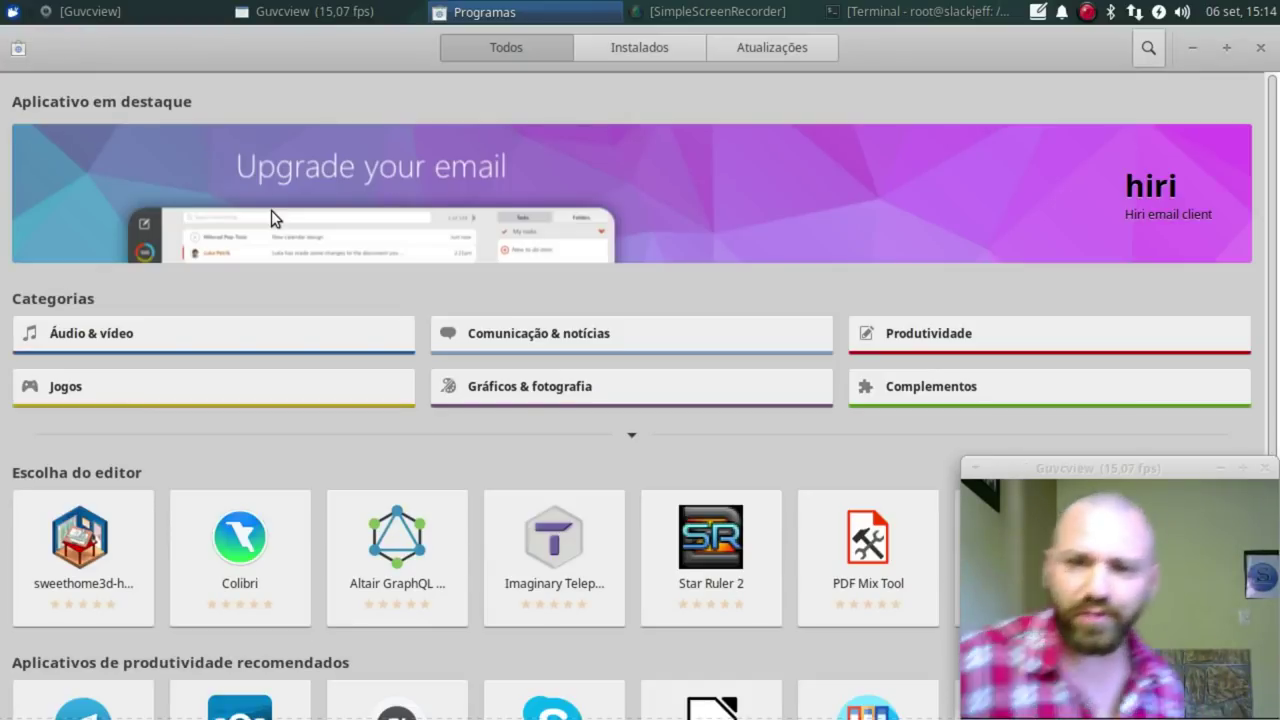
- Look over the catalogue's recommended applications and check the package upgrade's progress in the terminal
scroll(548, 393, "down", 5)
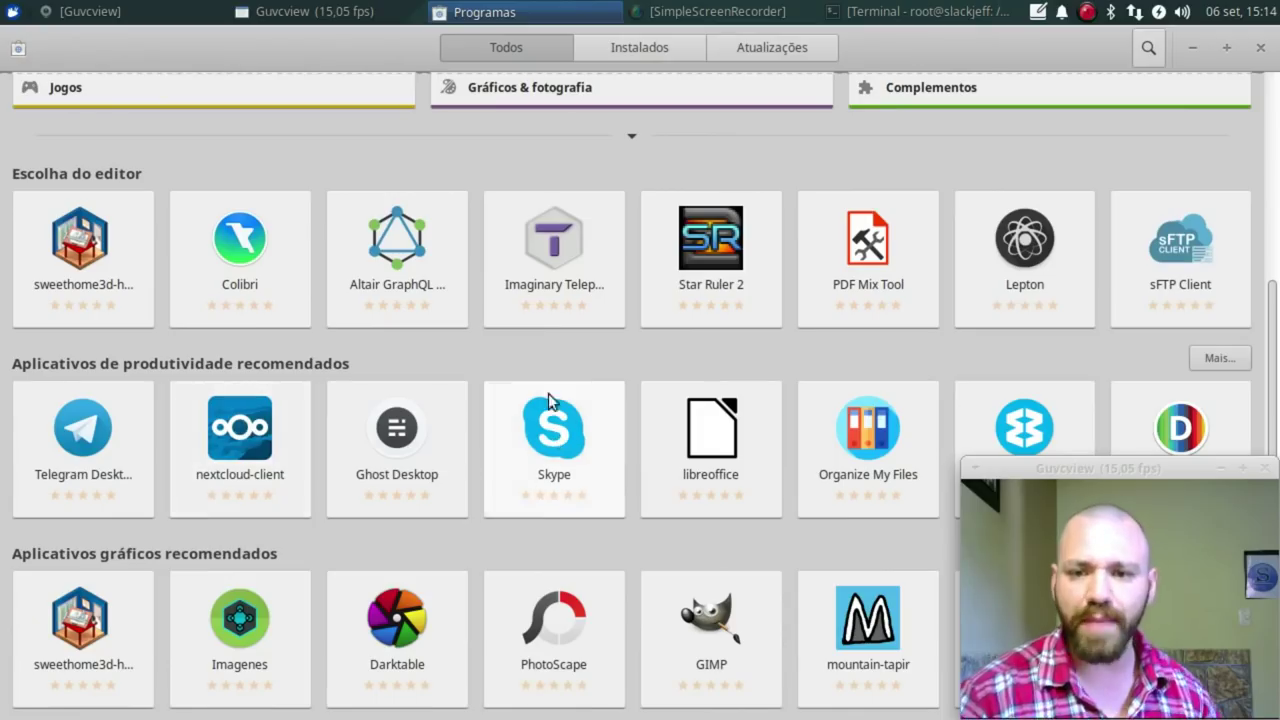
scroll(548, 393, "up", 1)
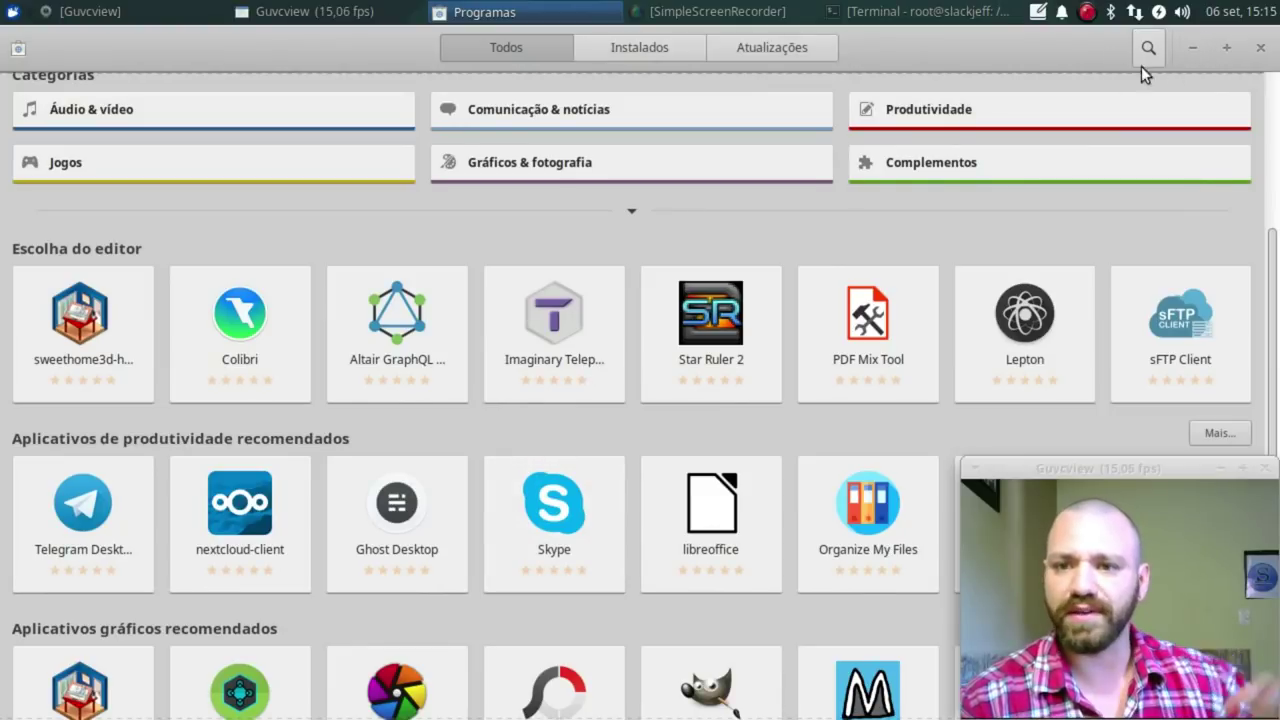
left_click(916, 12)
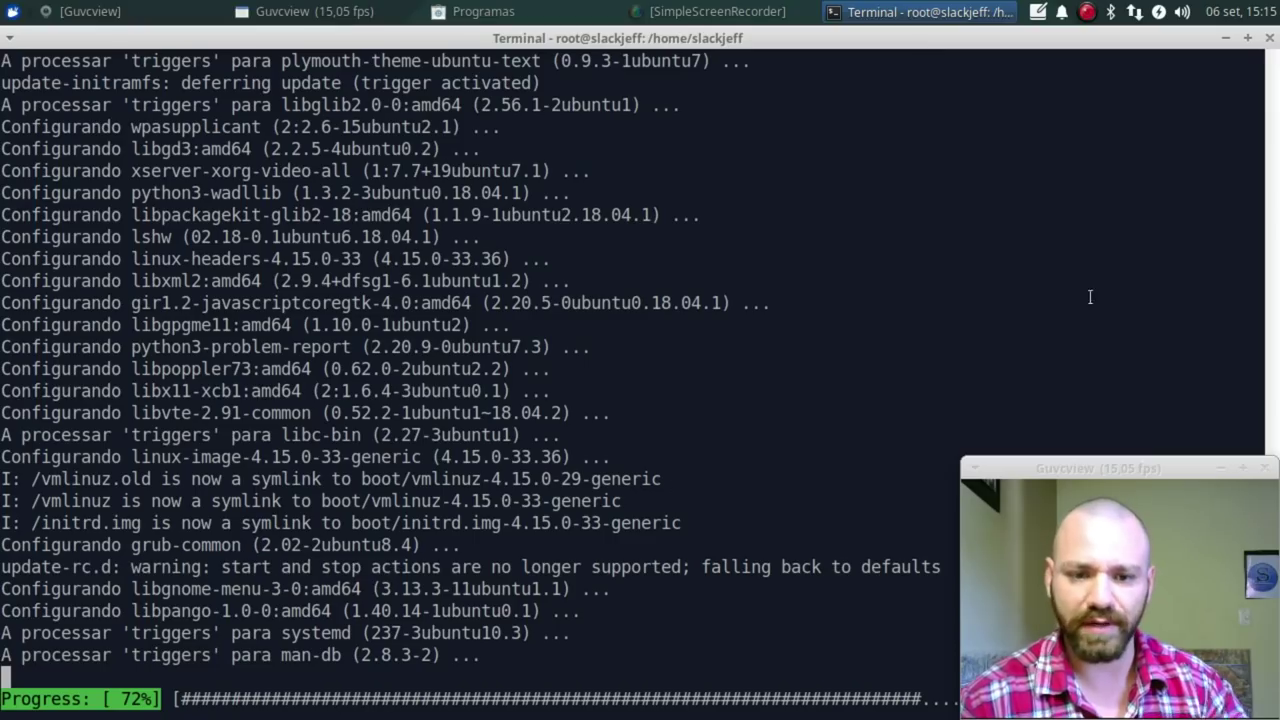
left_click(1224, 39)
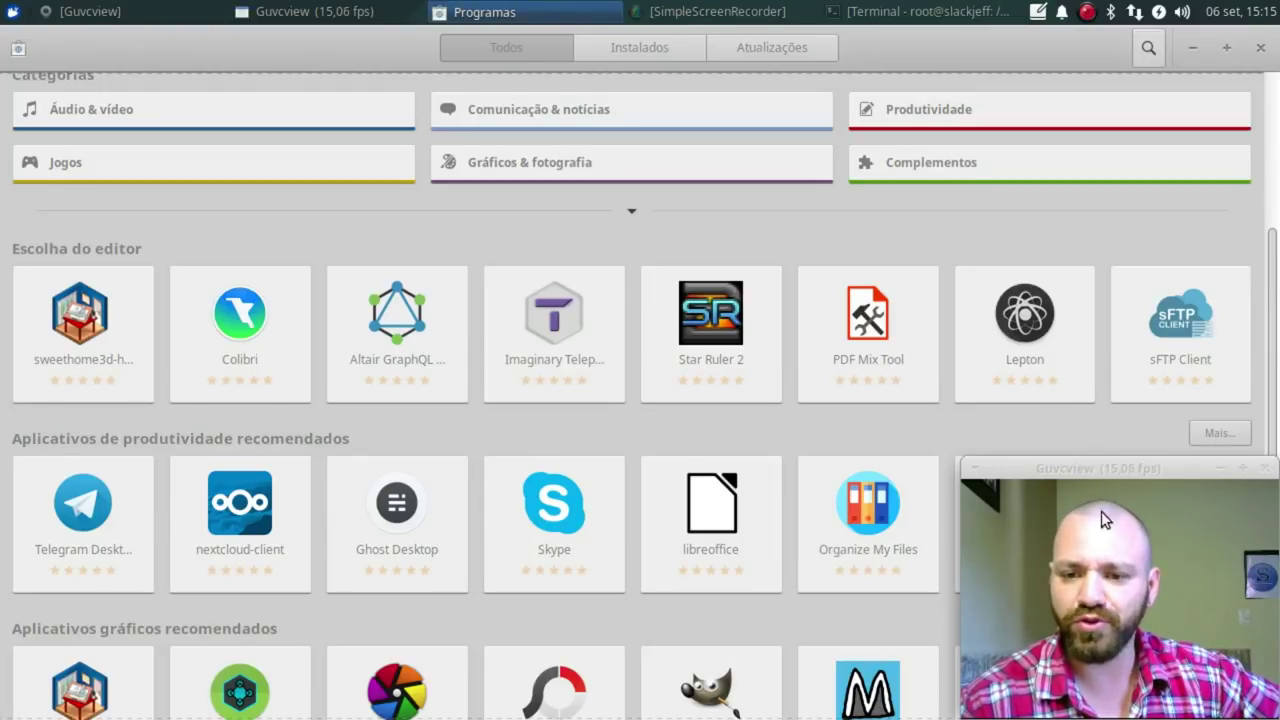
scroll(1275, 415, "down", 2)
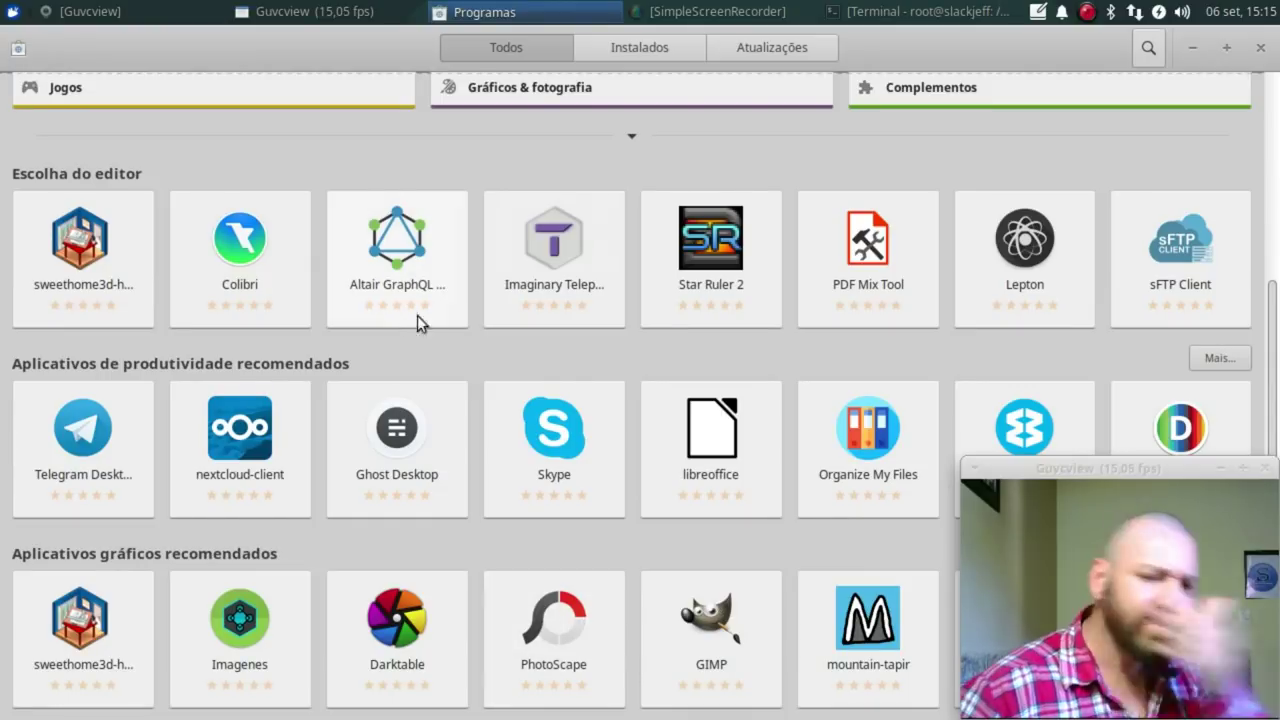
- Open GIMP's catalogue page from the recommended graphics applications and examine its two screenshots and the Detalhes section
left_click(710, 617)
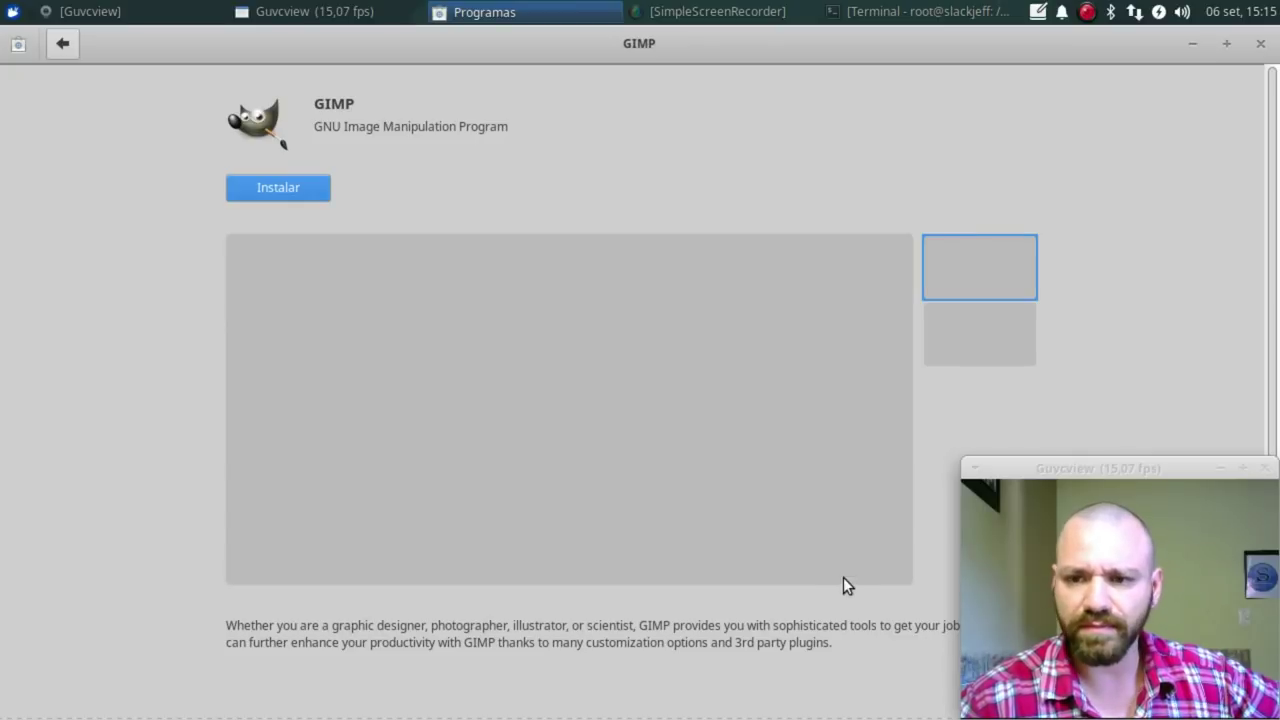
scroll(486, 283, "down", 5)
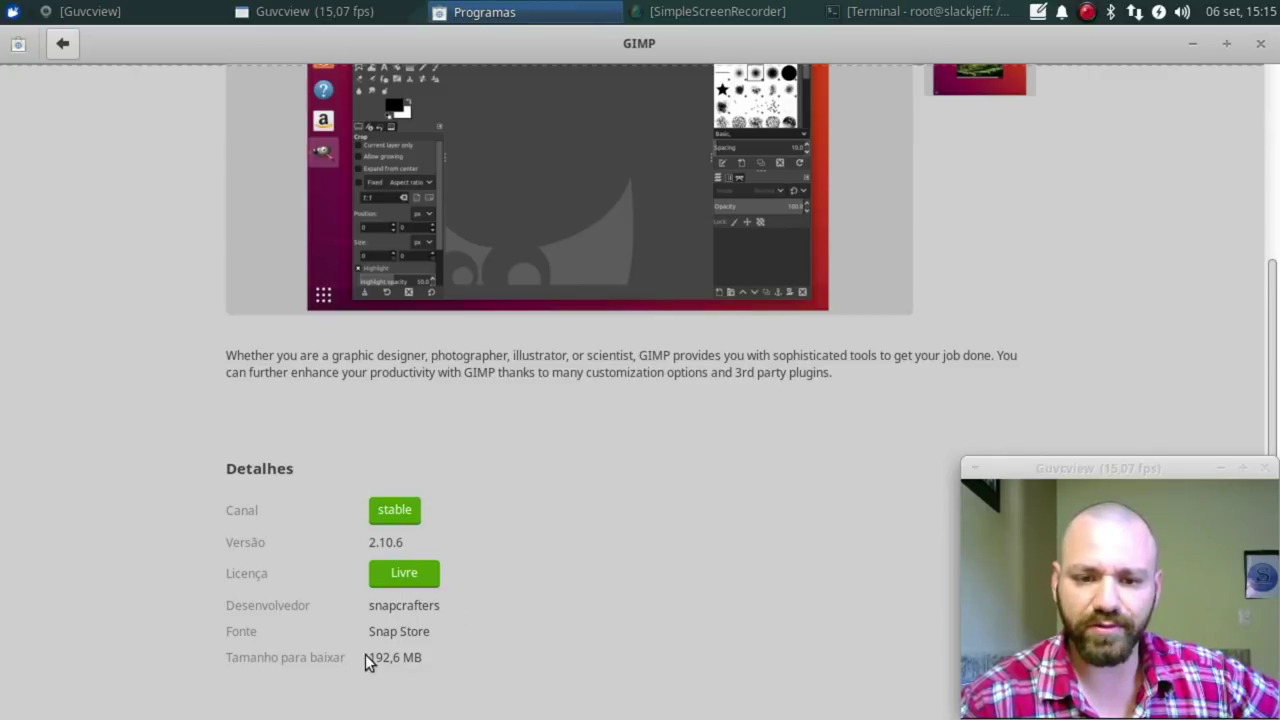
scroll(734, 518, "up", 5)
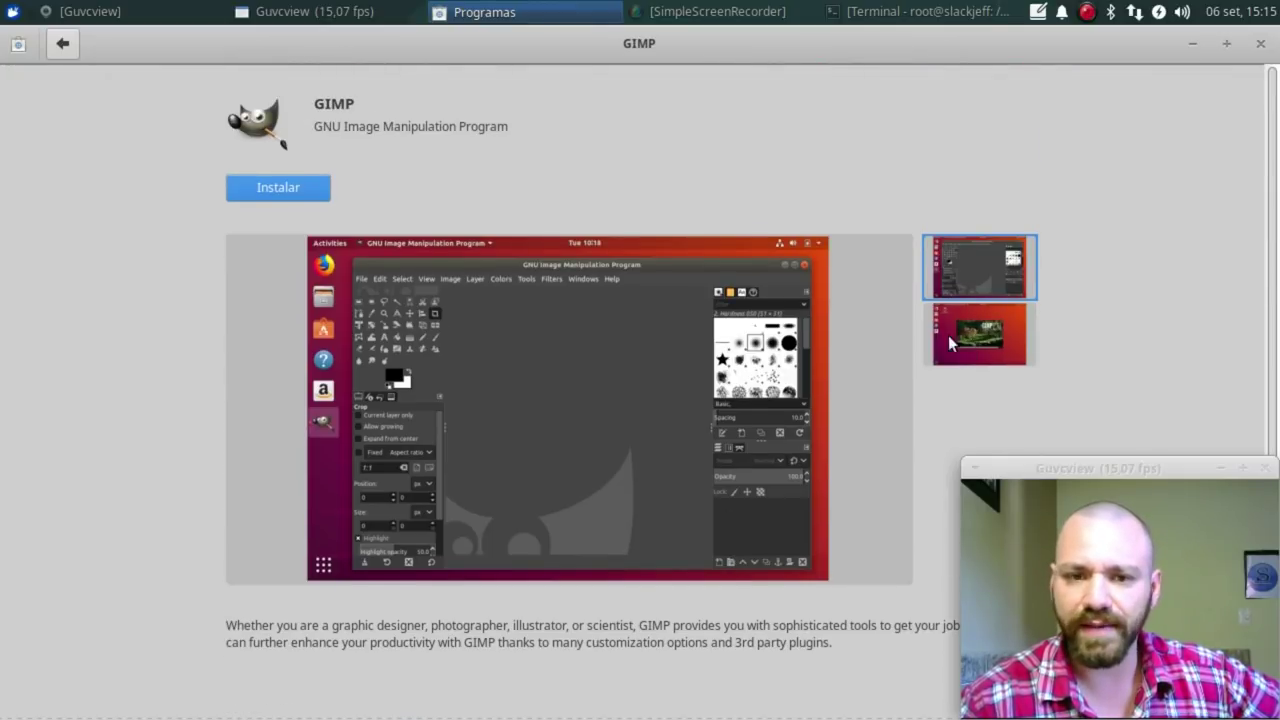
left_click(980, 334)
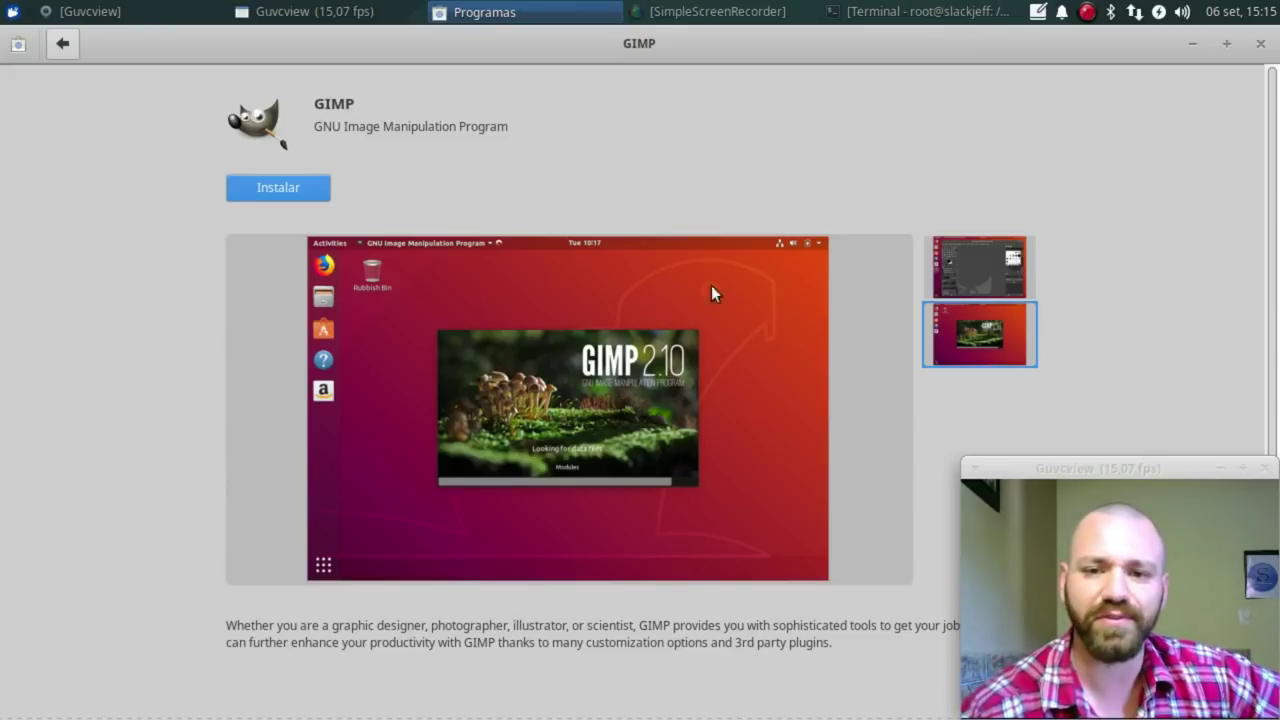
left_click(918, 258)
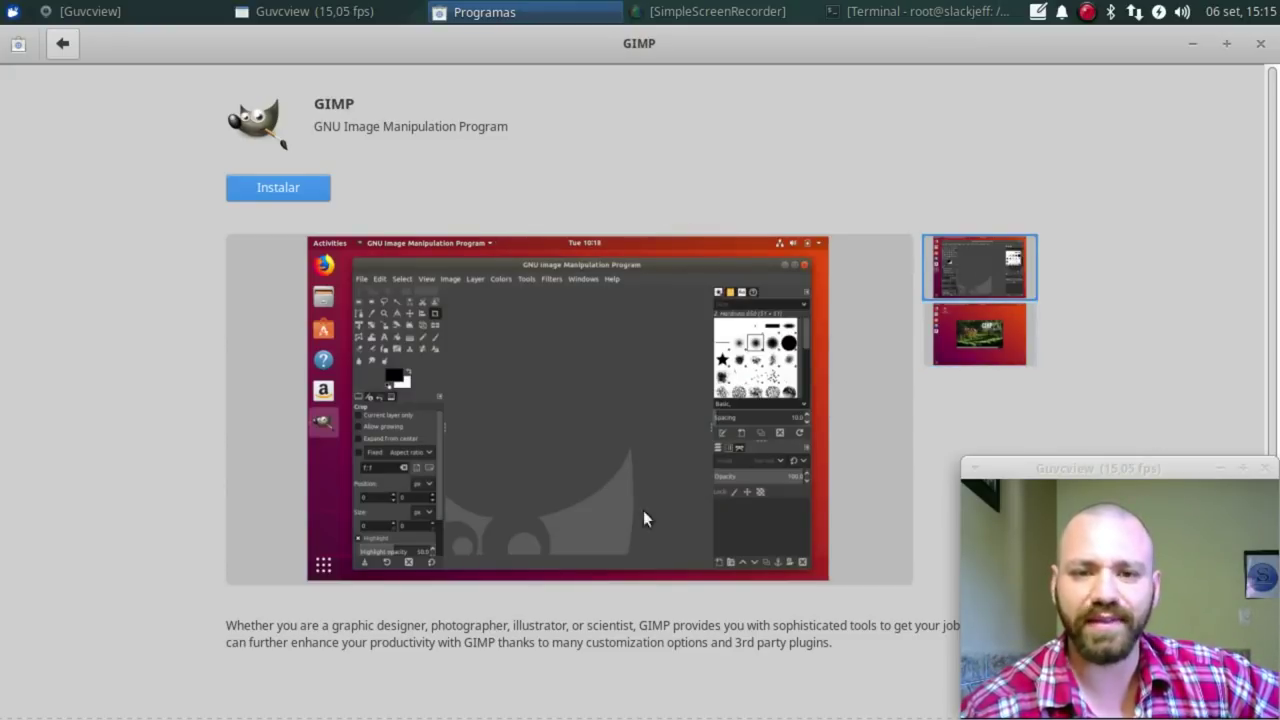
scroll(468, 290, "down", 5)
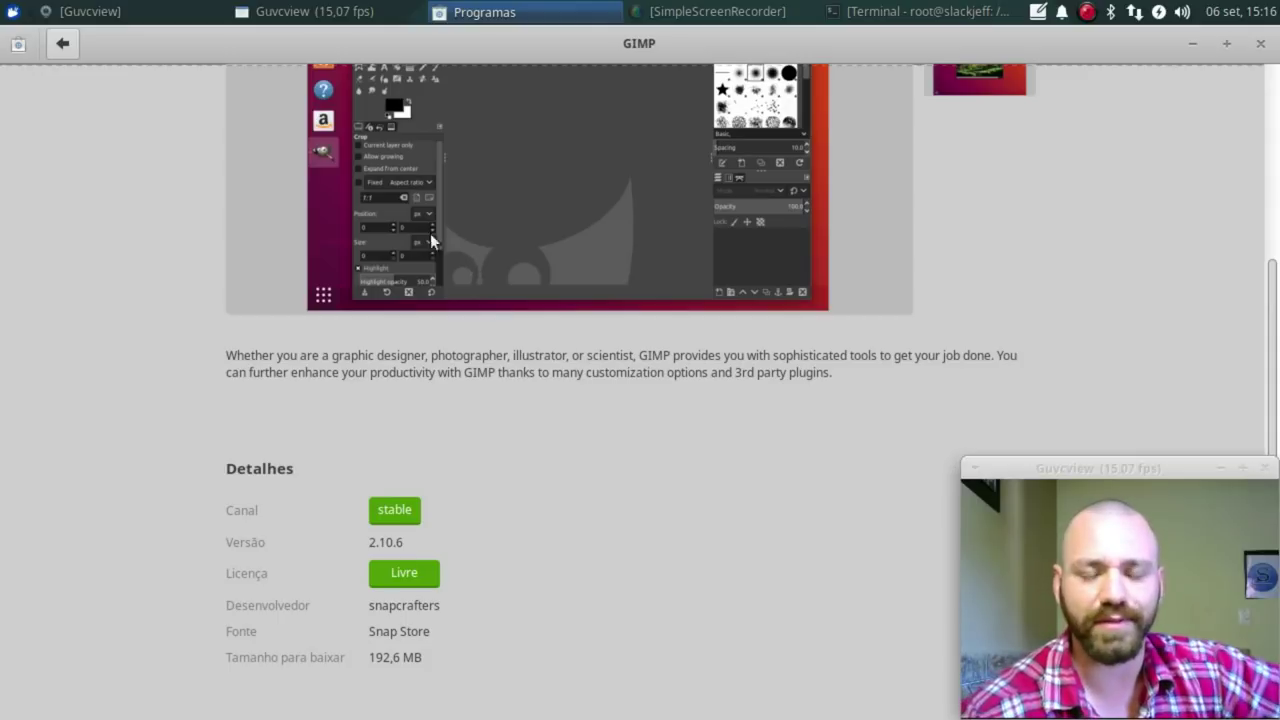
scroll(430, 233, "up", 5)
left_click(243, 190)
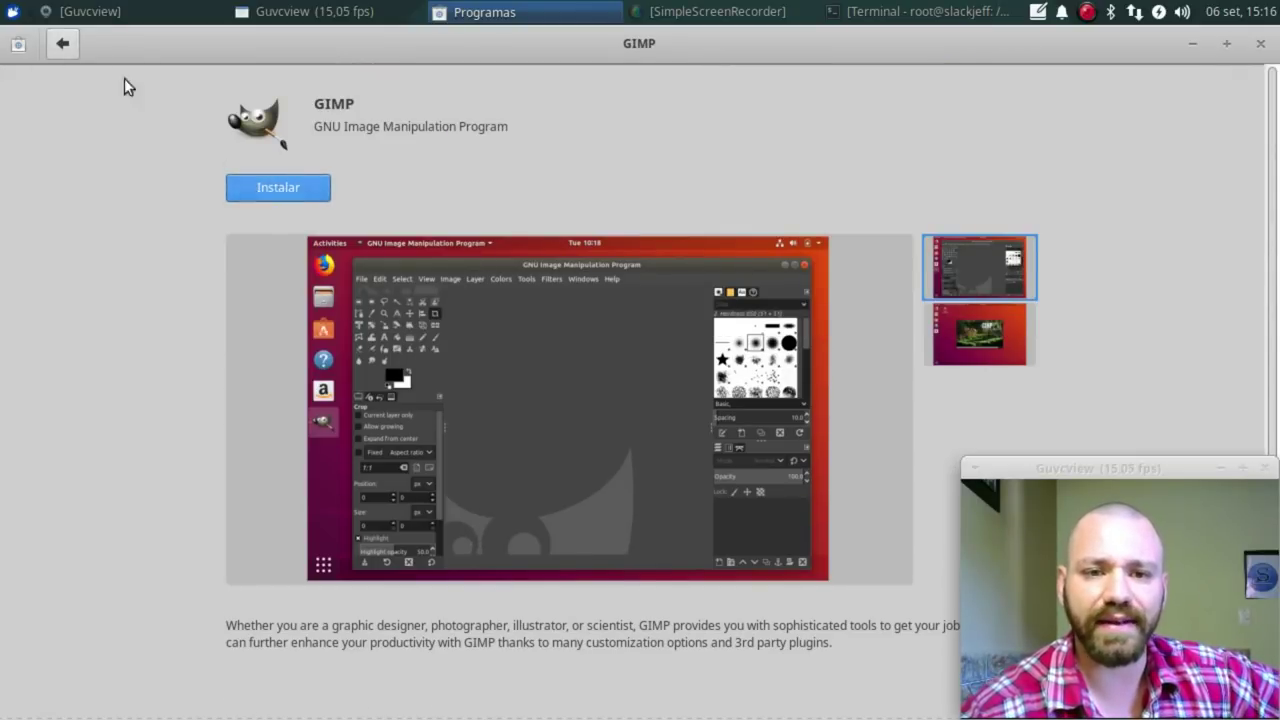
- Open the applications menu to the Gráficos category, then close it and return to GIMP's catalogue page
left_click(12, 16)
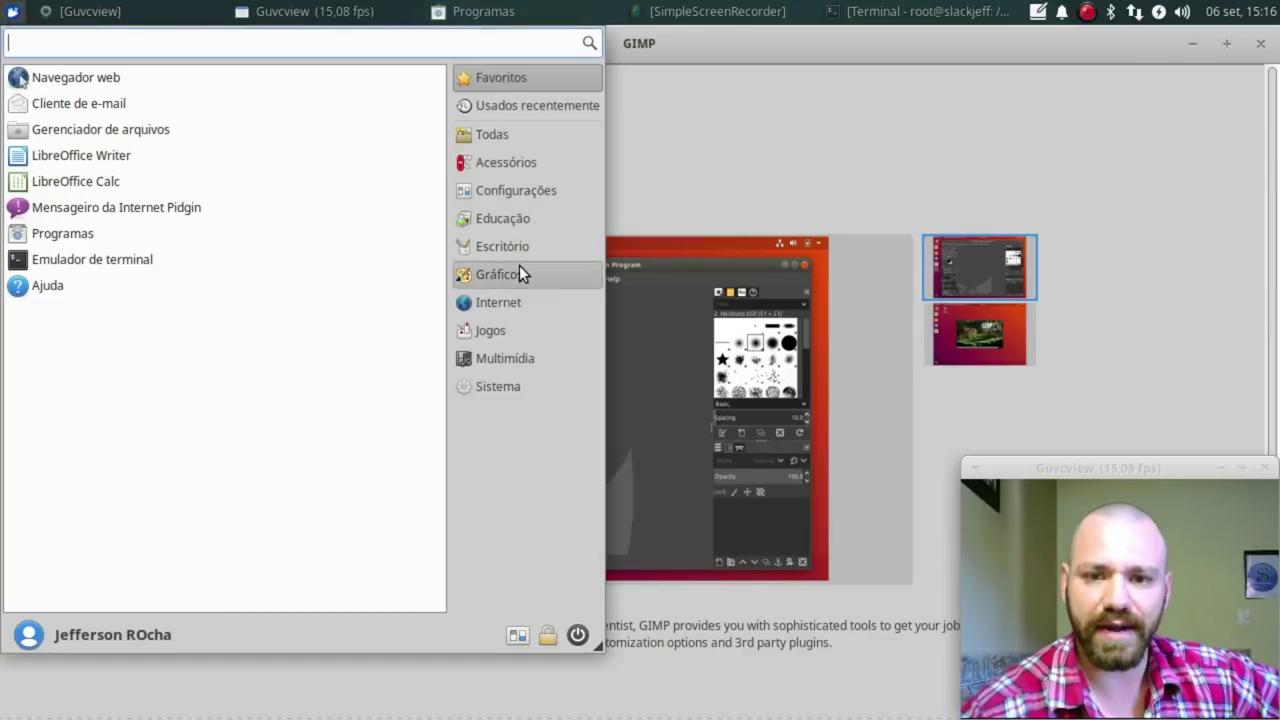
left_click(519, 265)
left_click(879, 214)
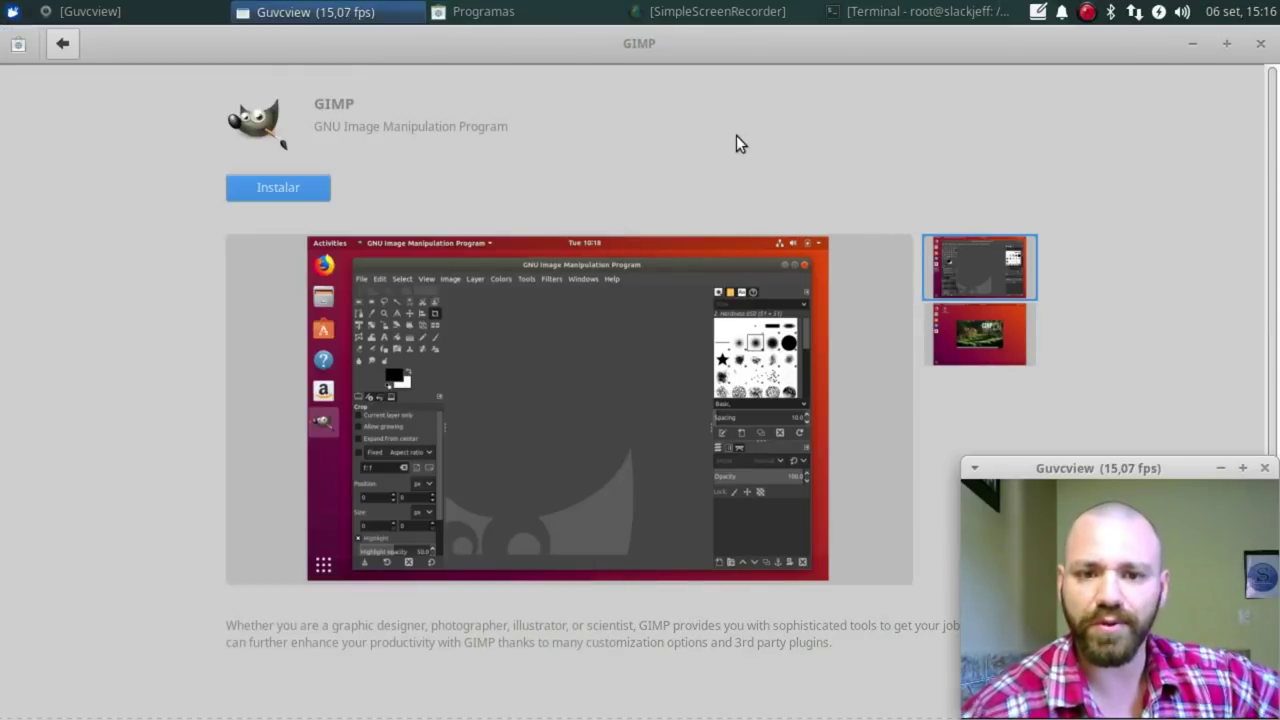
- Try to install GIMP, check the terminal, and cancel the authentication request
left_click(254, 185)
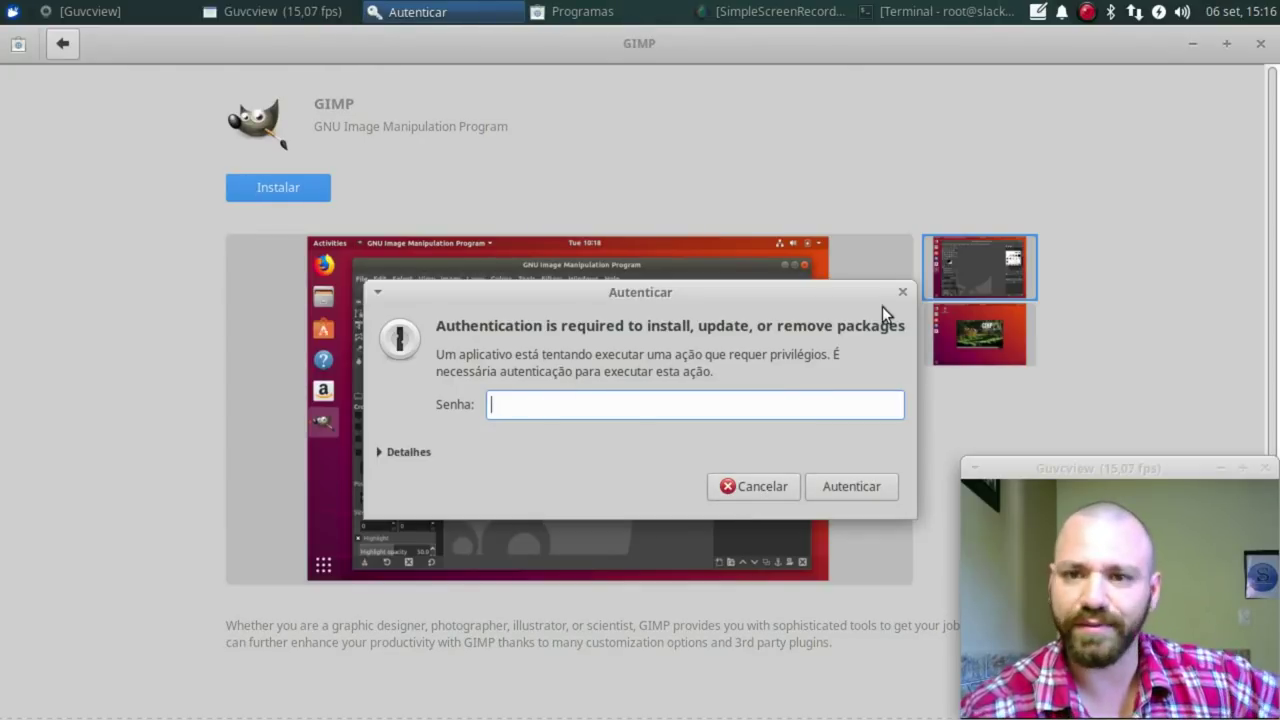
left_click(940, 12)
left_click(967, 11)
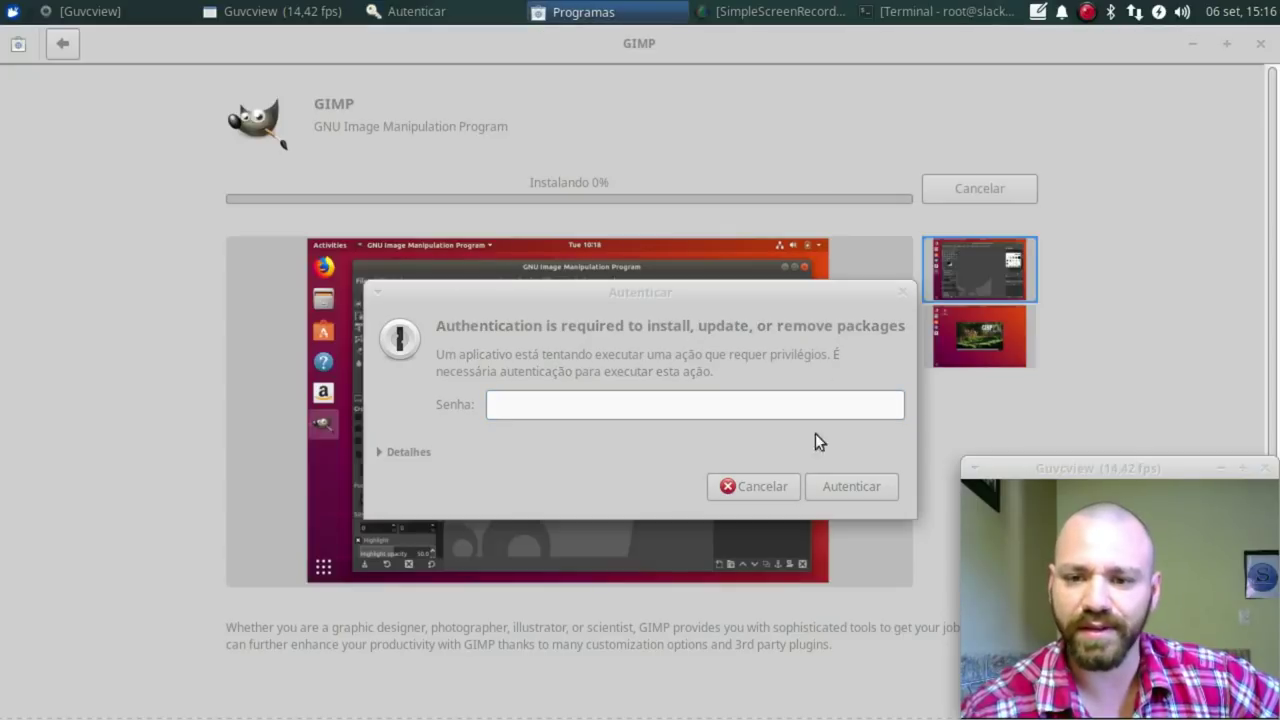
left_click(773, 484)
- Return to the catalogue's main page, browse the games listed in the Jogos category, and go back
left_click(66, 44)
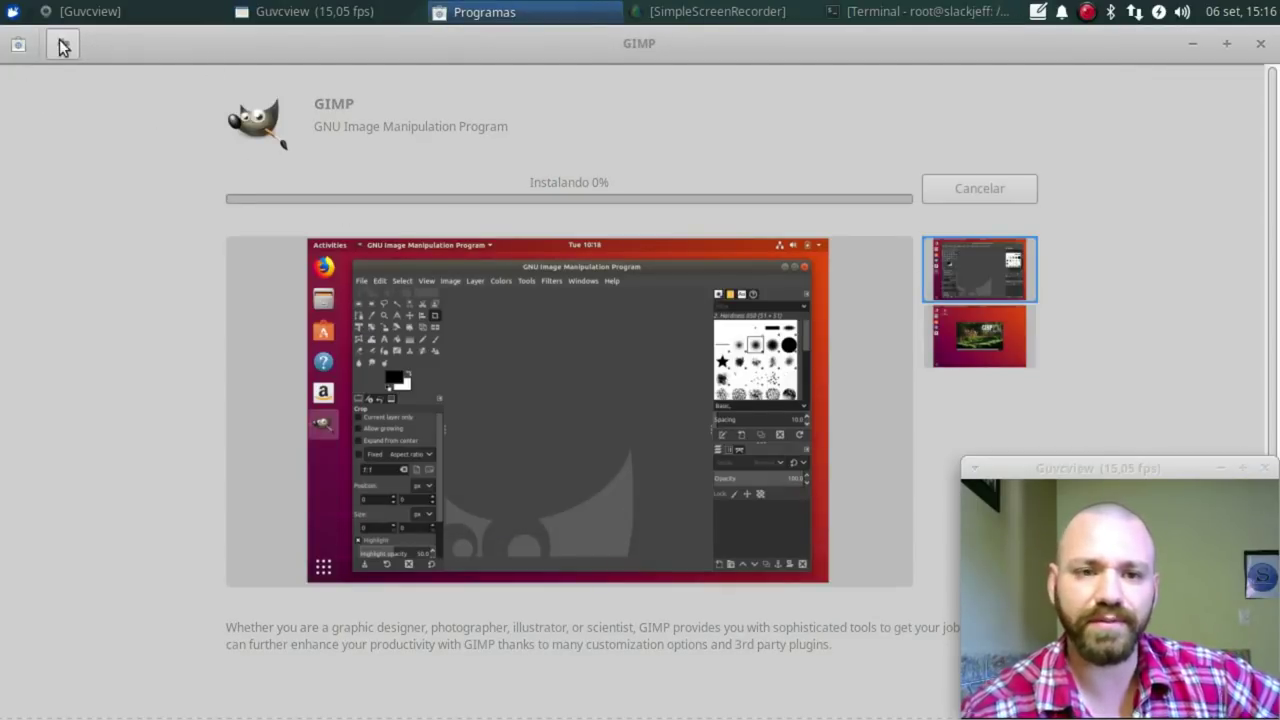
left_click(62, 44)
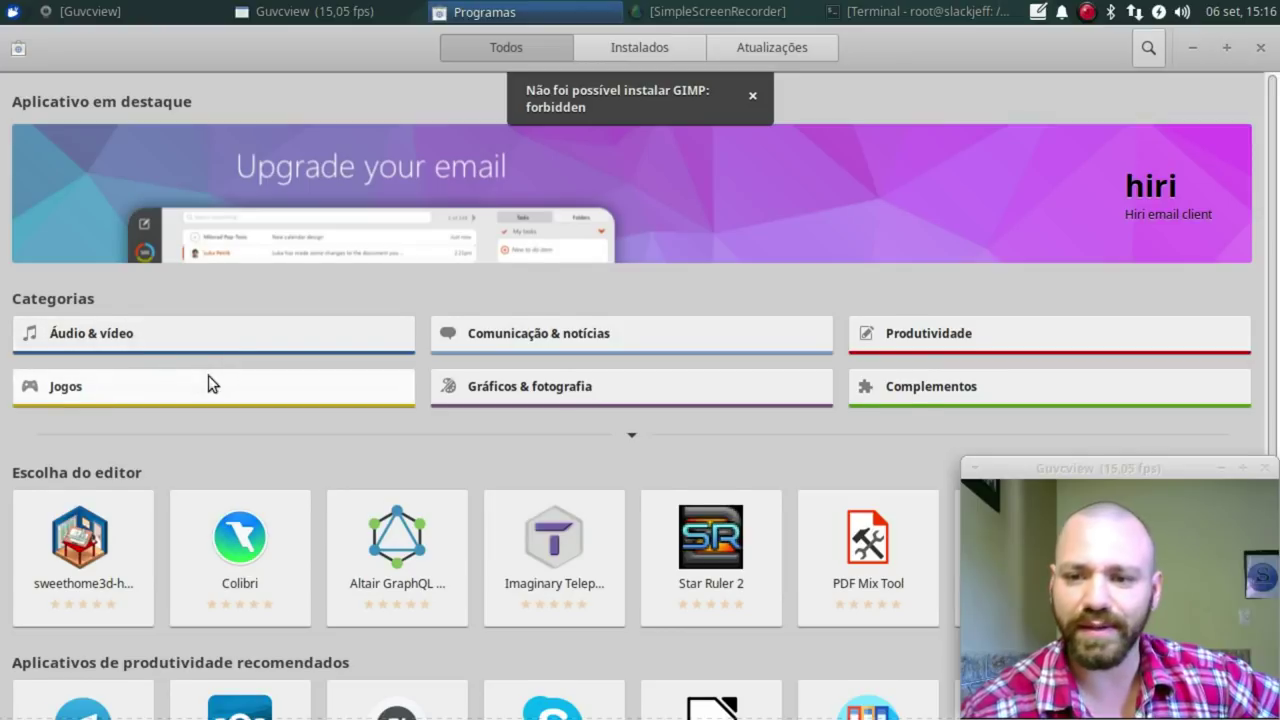
scroll(205, 375, "down", 1)
left_click(54, 321)
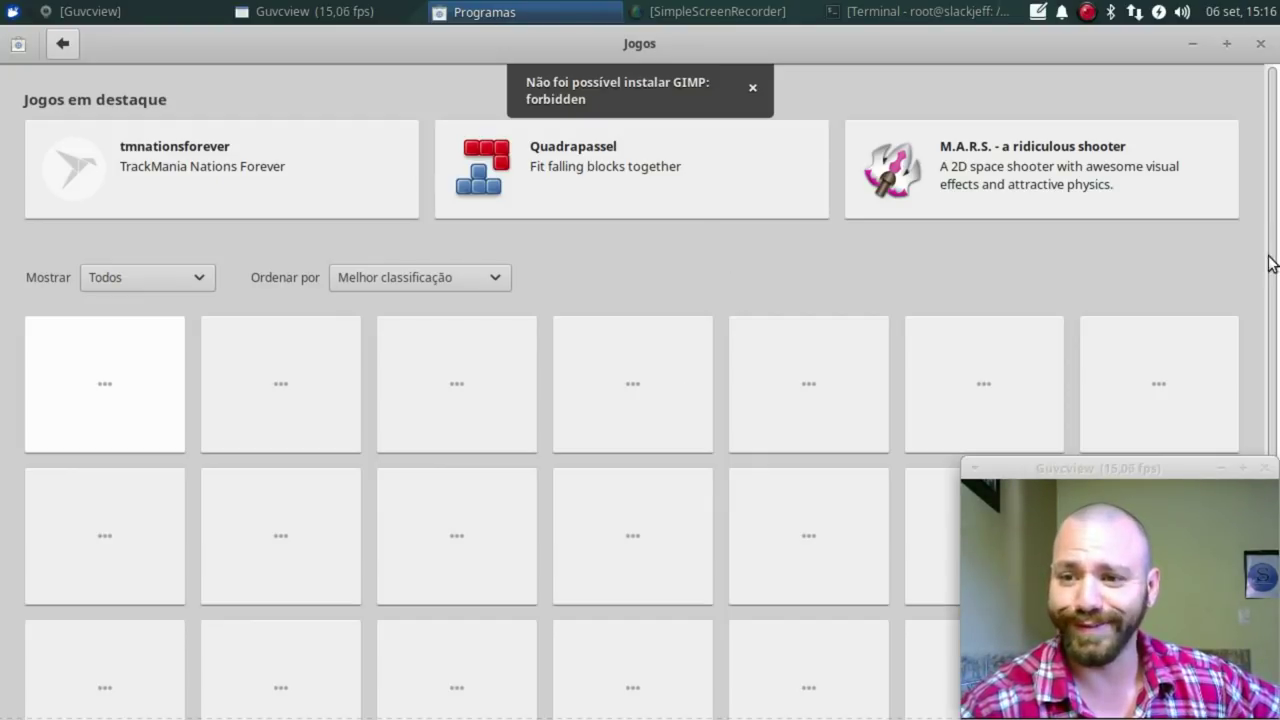
scroll(627, 343, "down", 5)
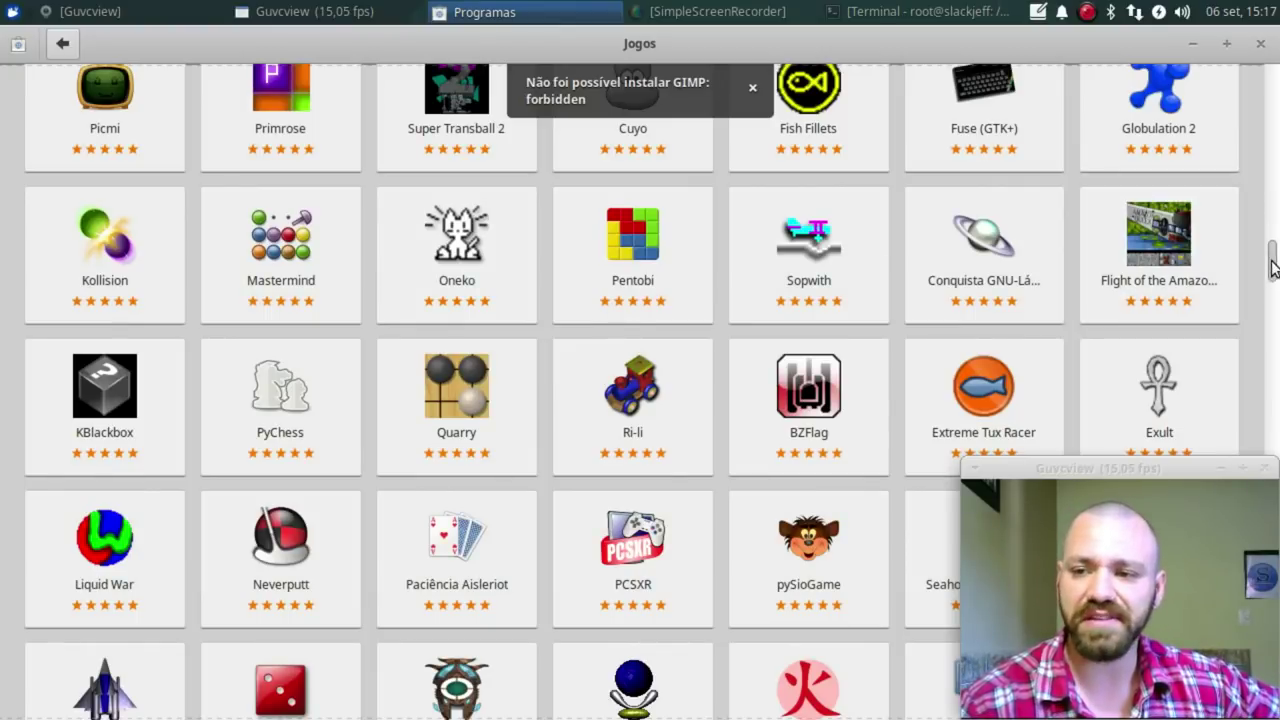
left_click_drag(1273, 262, 1262, 135)
mouse_move(1268, 72)
left_mouse_down()
mouse_move(1268, 563)
mouse_move(1268, 97)
left_mouse_up()
scroll(246, 212, "up", 2)
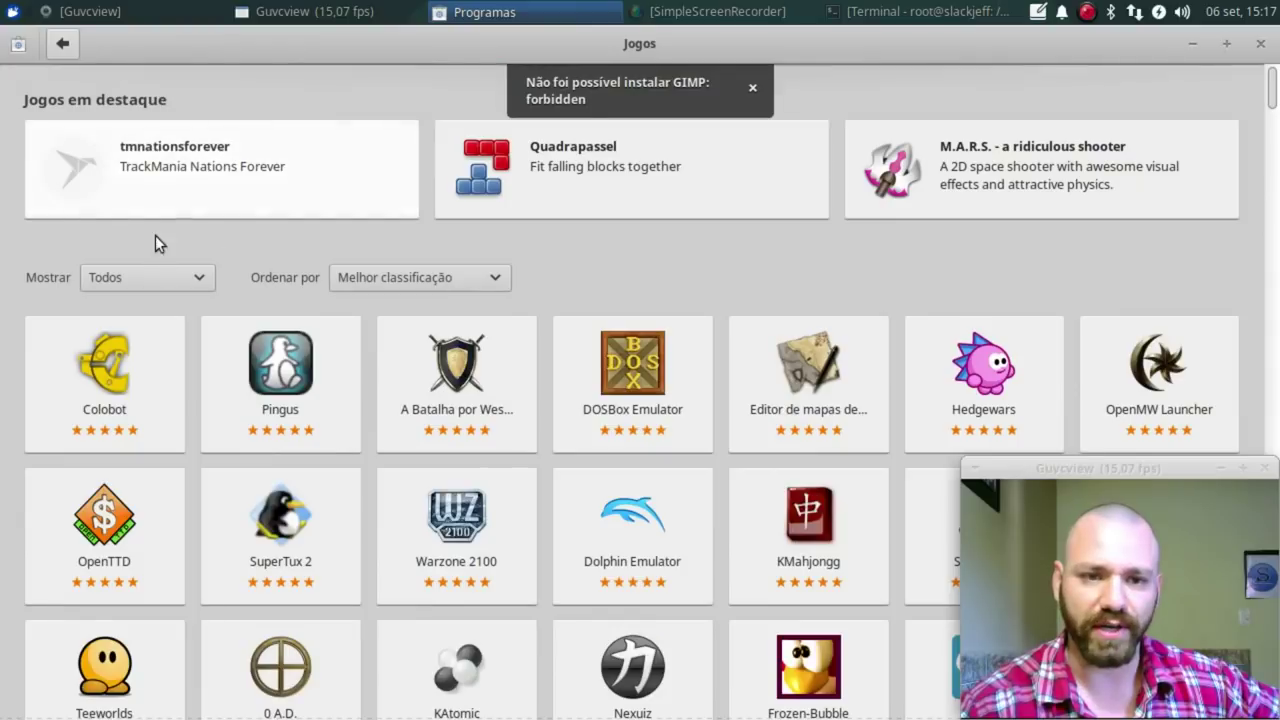
left_click(62, 43)
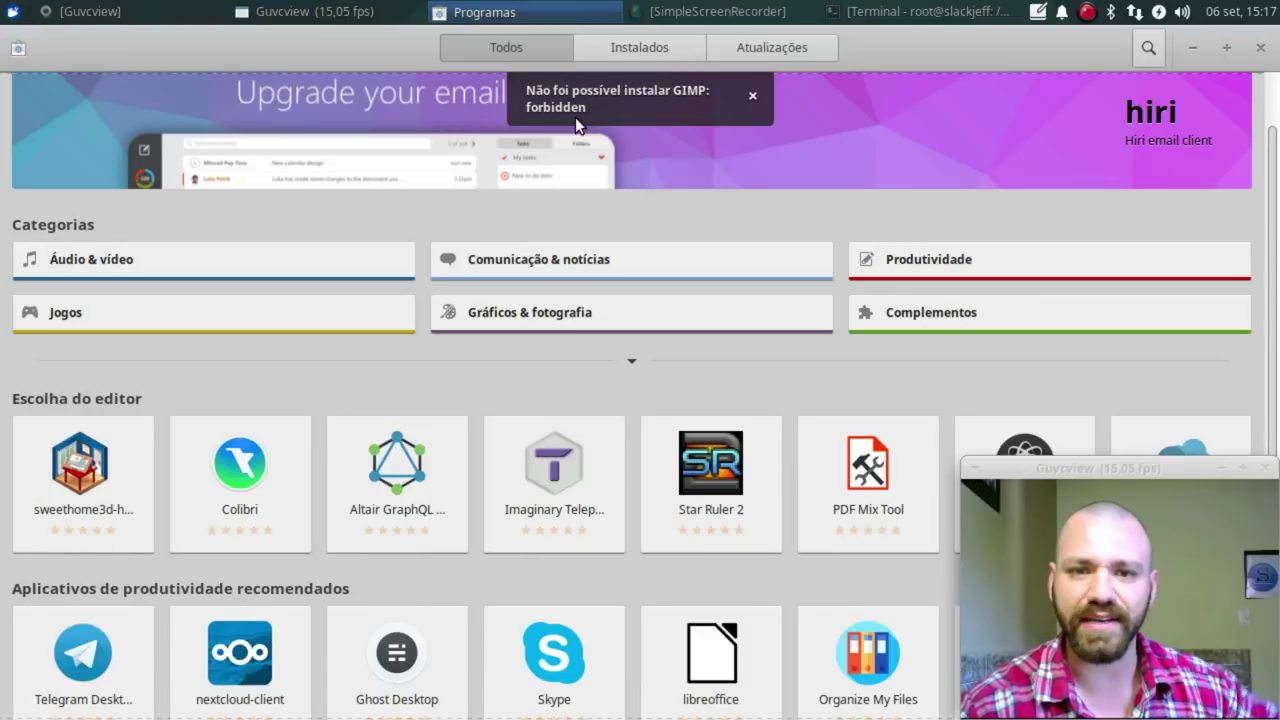
- Dismiss the GIMP installation notice and search the software catalogue for "steam"
left_click(1148, 47)
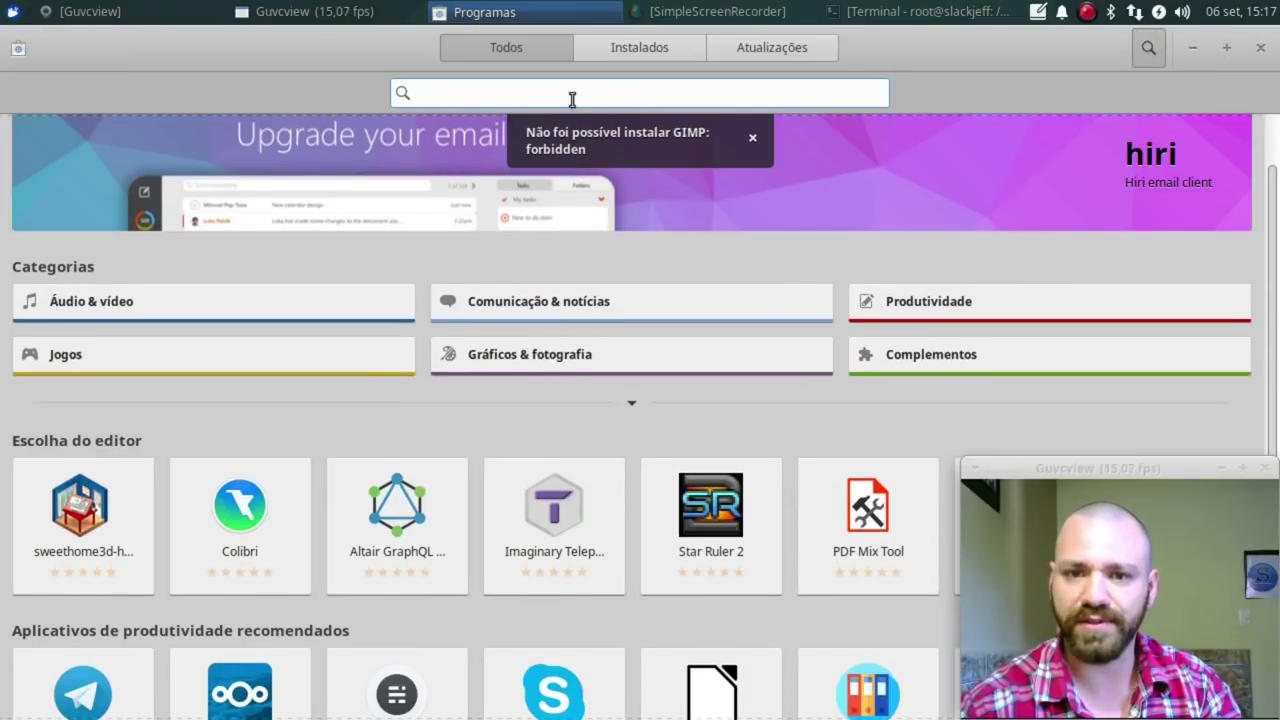
left_click(753, 138)
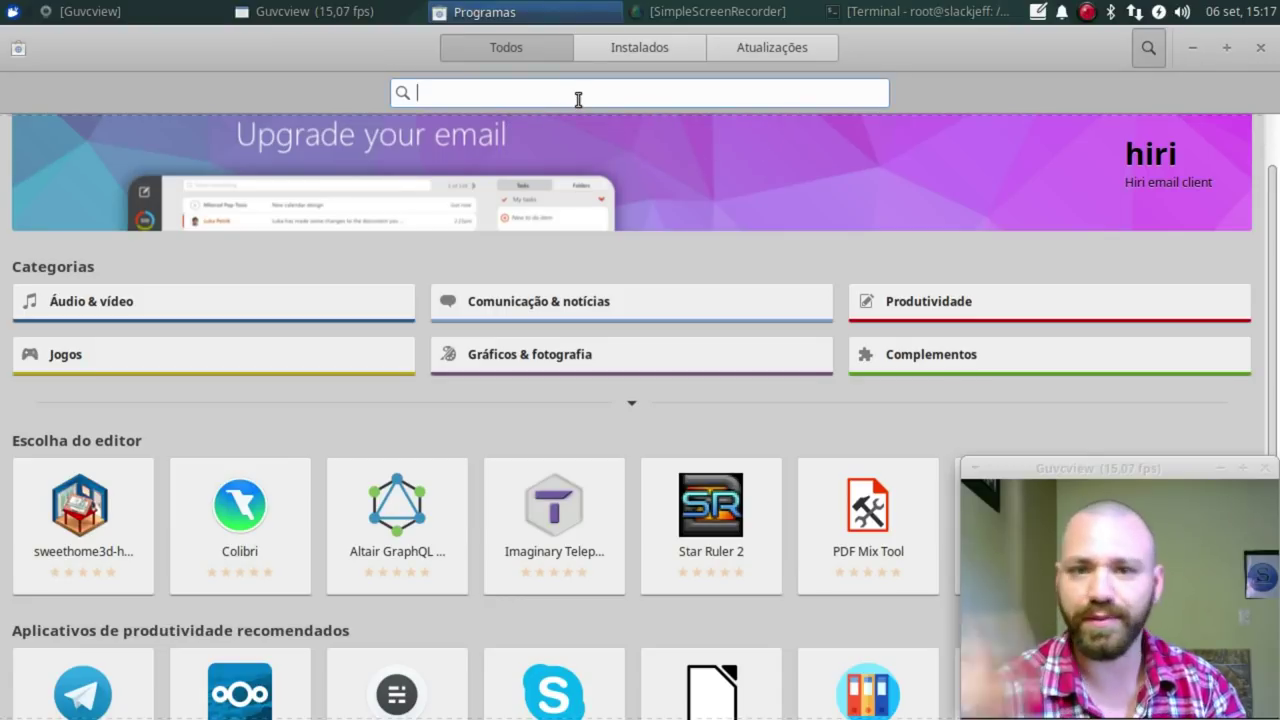
type("steam")
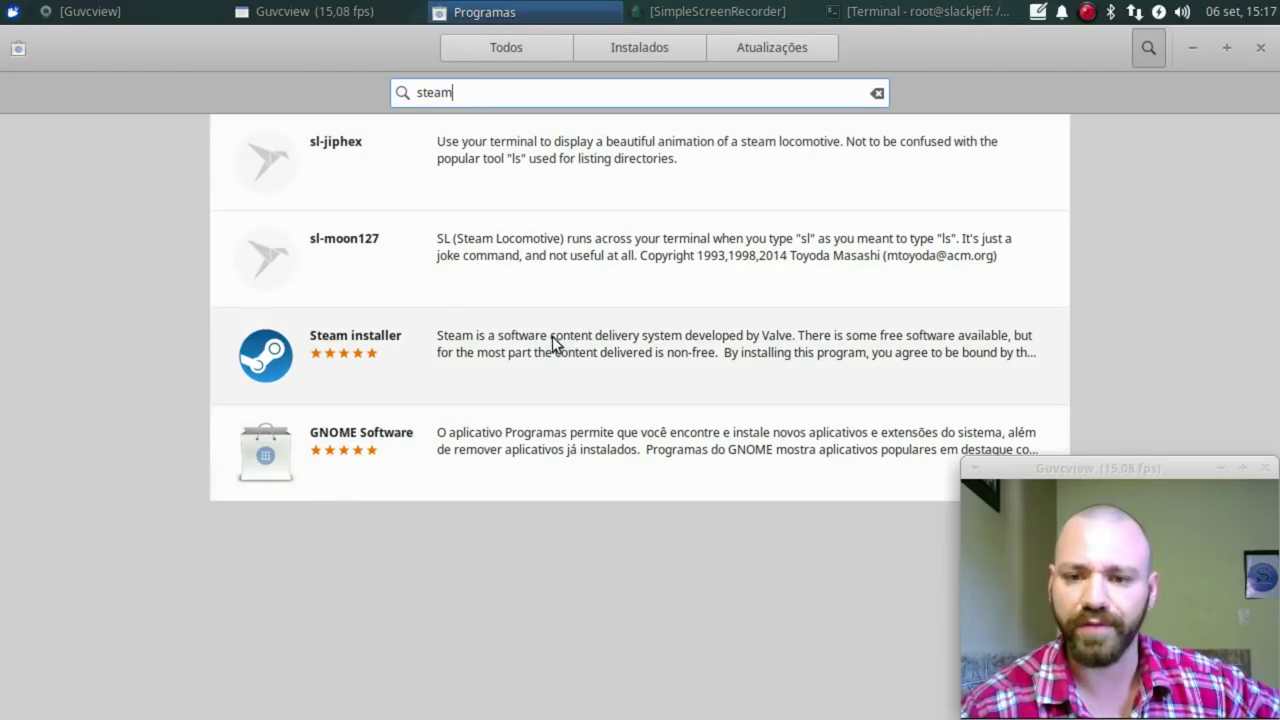
- Replace the catalogue search with "simple screen recorder" and check the upgrade's progress in the terminal
key("ctrl+a")
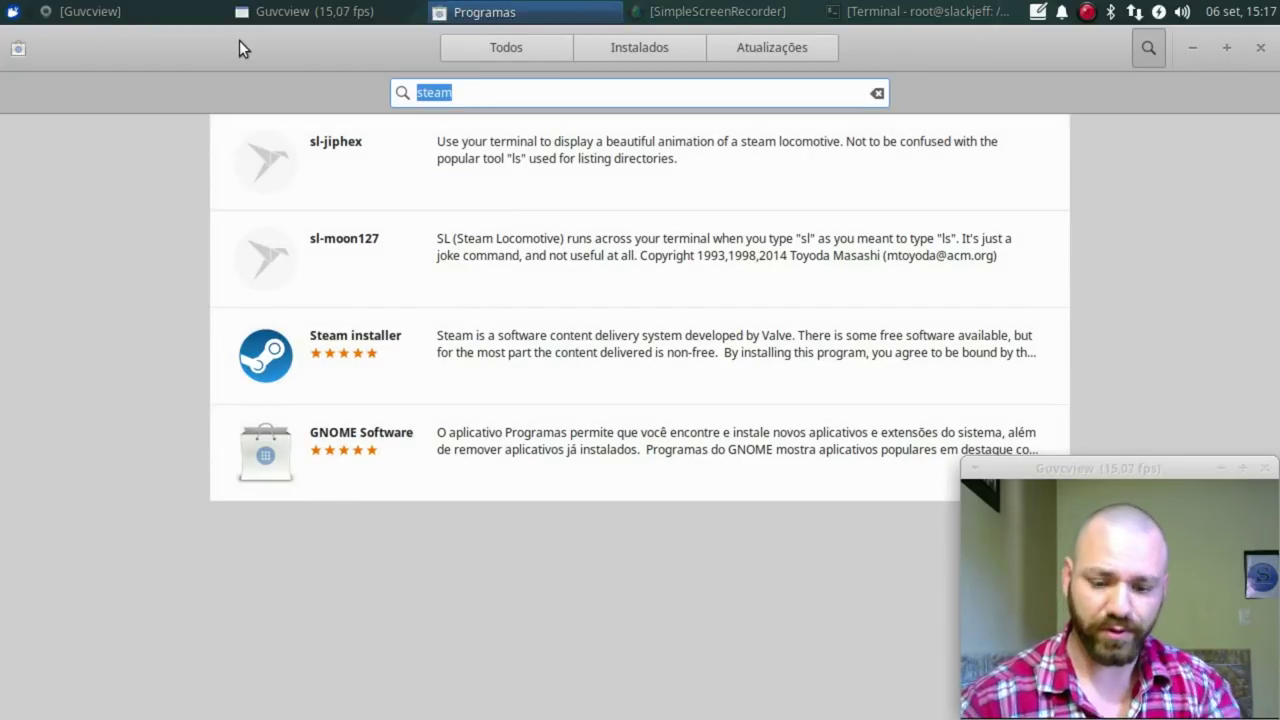
key("BackSpace")
type("simple scr")
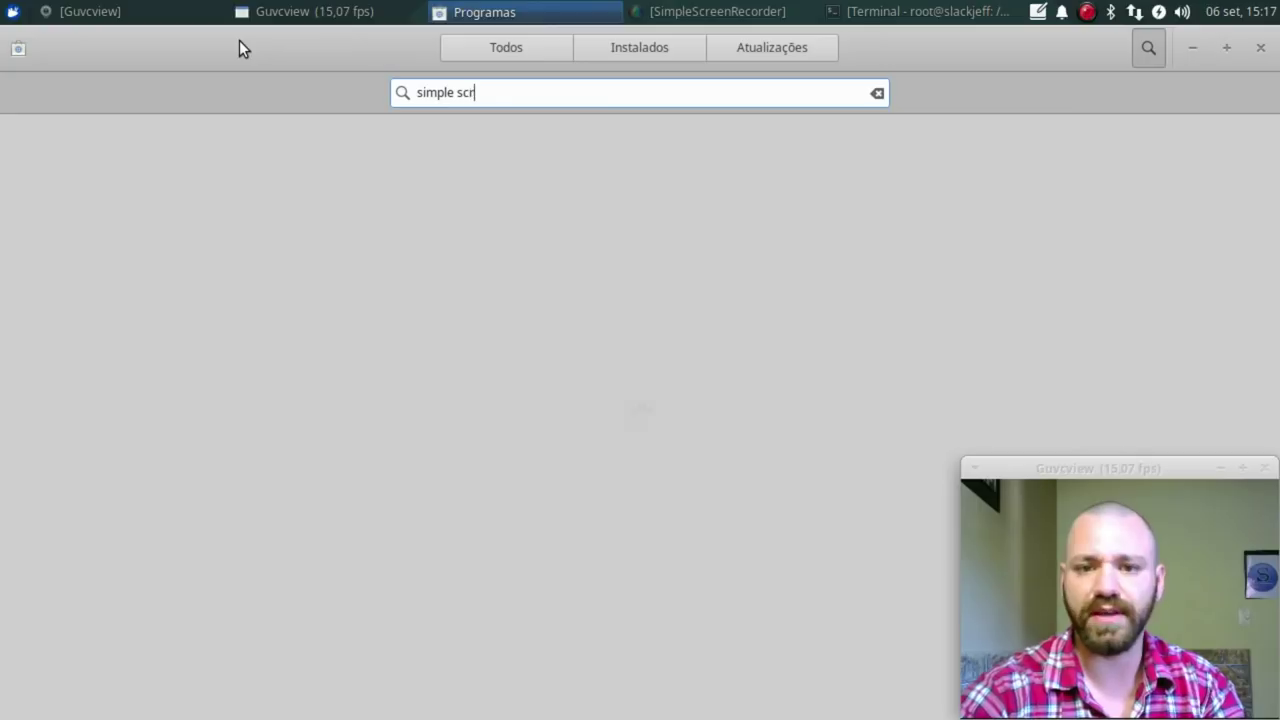
left_click(858, 14)
left_click(858, 14)
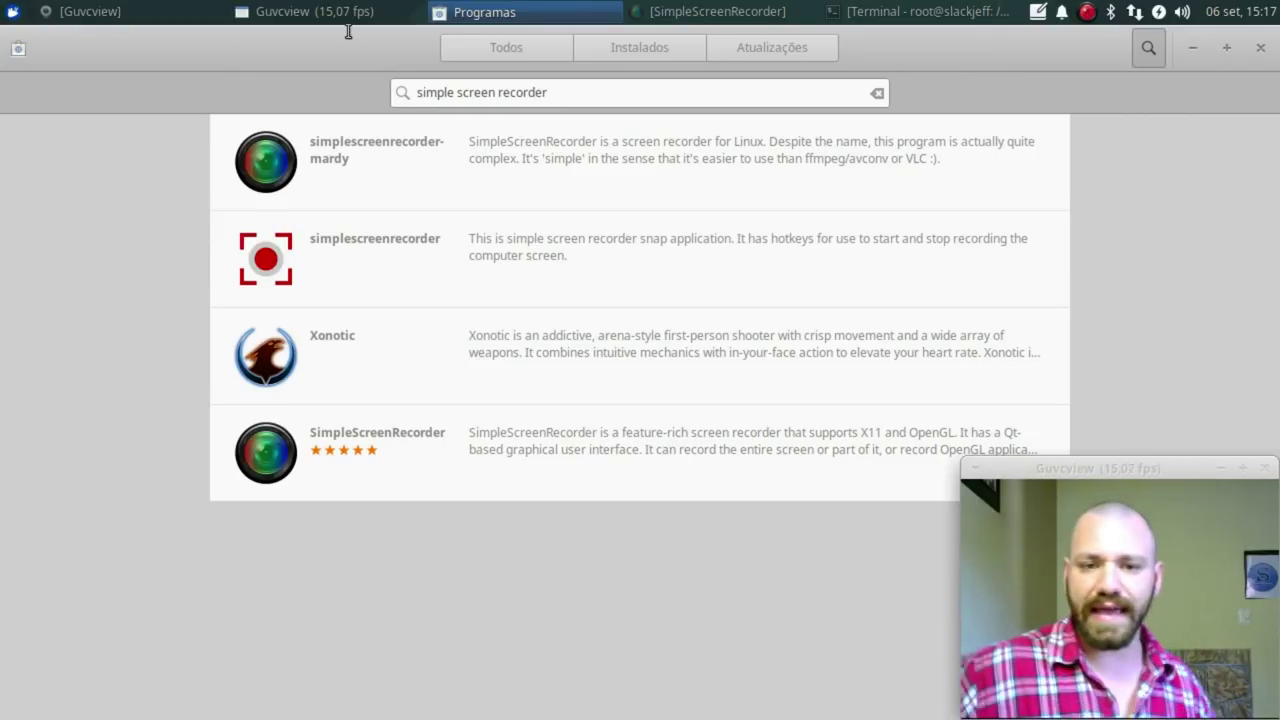
- Close the Programas window and show the Configurações category of the applications menu
key("alt+F4")
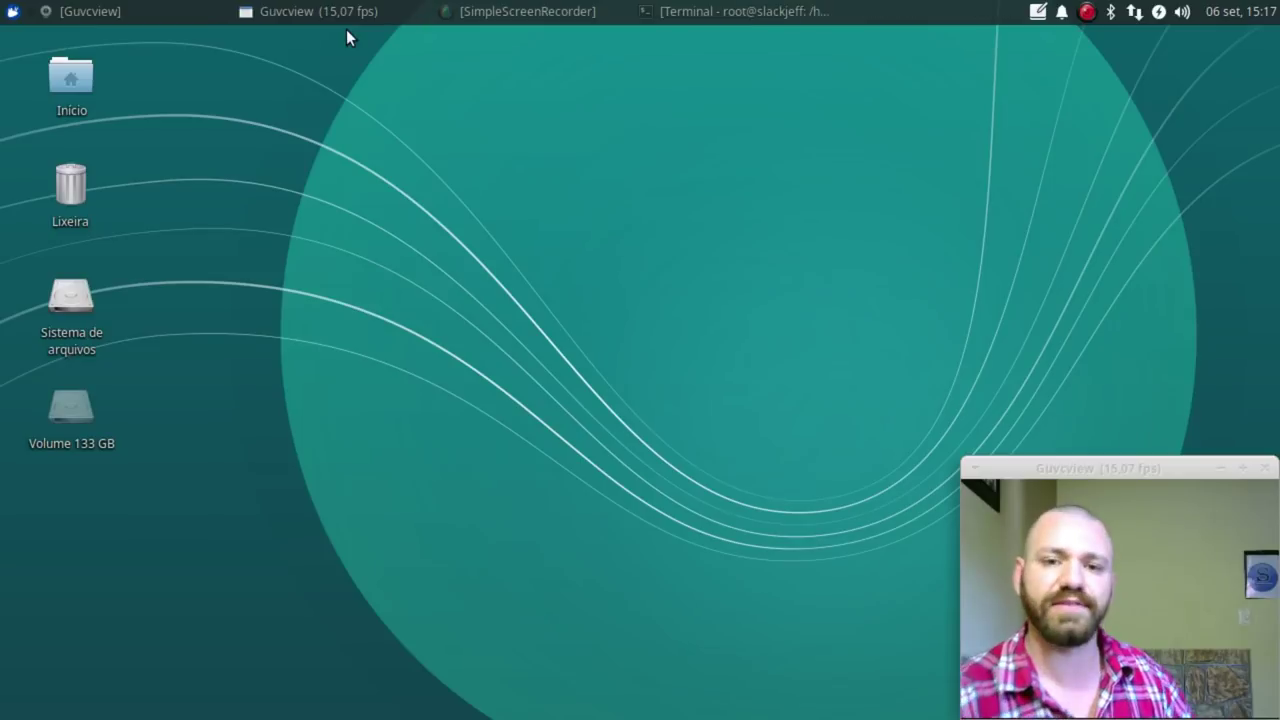
left_click(12, 12)
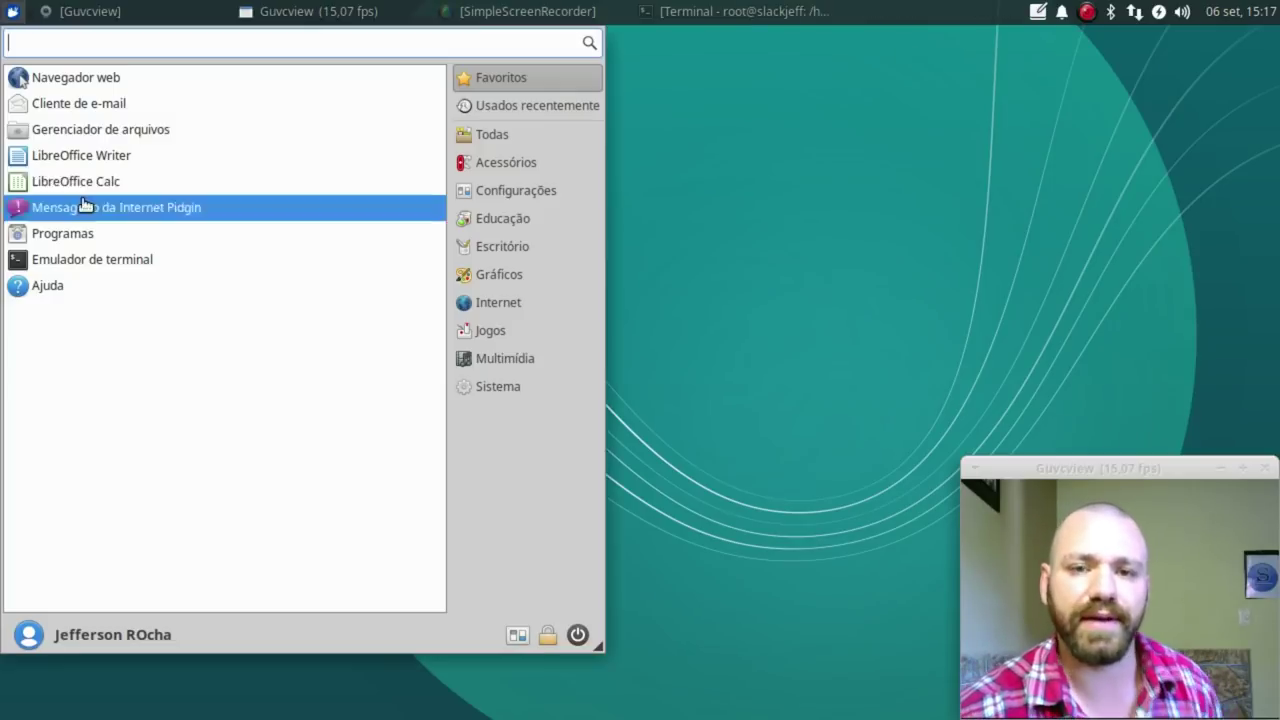
left_click(497, 192)
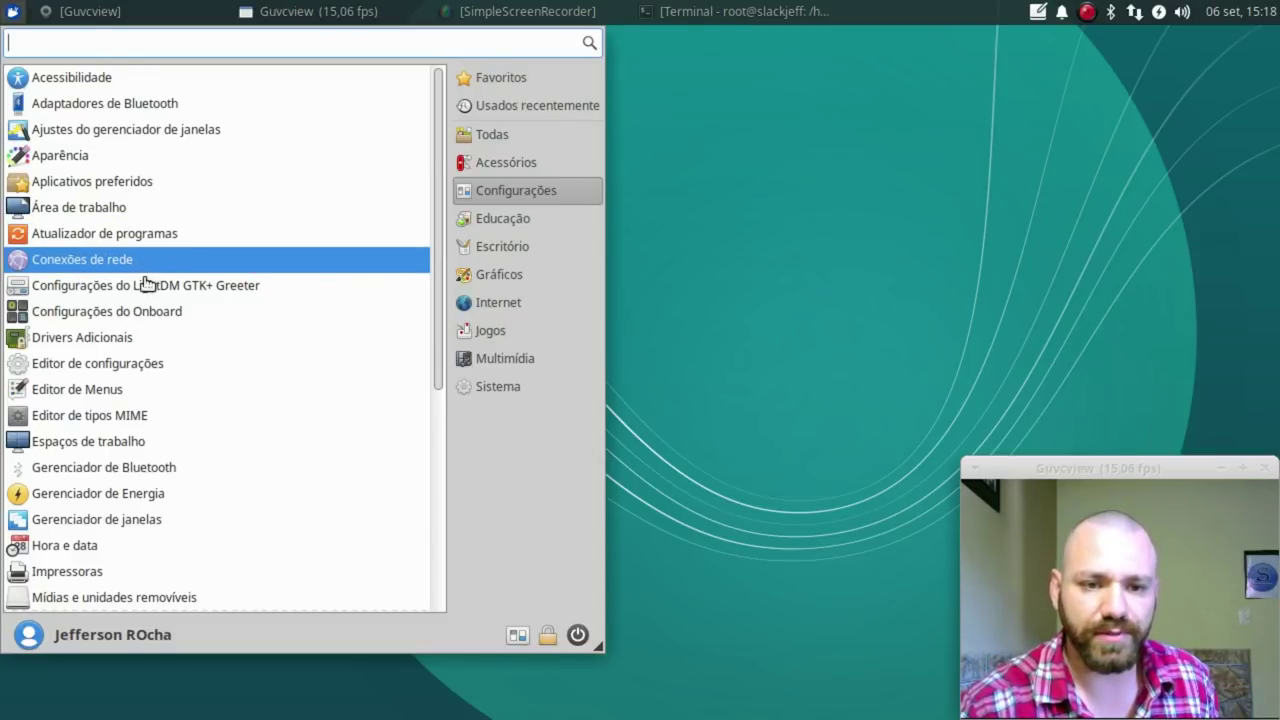
- Open the Rede settings from the Configurações category, view the DNS and Máquinas pages, and close the window
scroll(143, 290, "down", 2)
scroll(132, 330, "down", 2)
scroll(125, 350, "down", 2)
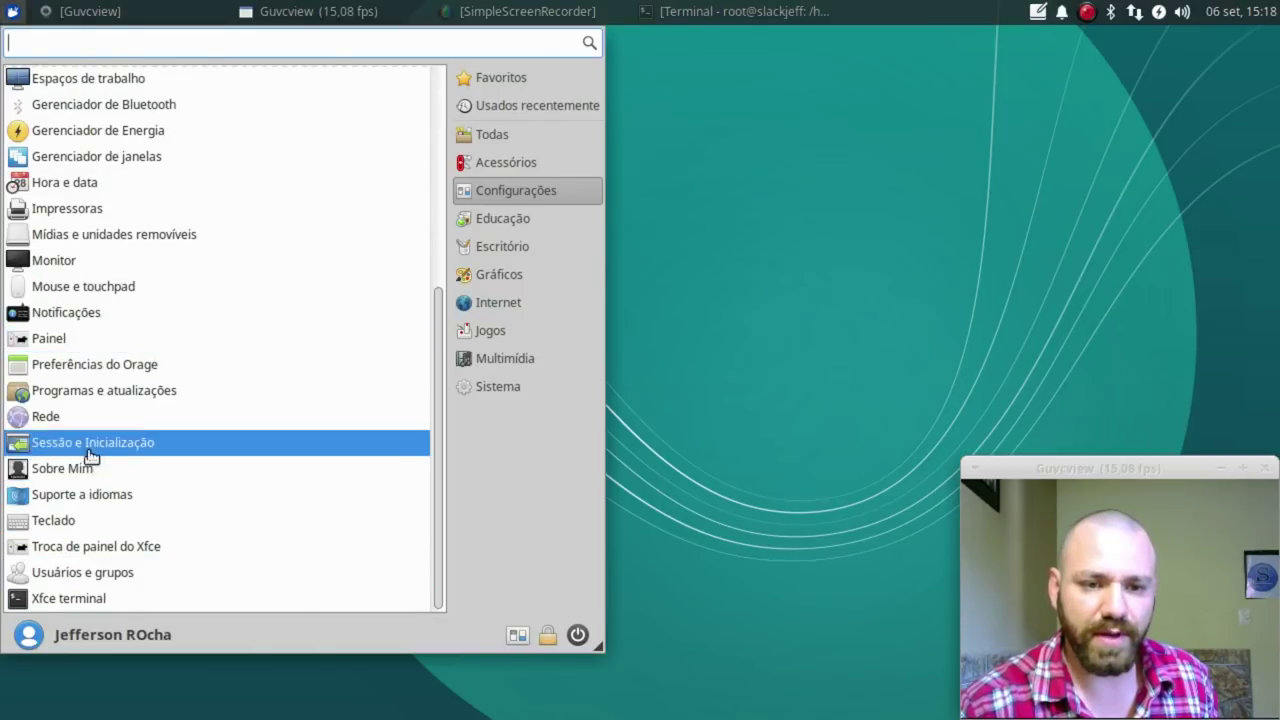
left_click(64, 418)
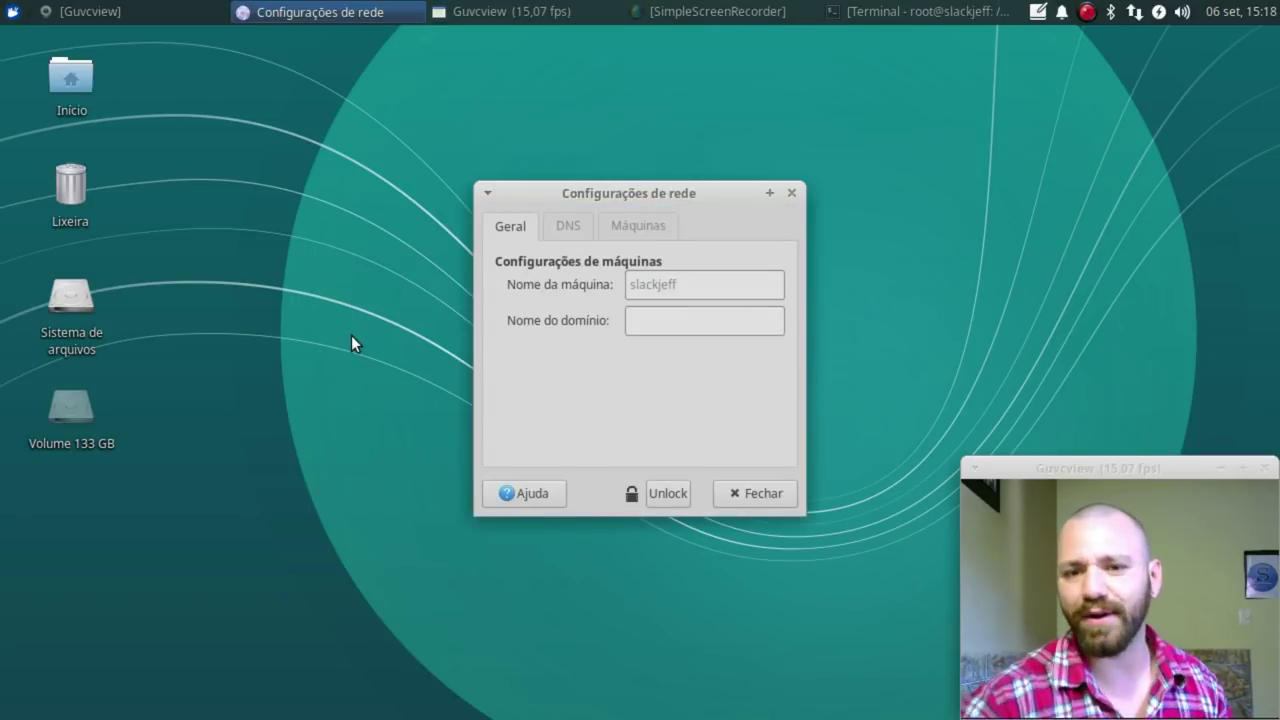
left_click(582, 225)
left_click(621, 228)
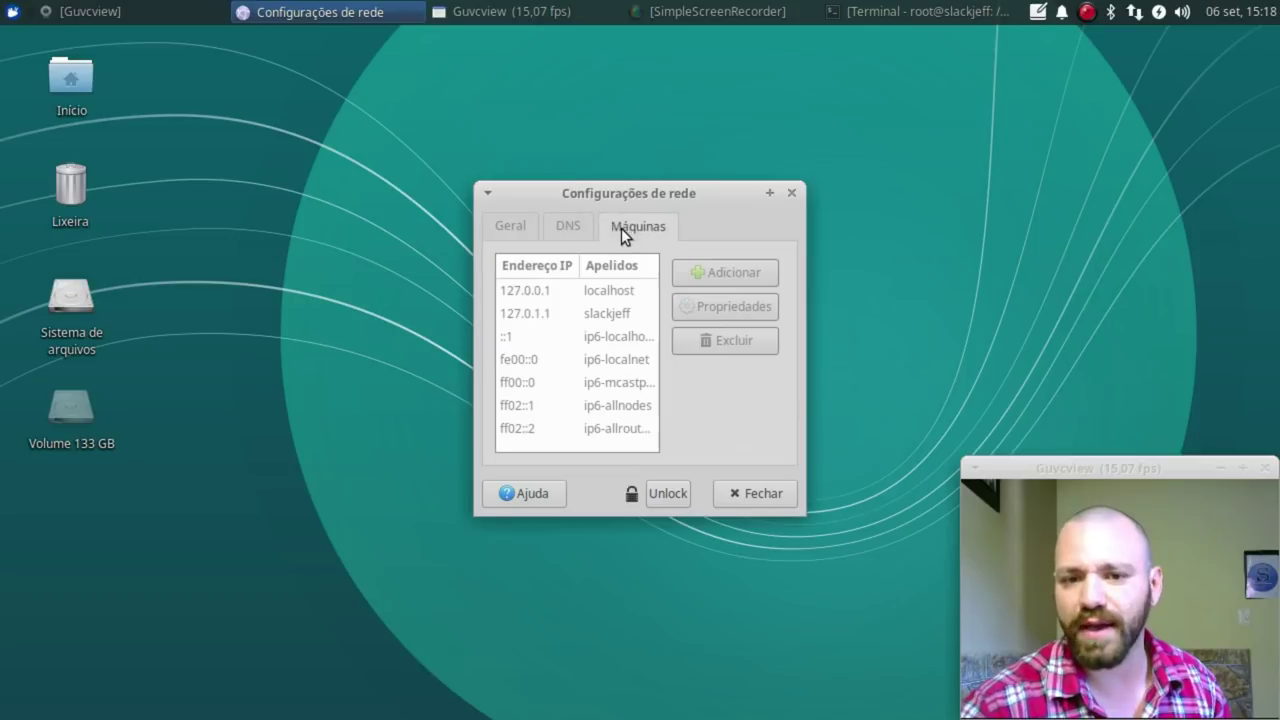
left_click(749, 148)
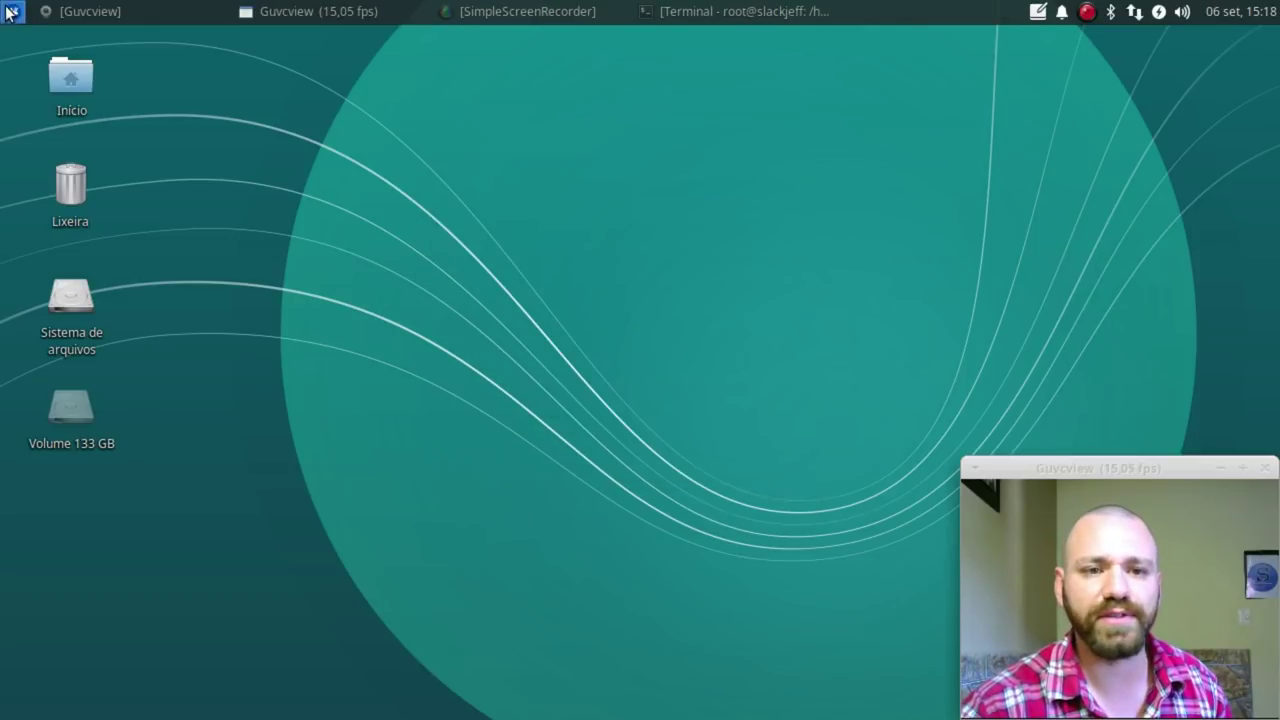
- Browse the Configurações, Educação and Escritório categories of the applications menu
left_click(12, 11)
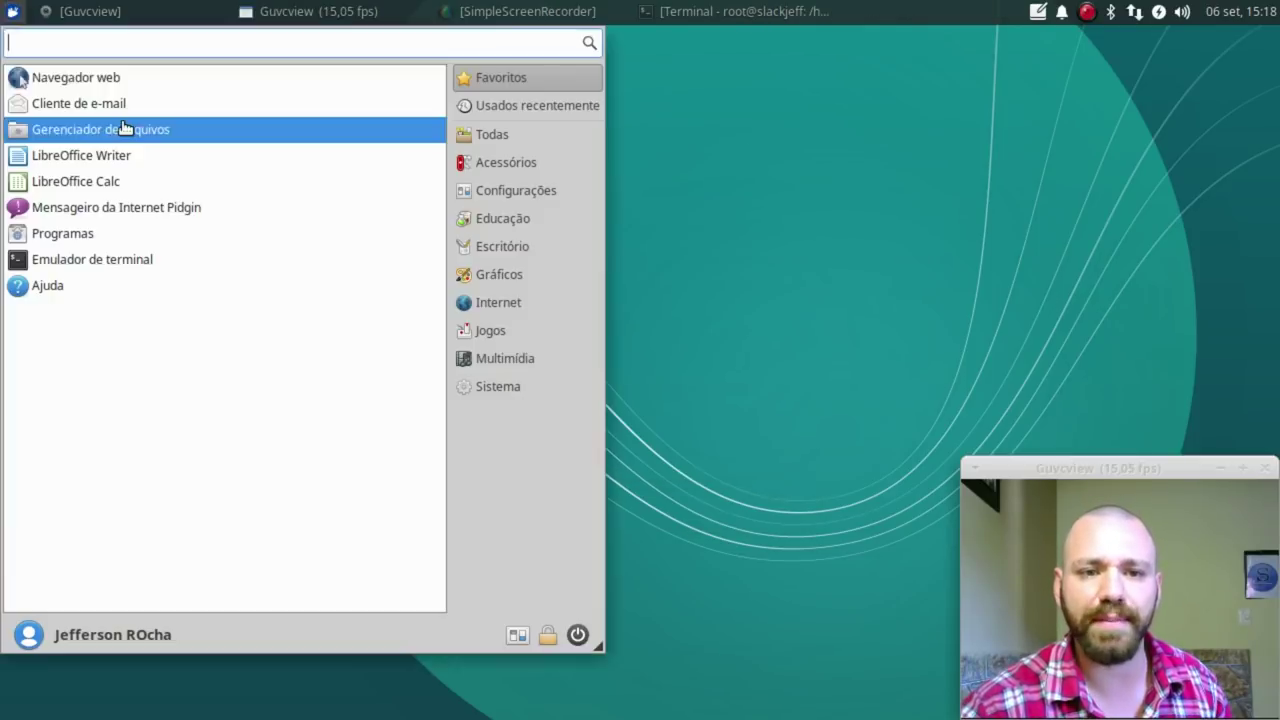
left_click(499, 192)
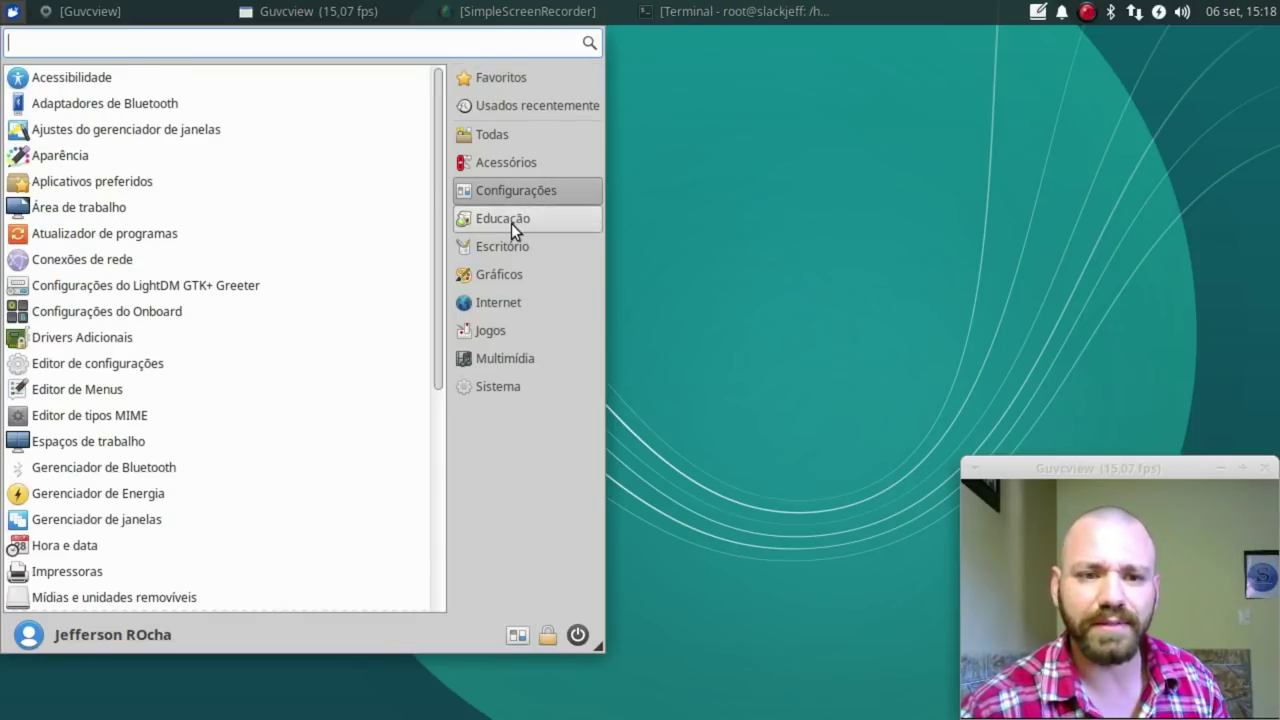
left_click(512, 223)
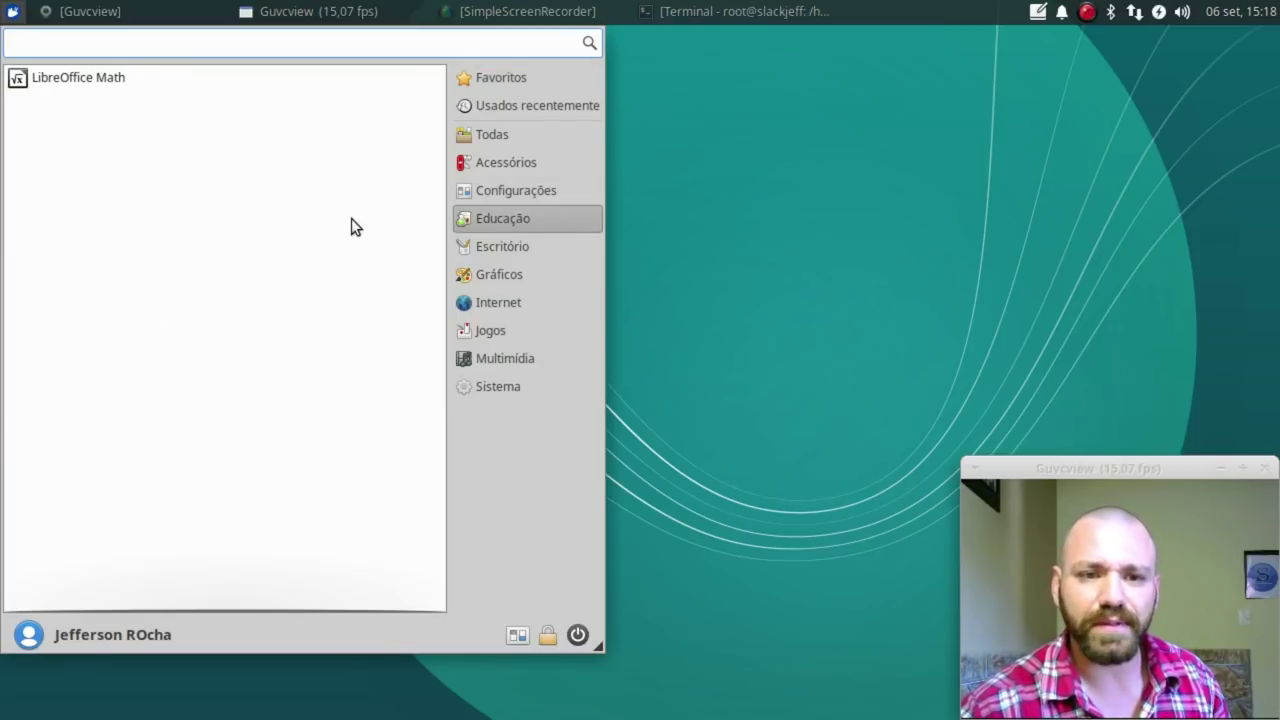
left_click(560, 246)
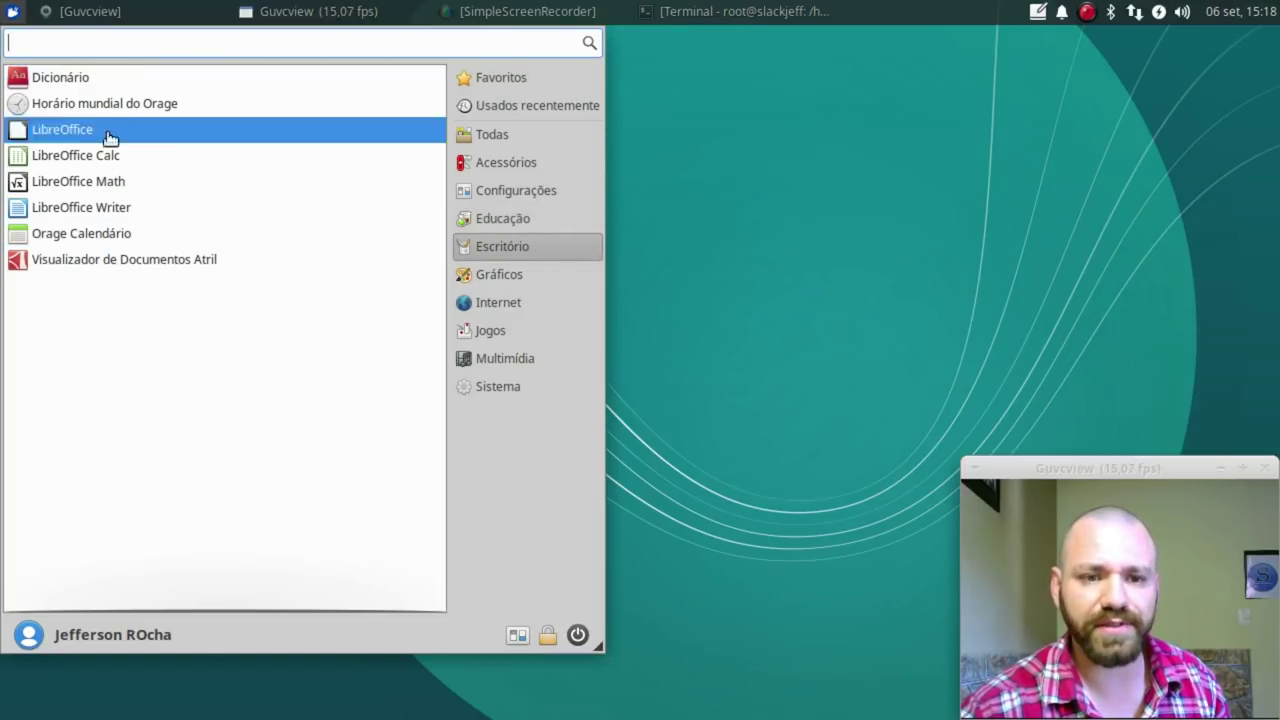
- Open Dicionário, maximize its window and look up "sexio" with the dictionary server
left_click(663, 308)
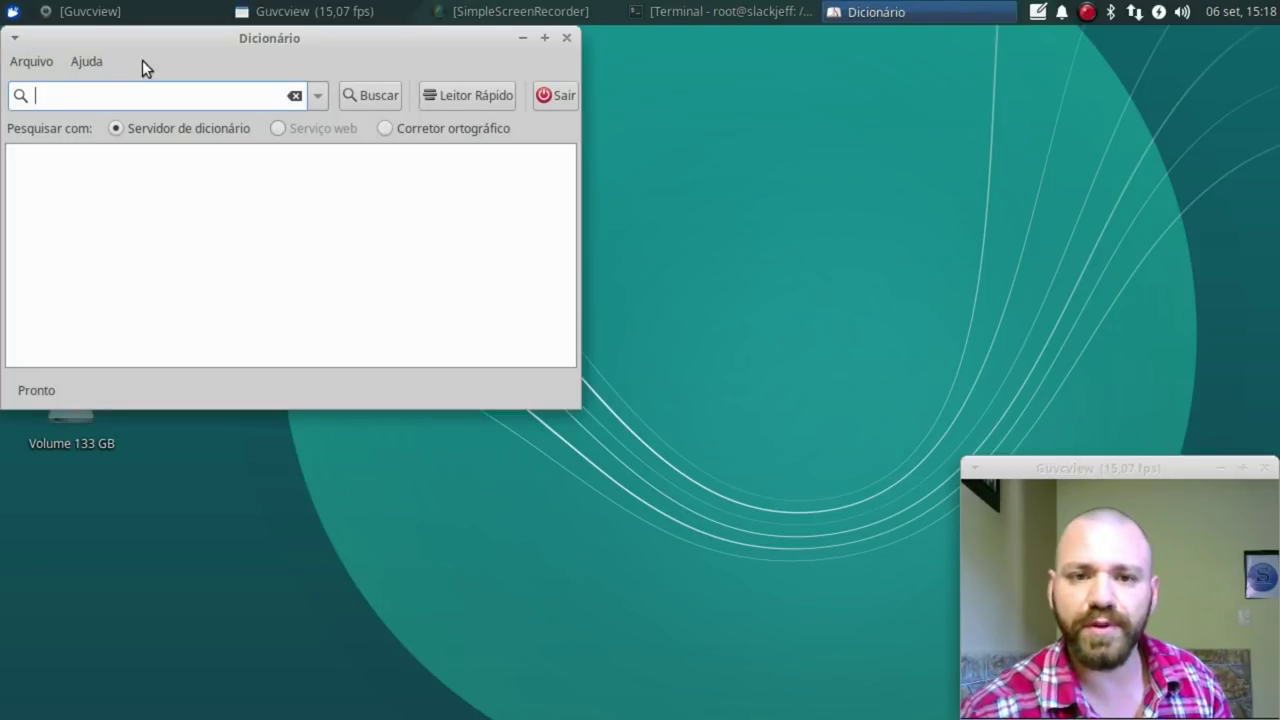
left_click_drag(143, 62, 352, 145)
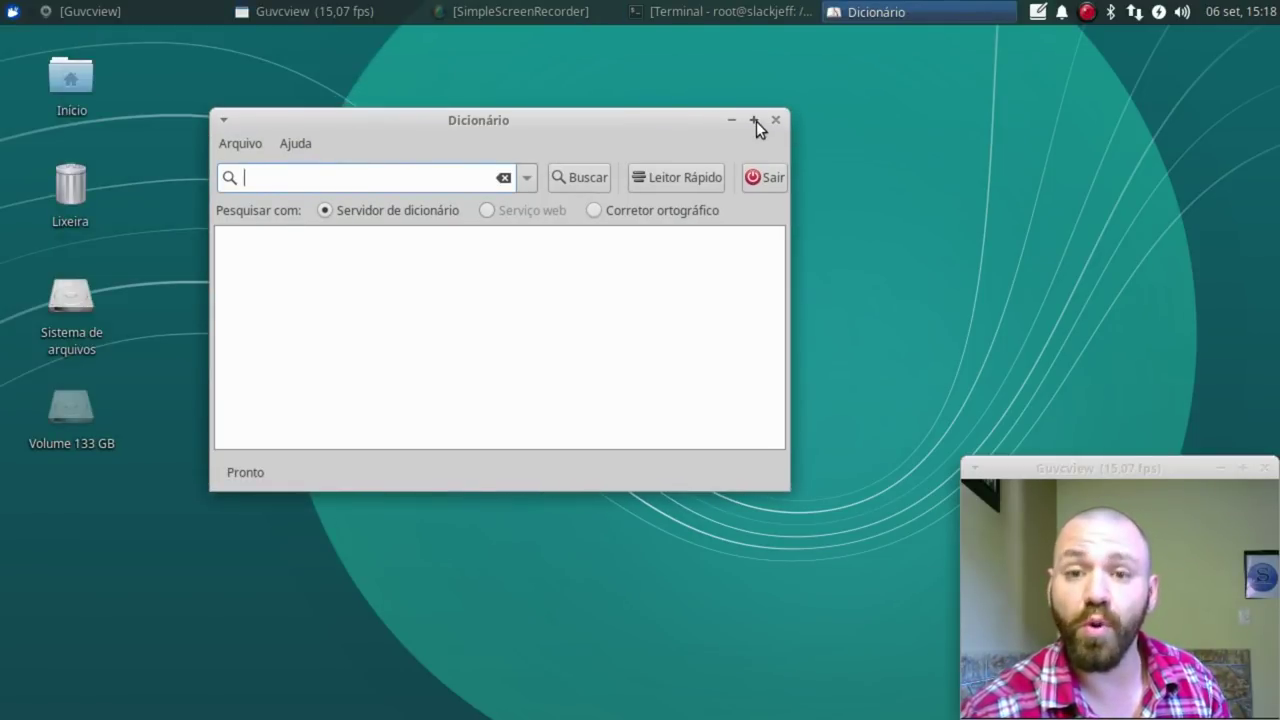
left_click(757, 121)
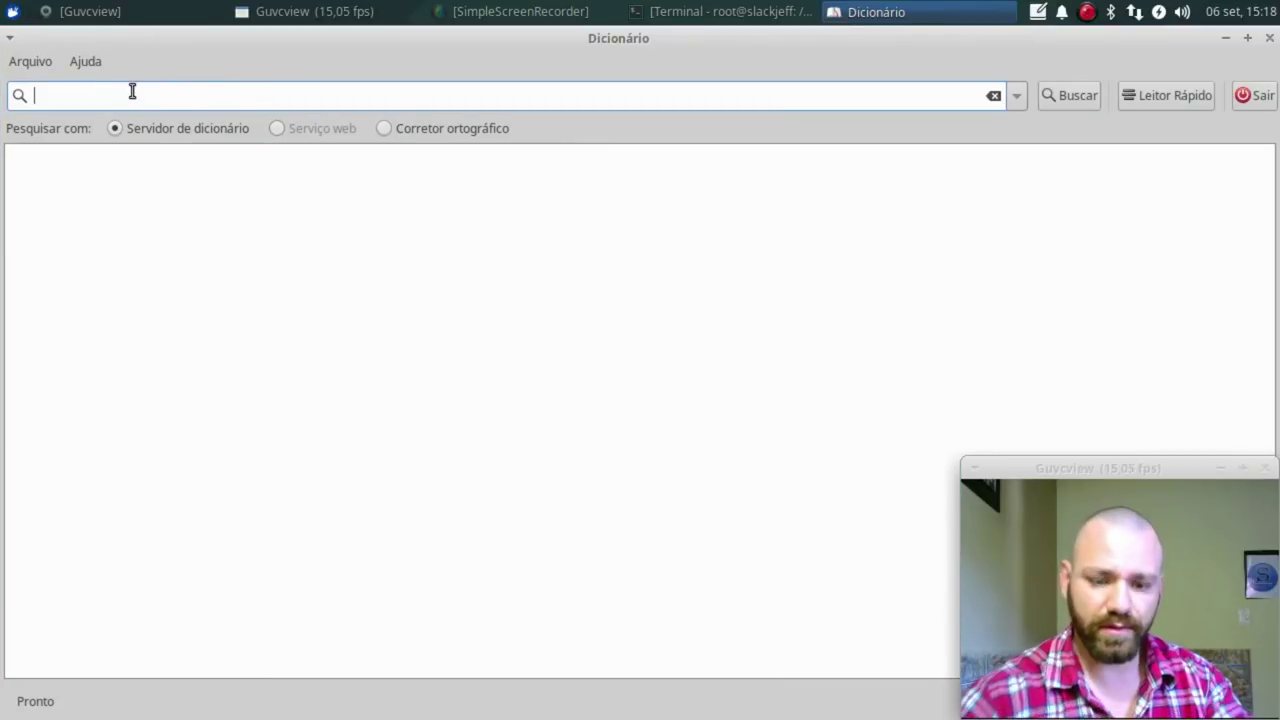
type("sexio")
key("Return")
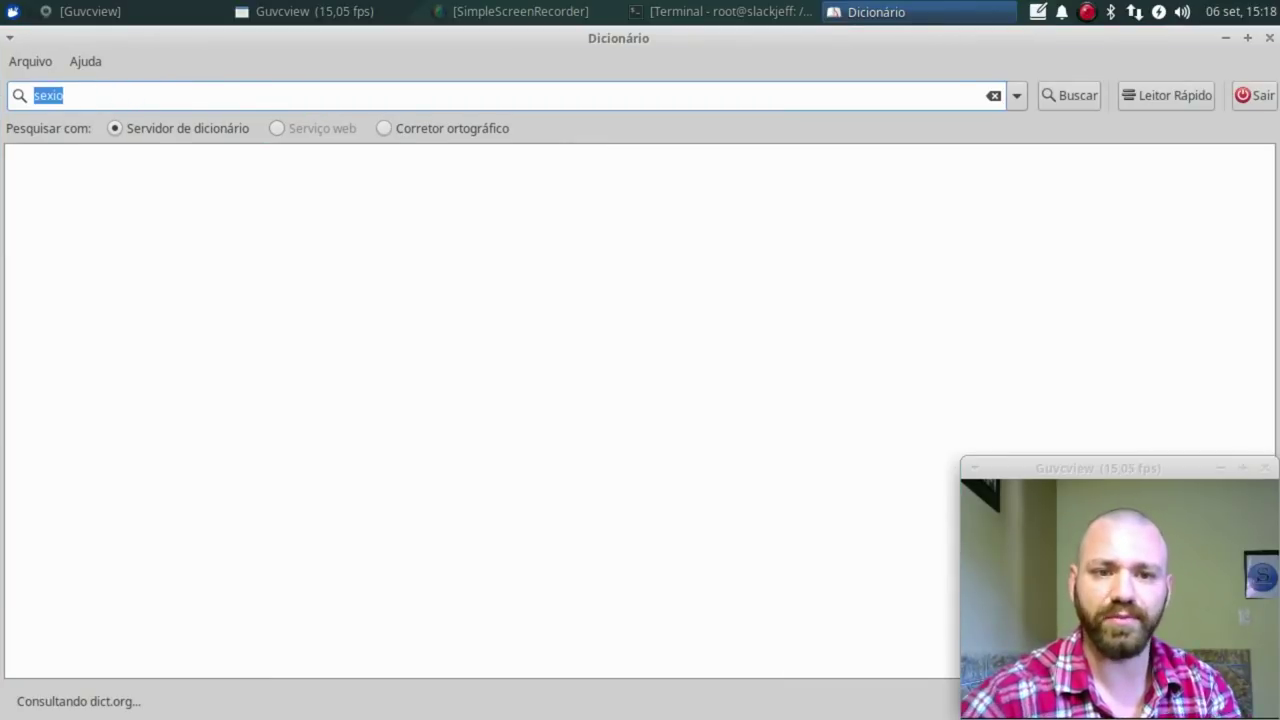
- Switch Dicionário to Corretor ortográfico, restore the window size and check the spelling of "sexio"
left_click(403, 122)
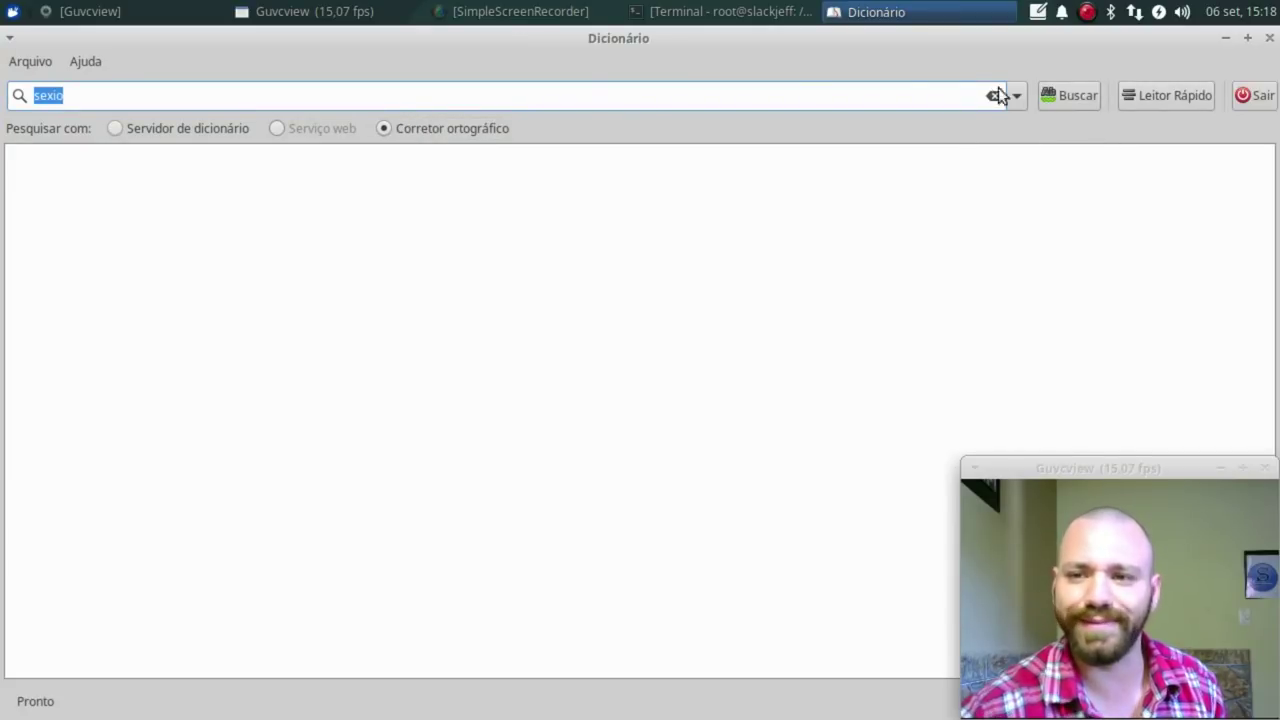
double_click(530, 45)
key("Return")
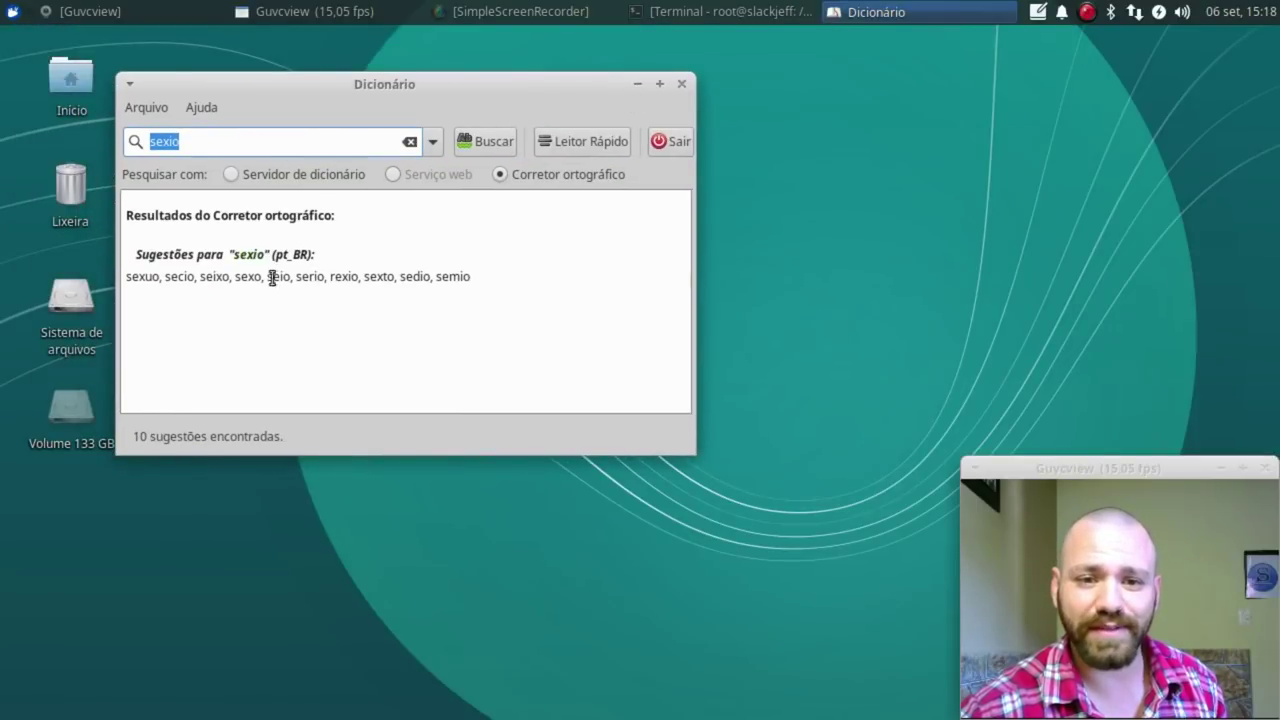
- Replace the Dicionário search term with "corvo", check its spelling and maximize the window to read the results
left_click(223, 143)
key("ctrl+a")
key("BackSpace")
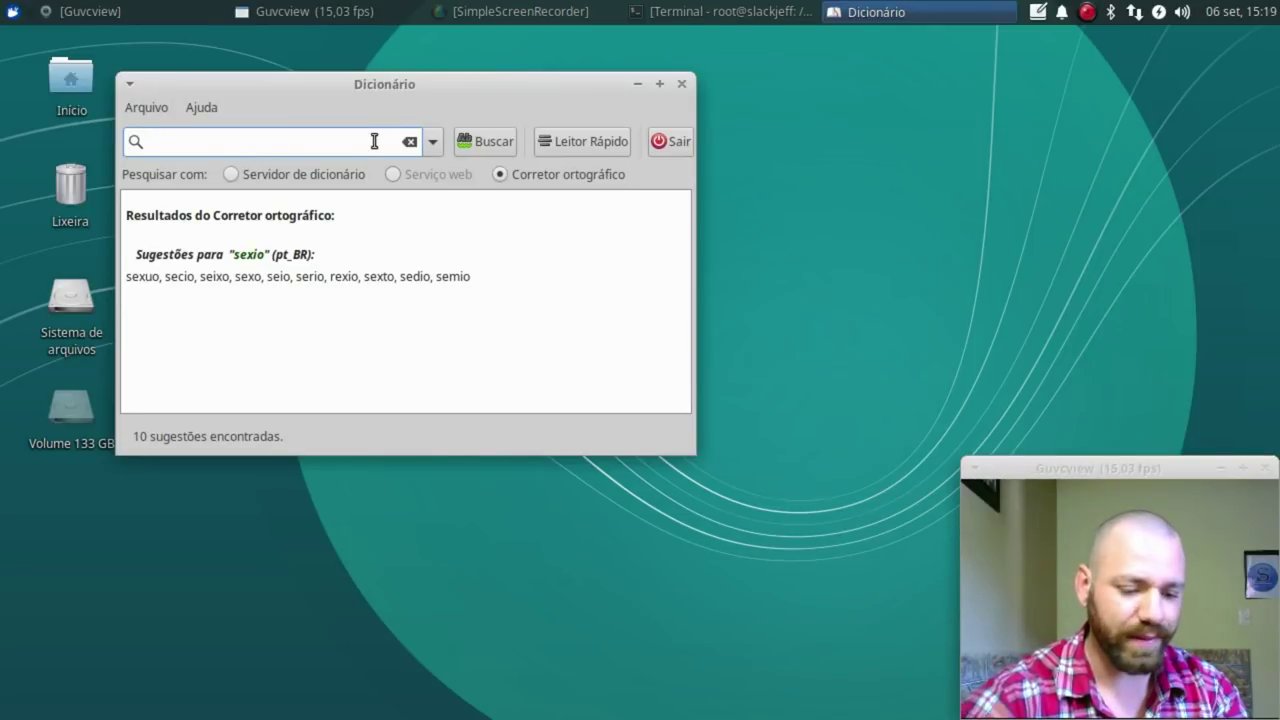
type("corvo")
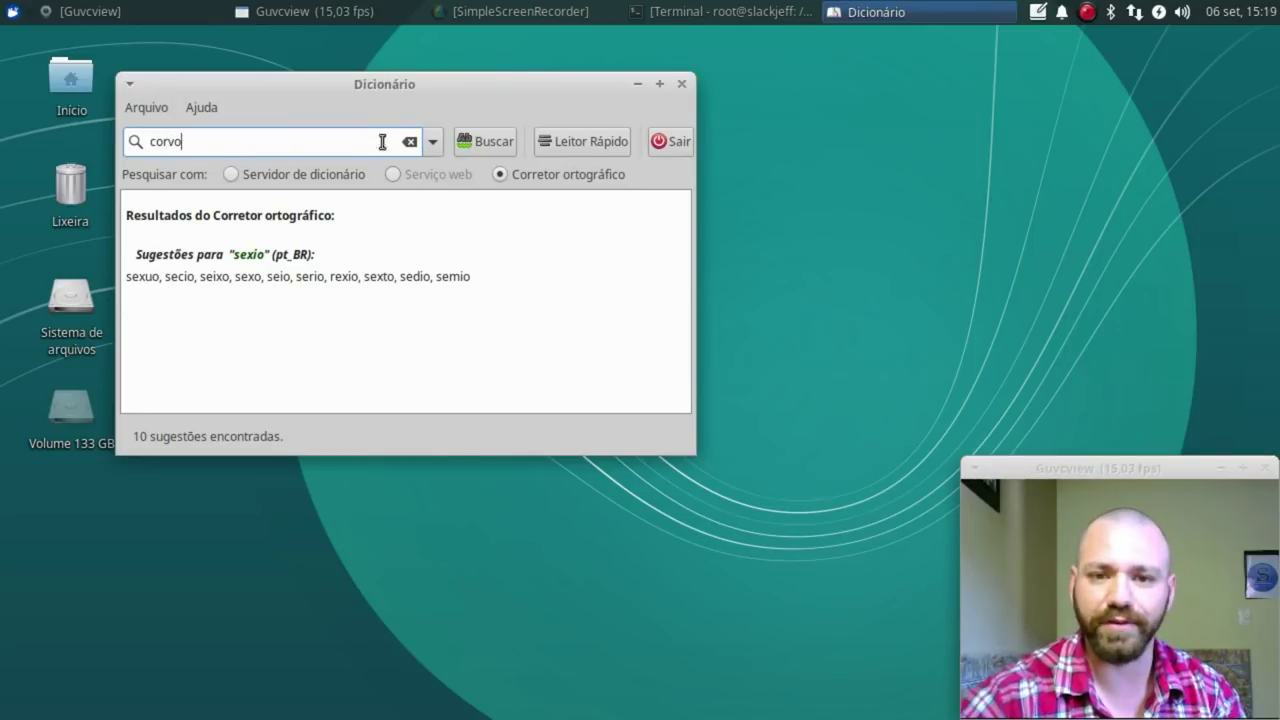
left_click(466, 141)
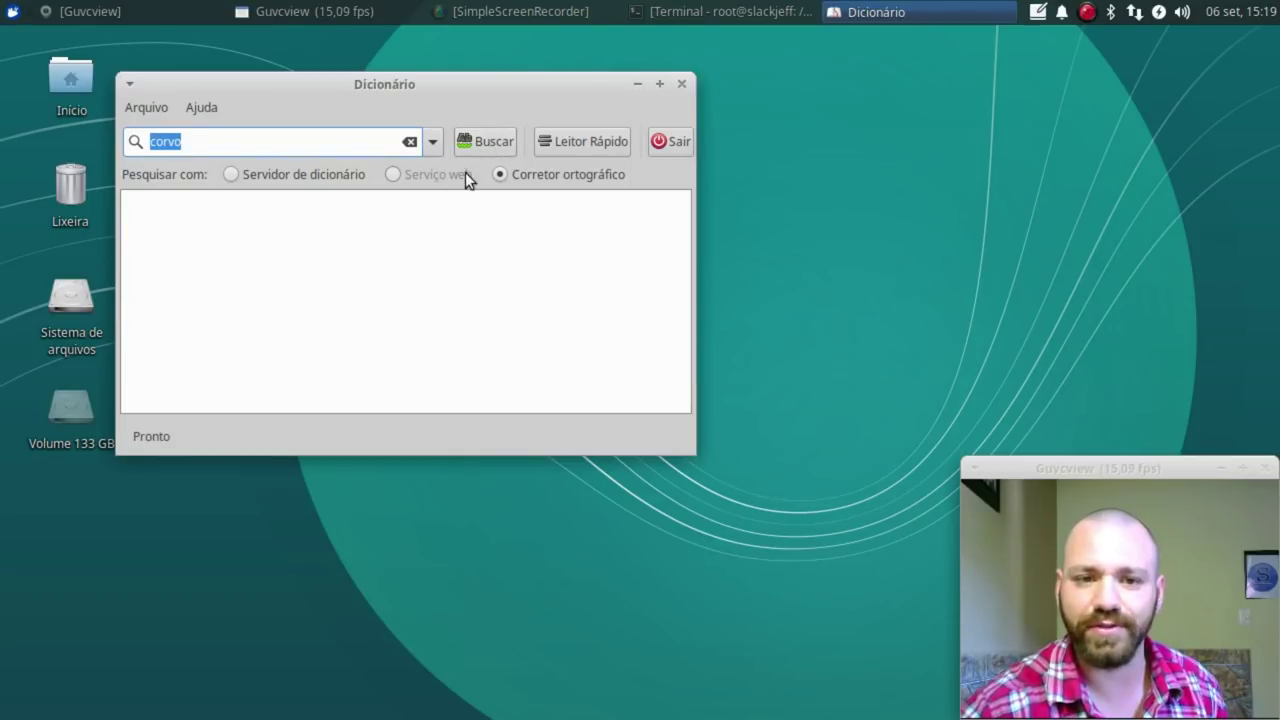
double_click(640, 77)
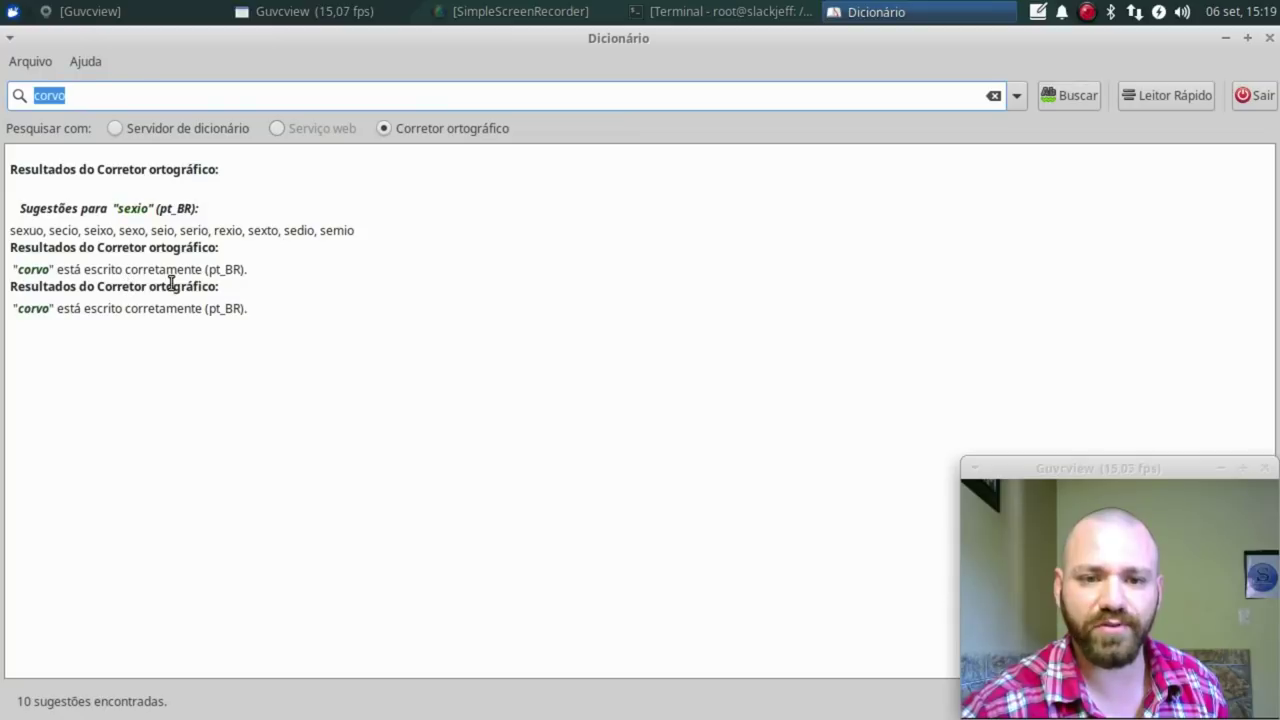
- Close Dicionário and open Visualizador de Documentos Atril from the Escritório category of the applications menu
left_click(1269, 37)
key("super")
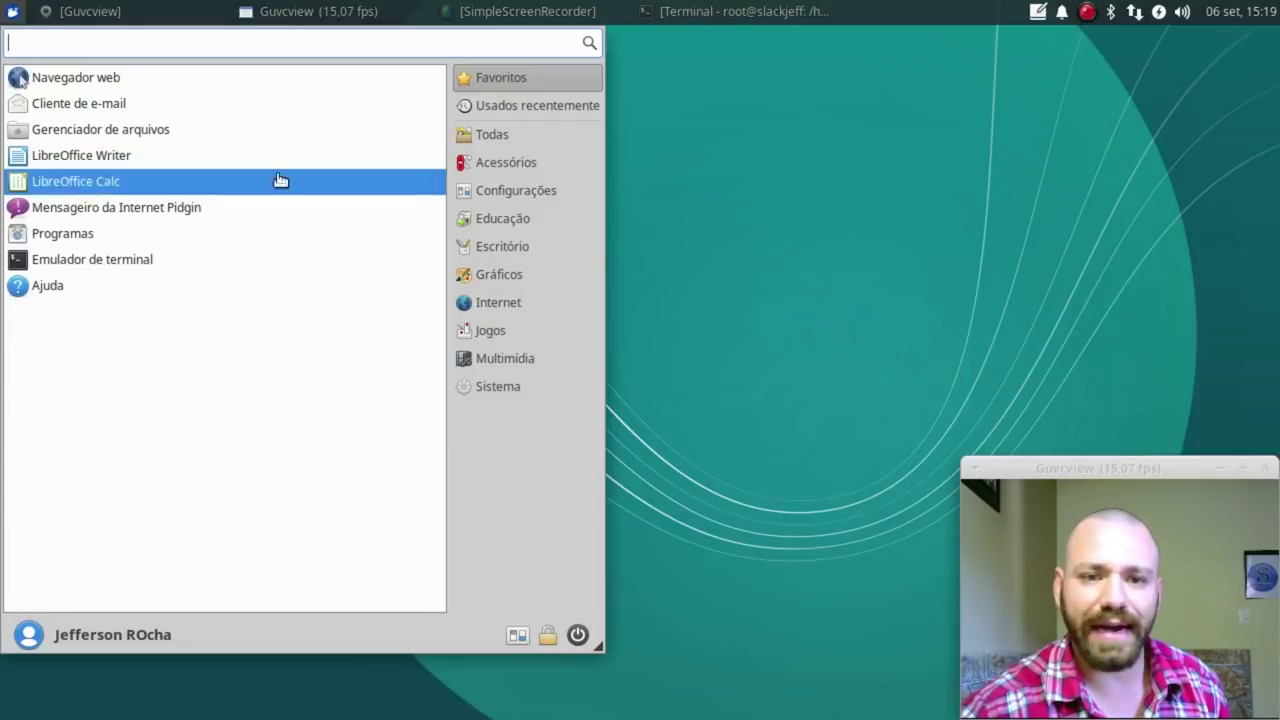
left_click(531, 245)
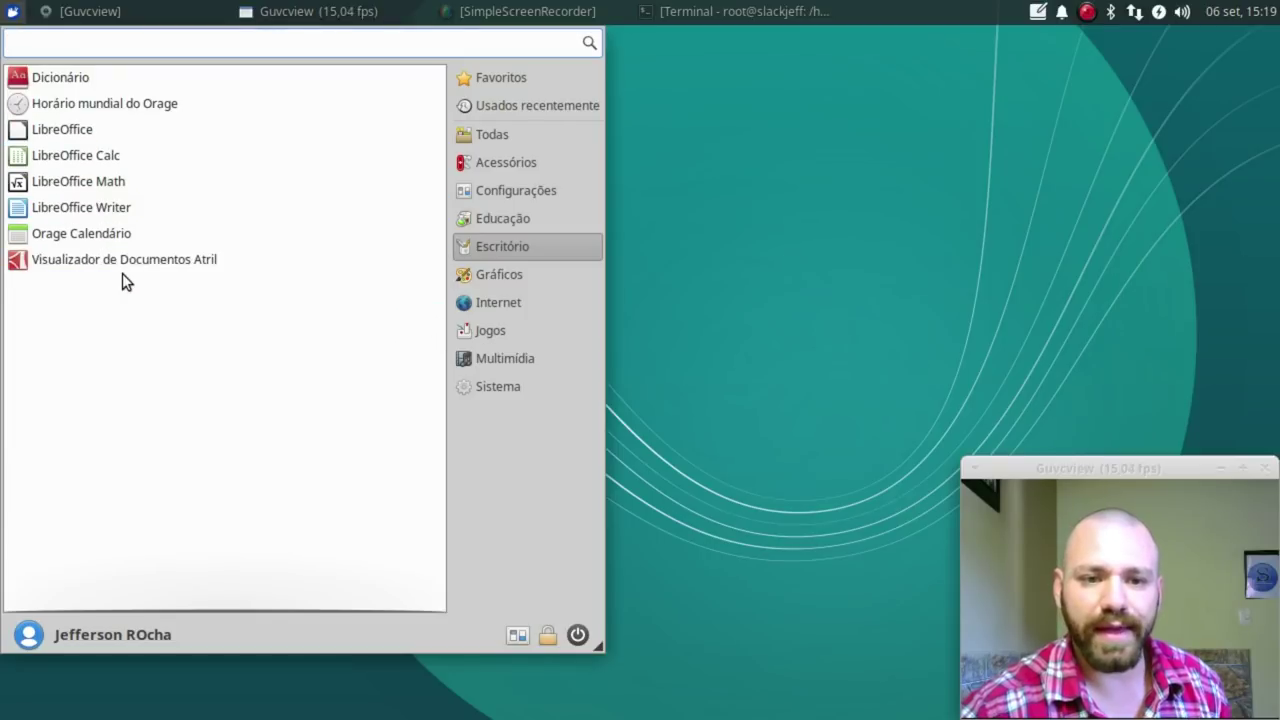
left_click(179, 267)
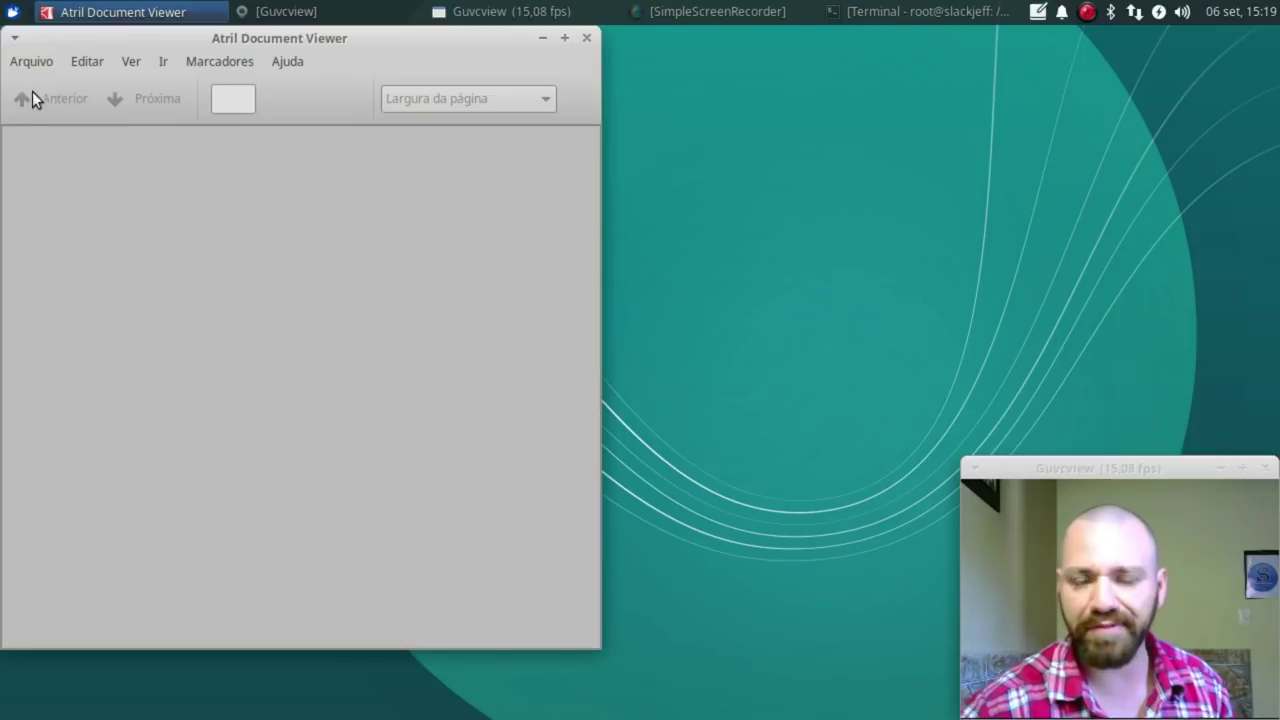
- View Atril's Sobre information twice, dismissing it each time, and close the document viewer
left_click(287, 61)
left_click(435, 60)
left_click(267, 69)
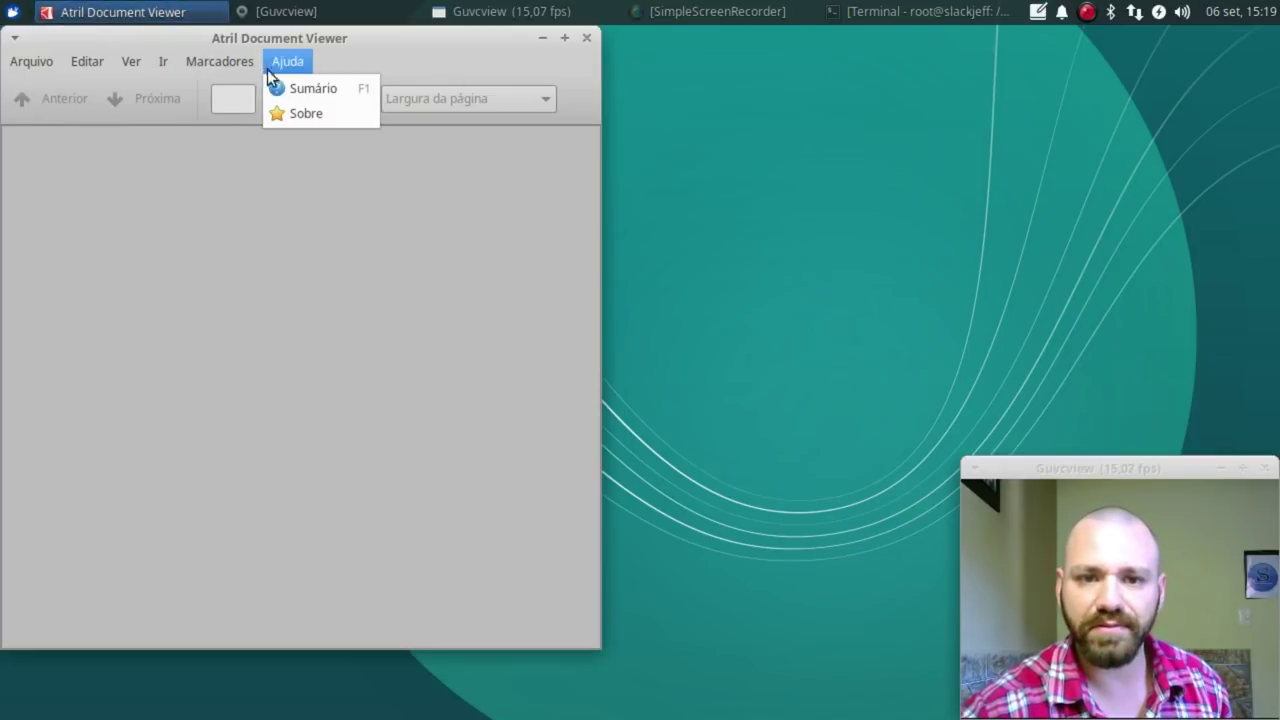
left_click(290, 113)
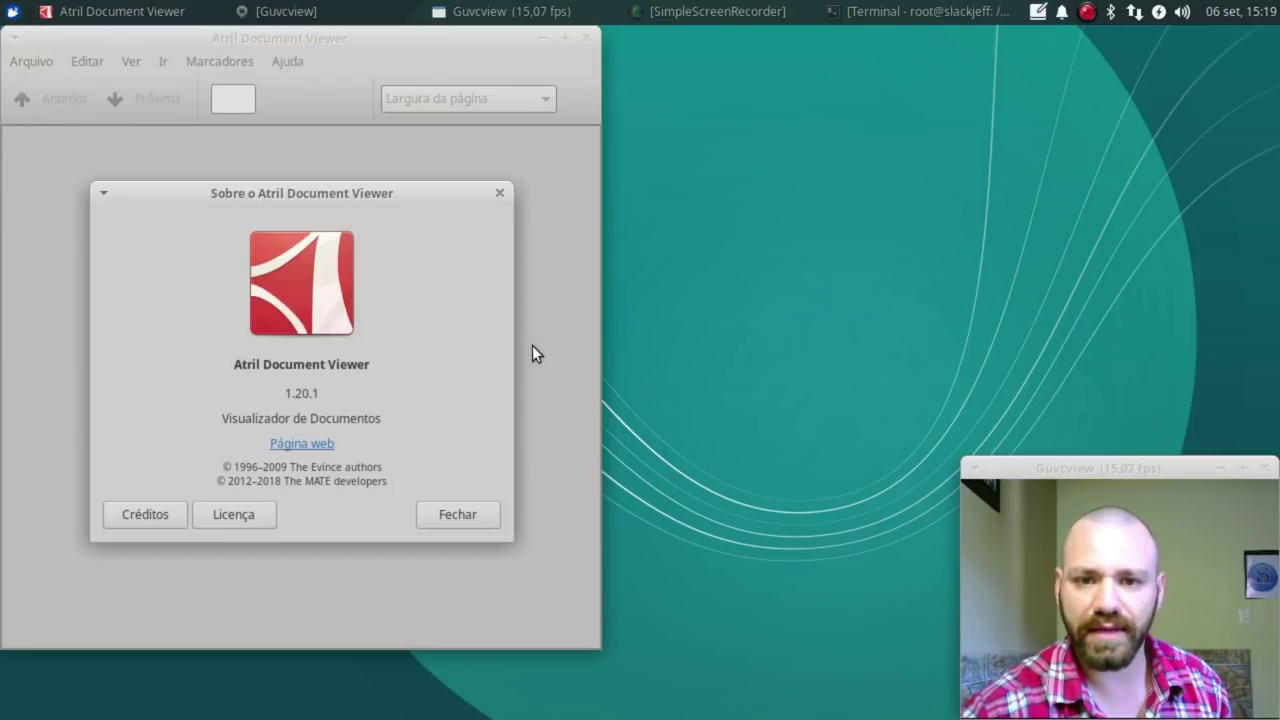
left_click(457, 514)
left_click(287, 61)
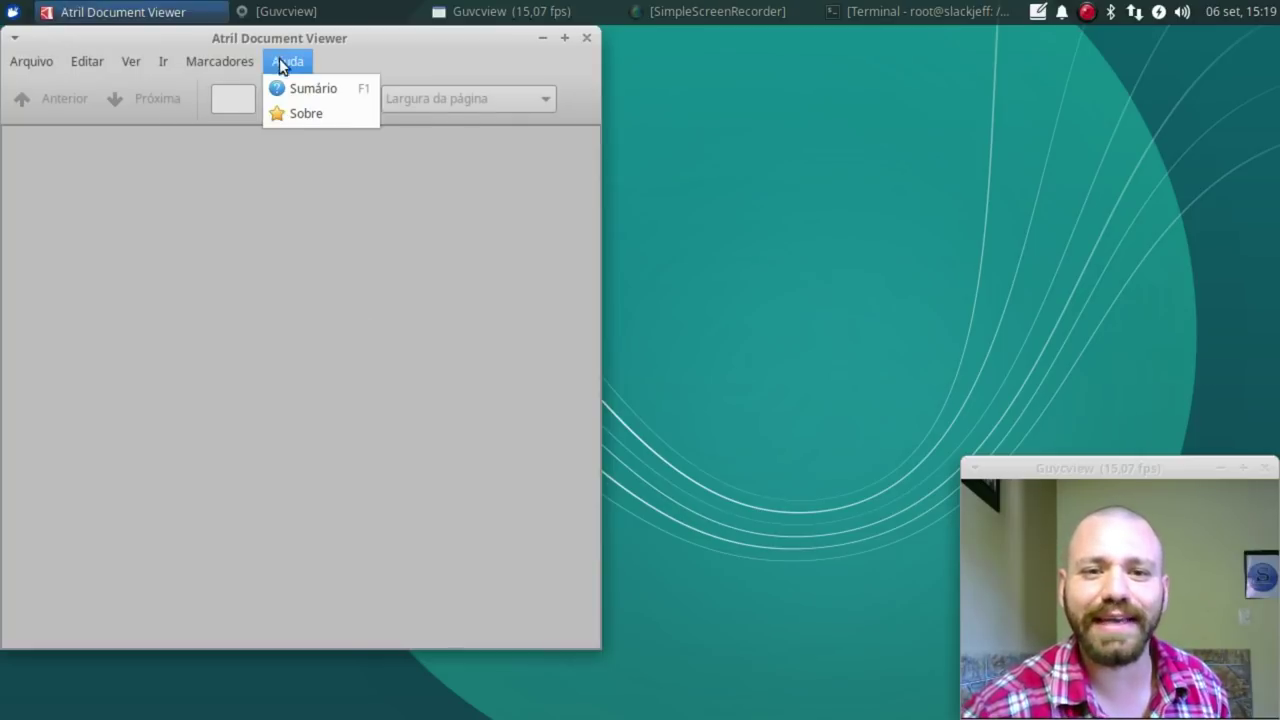
left_click(294, 114)
left_click(457, 514)
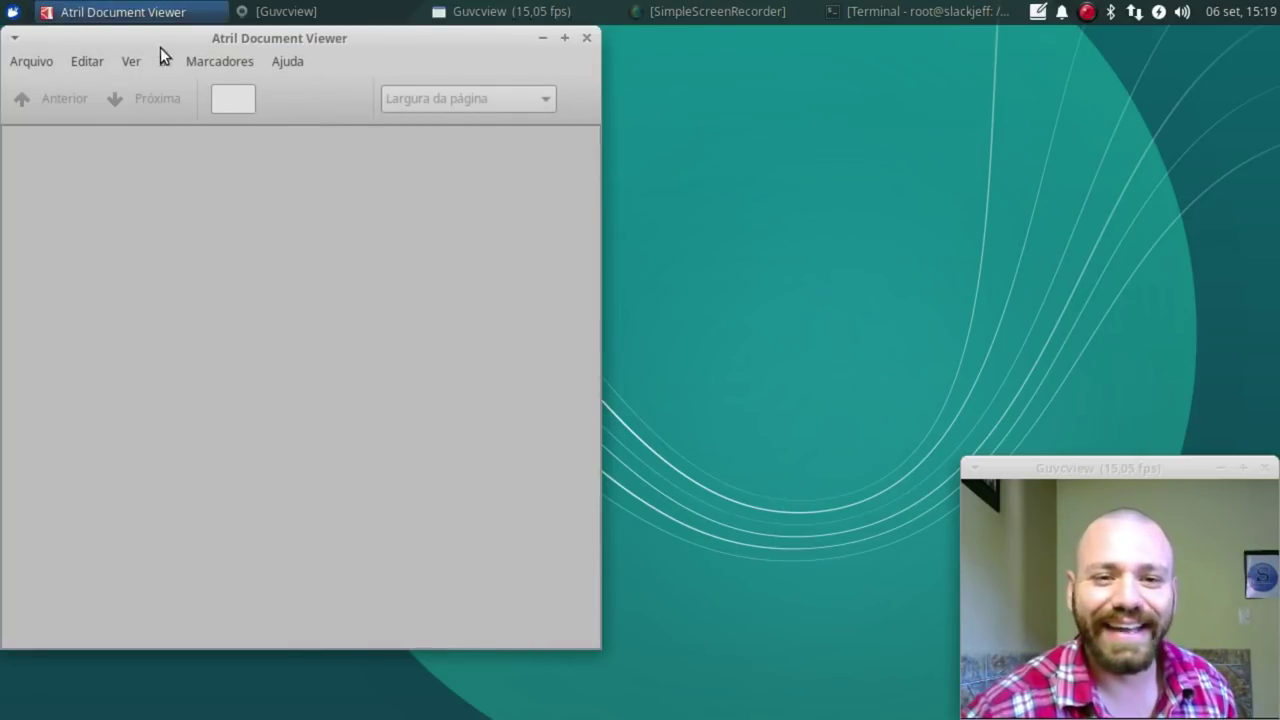
left_click_drag(160, 47, 389, 95)
key("ctrl+w")
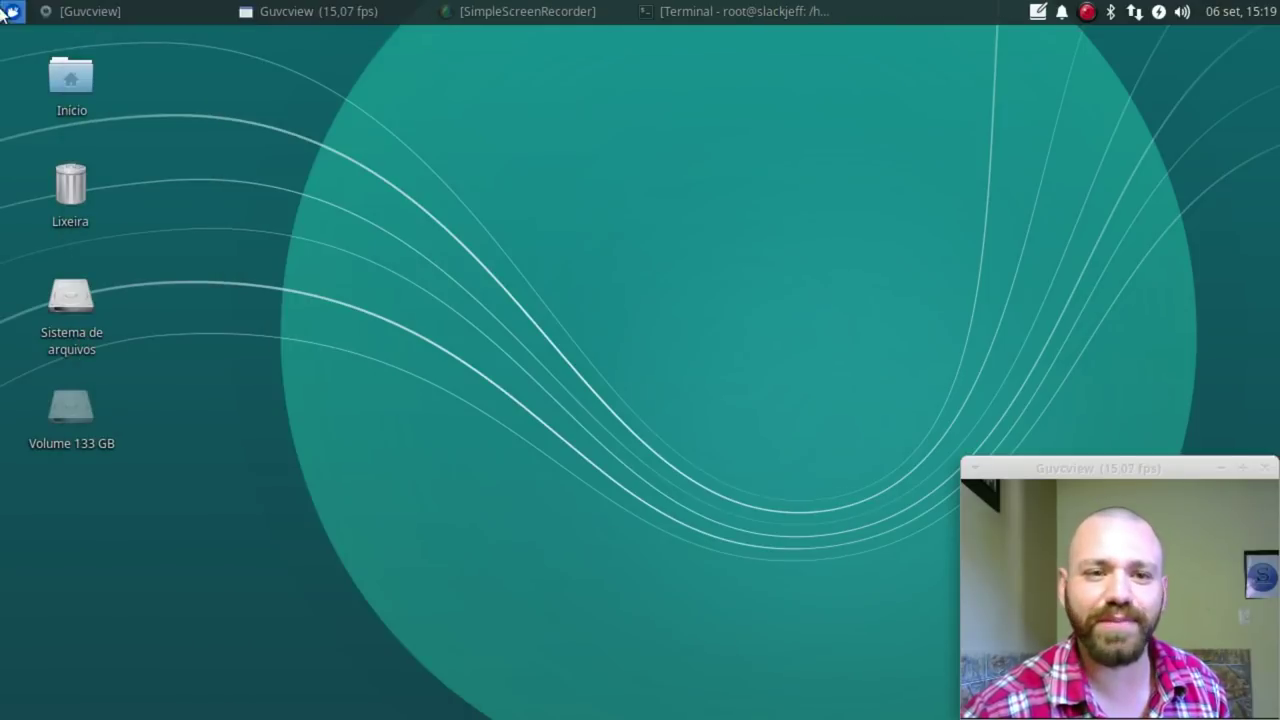
- Show the Escritório and Gráficos categories of the applications menu and open Visualizador de imagens Ristretto
left_click(12, 12)
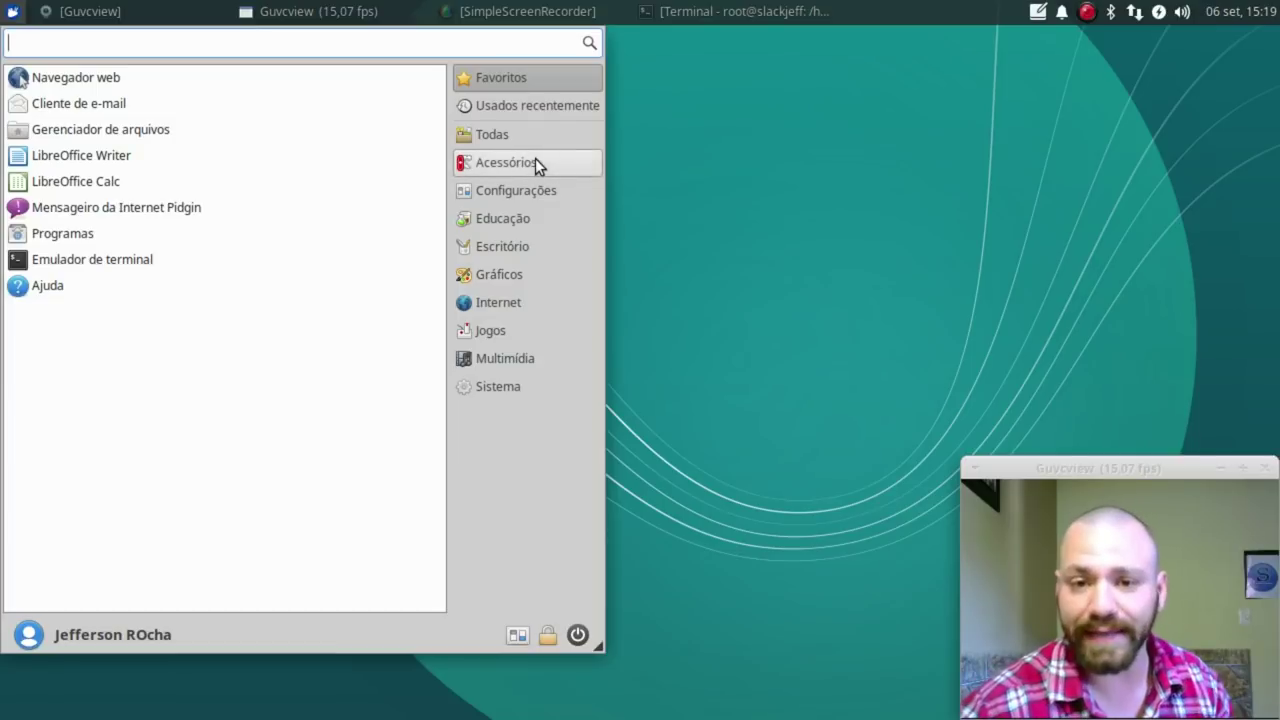
left_click(511, 250)
left_click(511, 280)
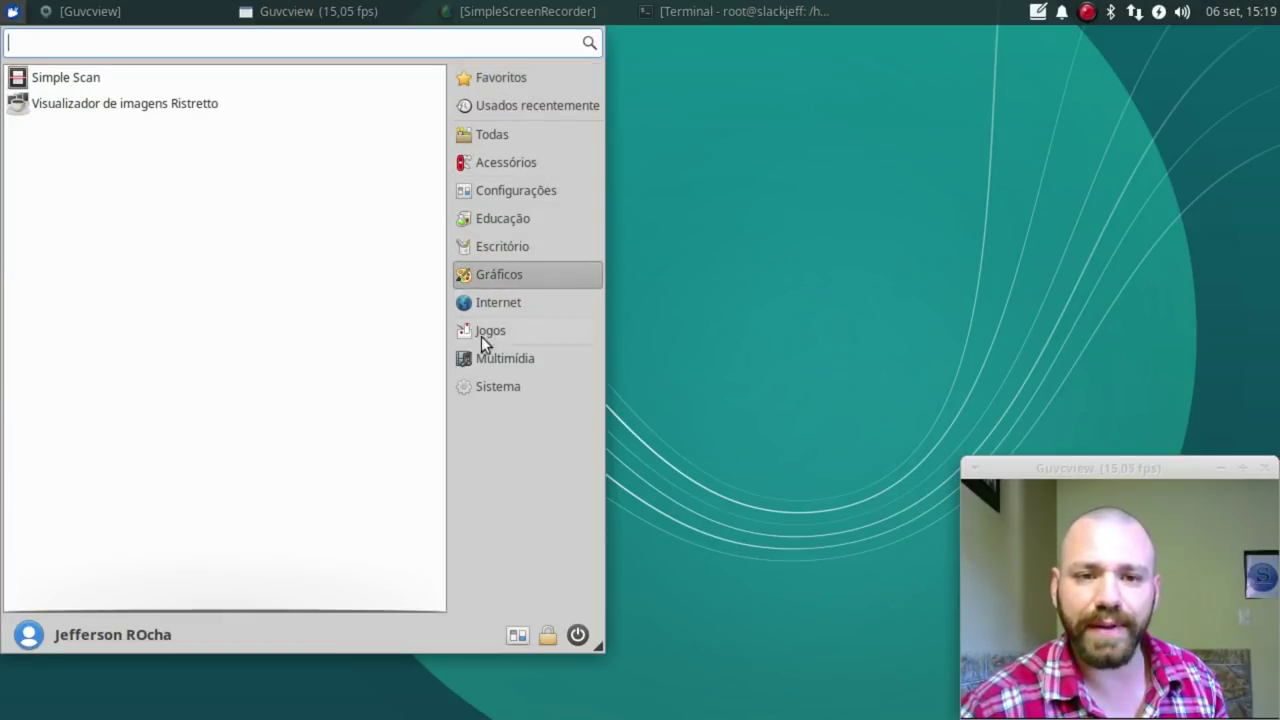
left_click(222, 104)
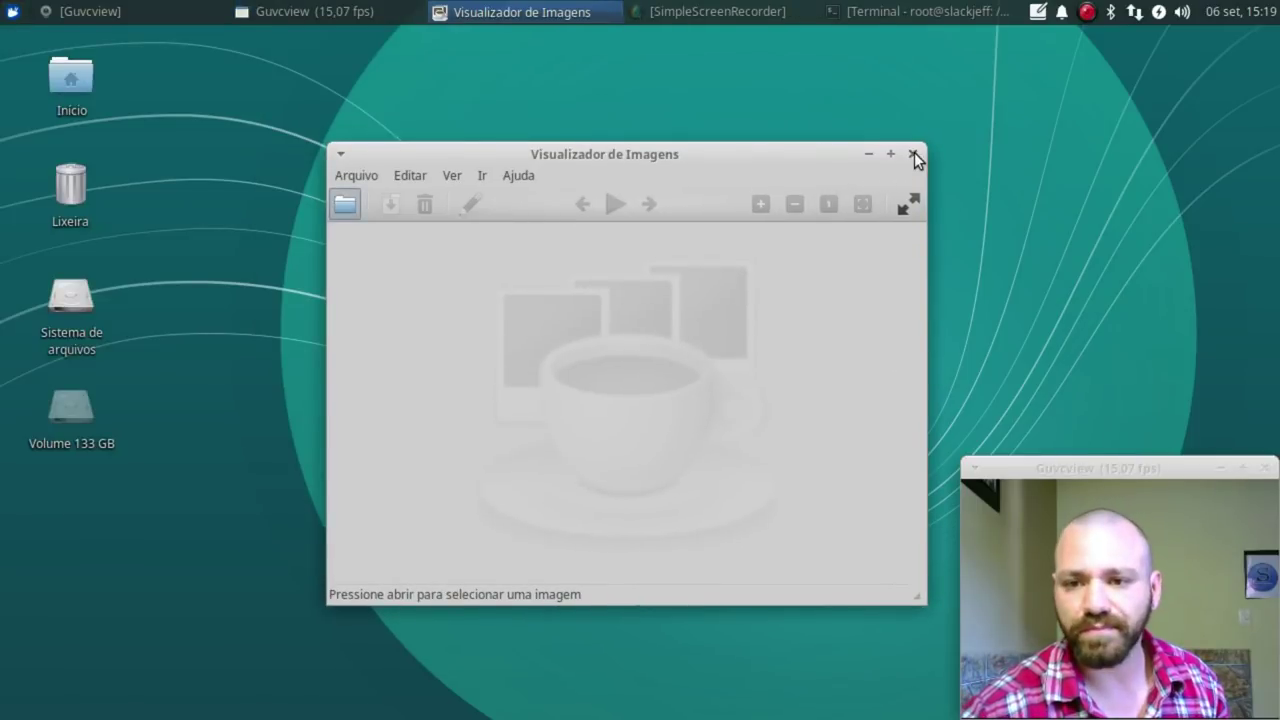
- Close the image viewer and show the Internet category of the applications menu
left_click(913, 154)
left_click(12, 11)
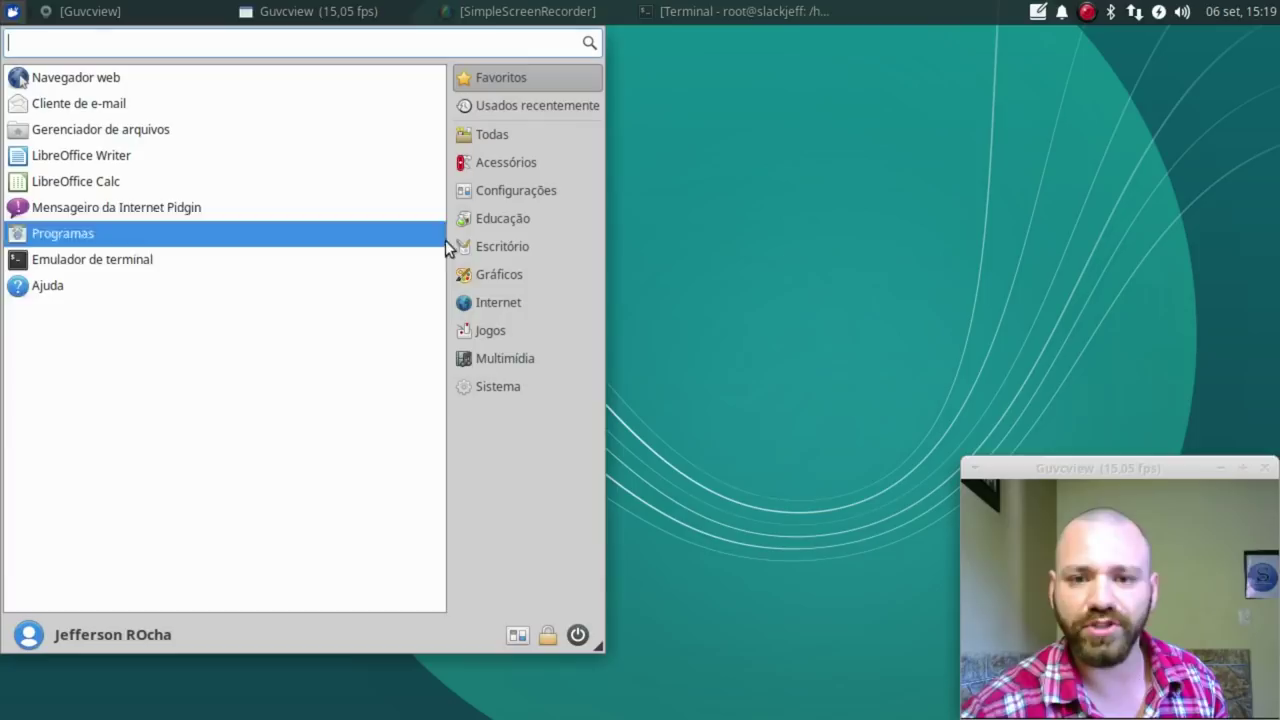
left_click(525, 302)
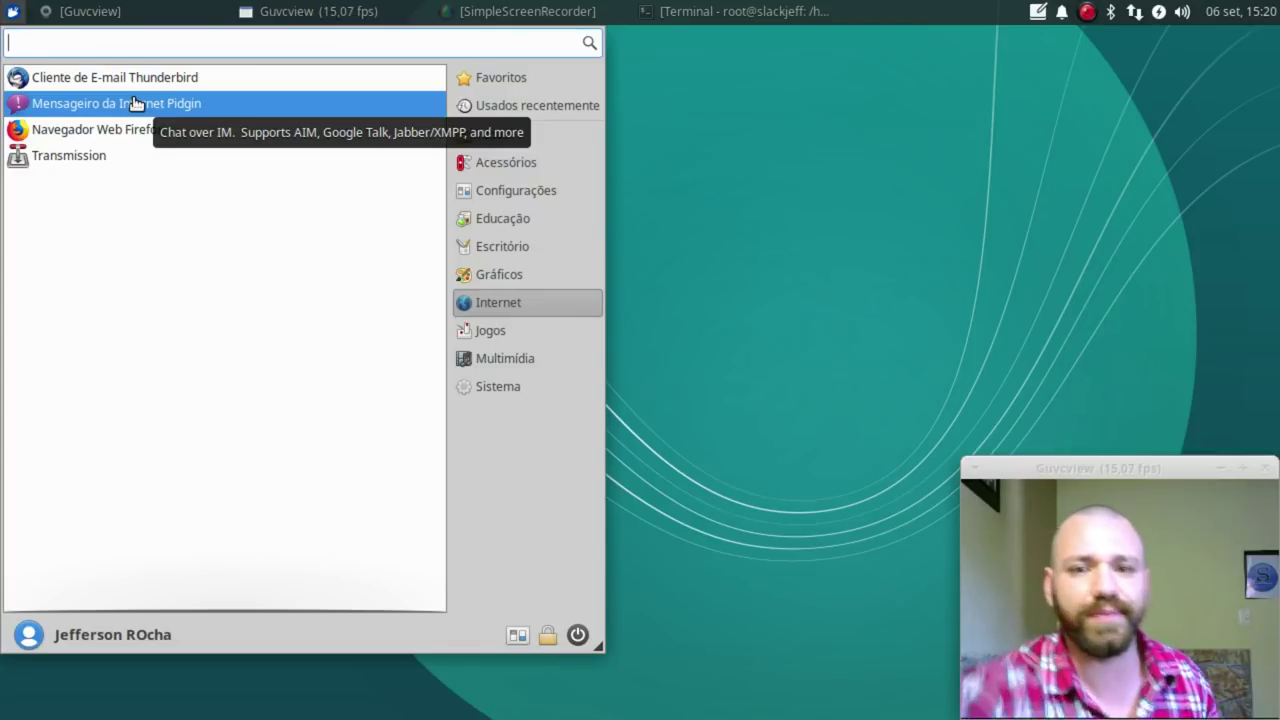
- Open Mensageiro da Internet Pidgin from the Internet category and dismiss the applications menu
key("Escape")
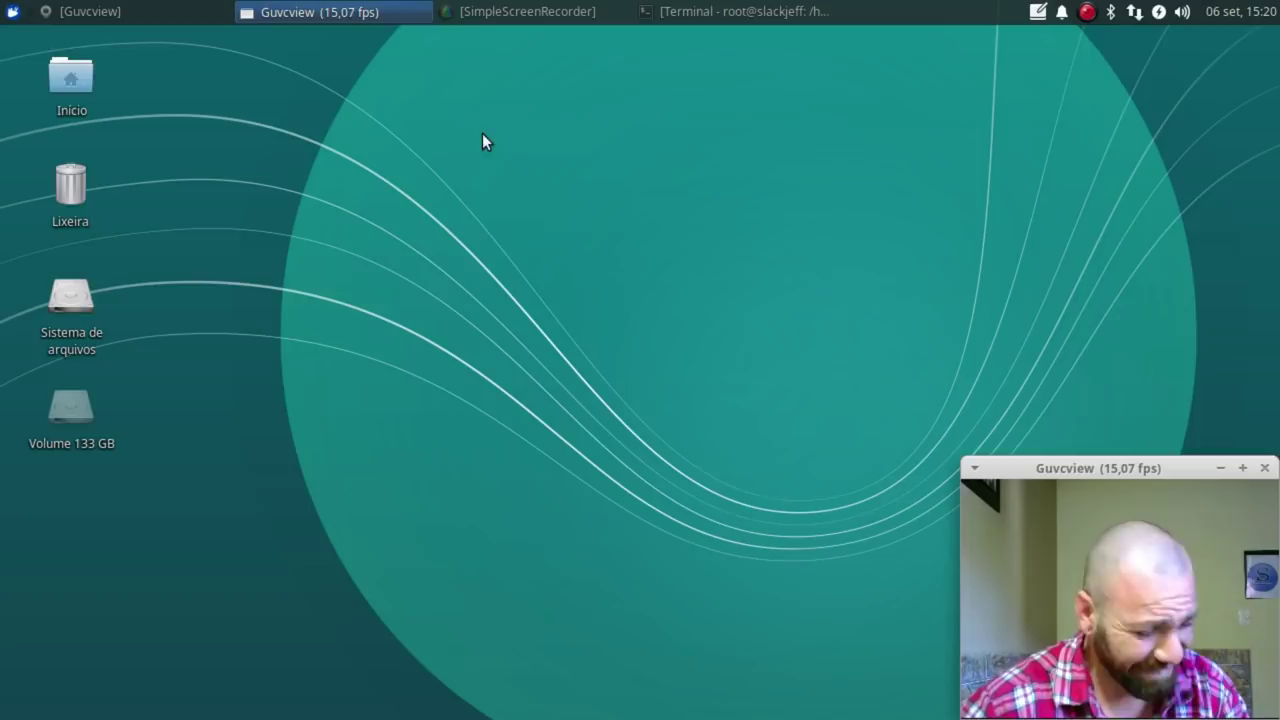
key("super")
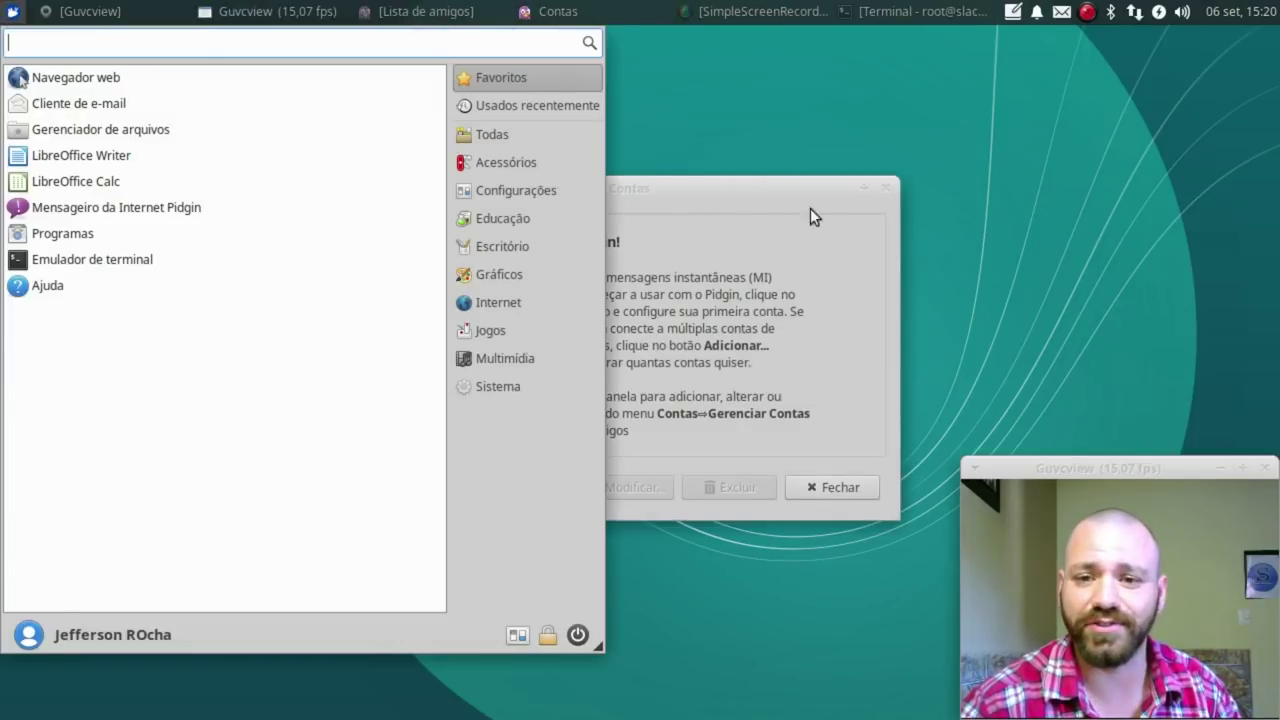
key("Escape")
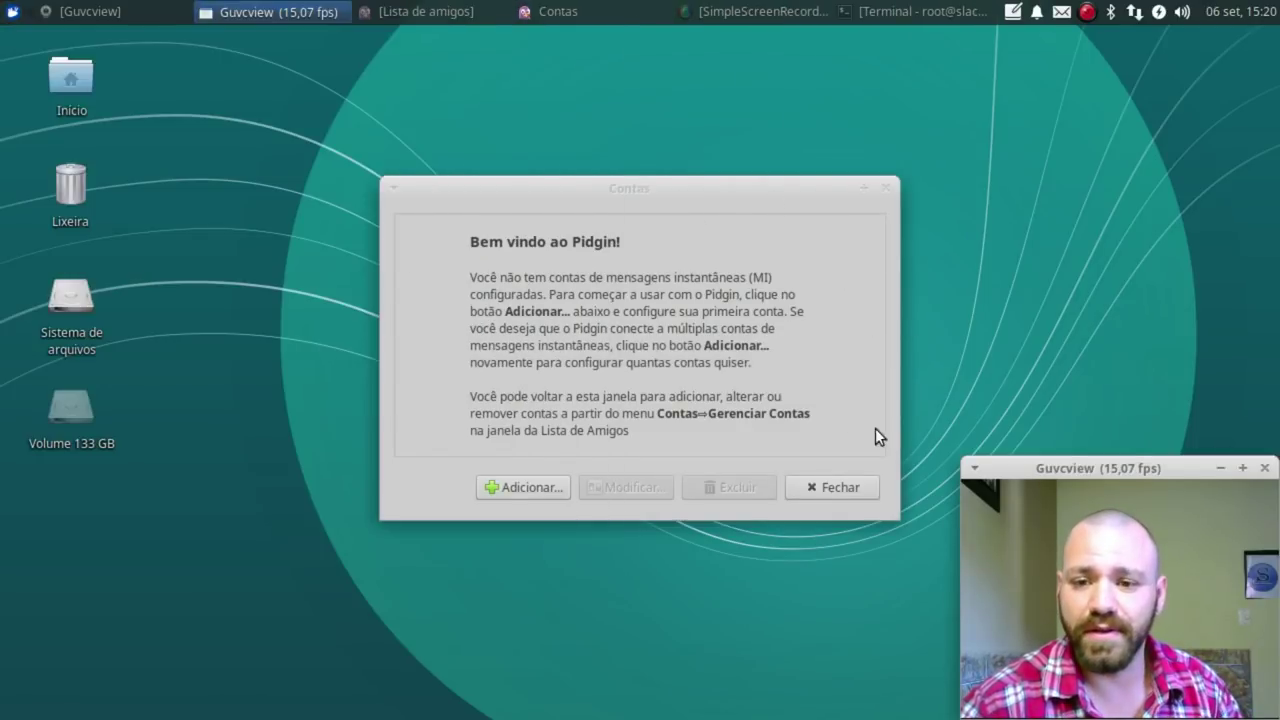
- Start adding a new Pidgin account, look through the available protocols and select IRC
left_click(507, 487)
left_click(639, 228)
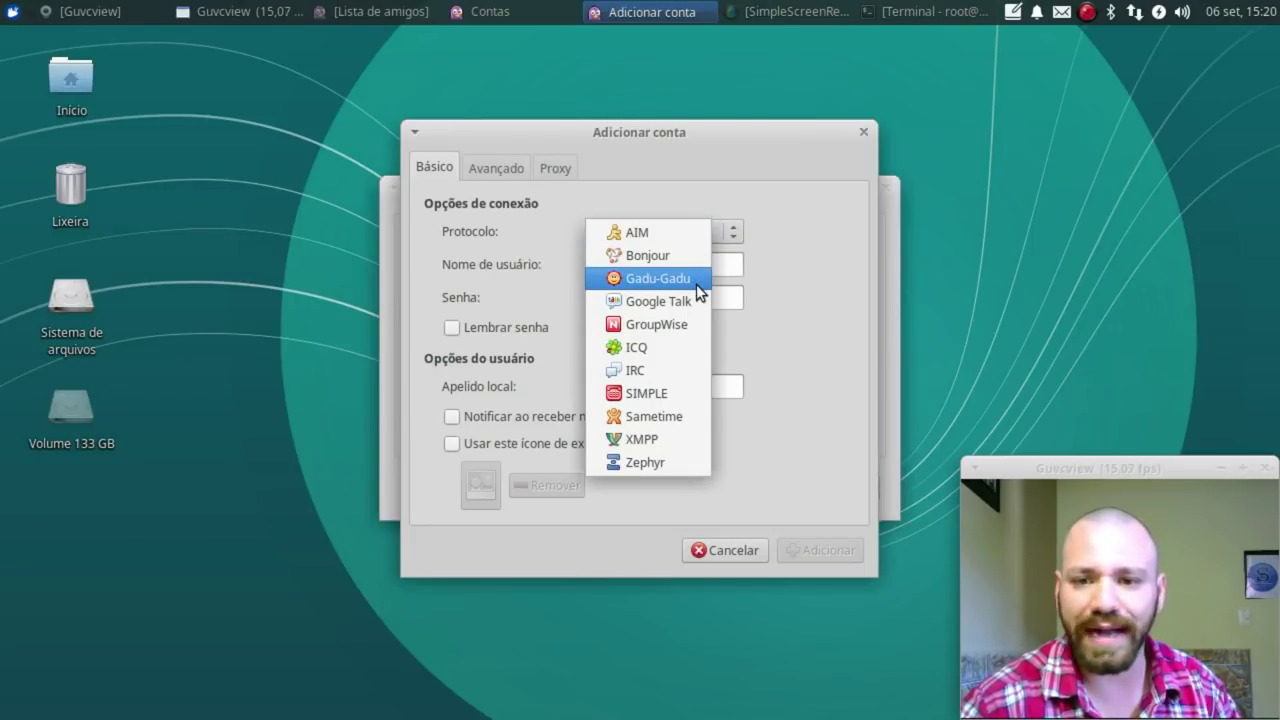
left_click(664, 347)
left_click(667, 230)
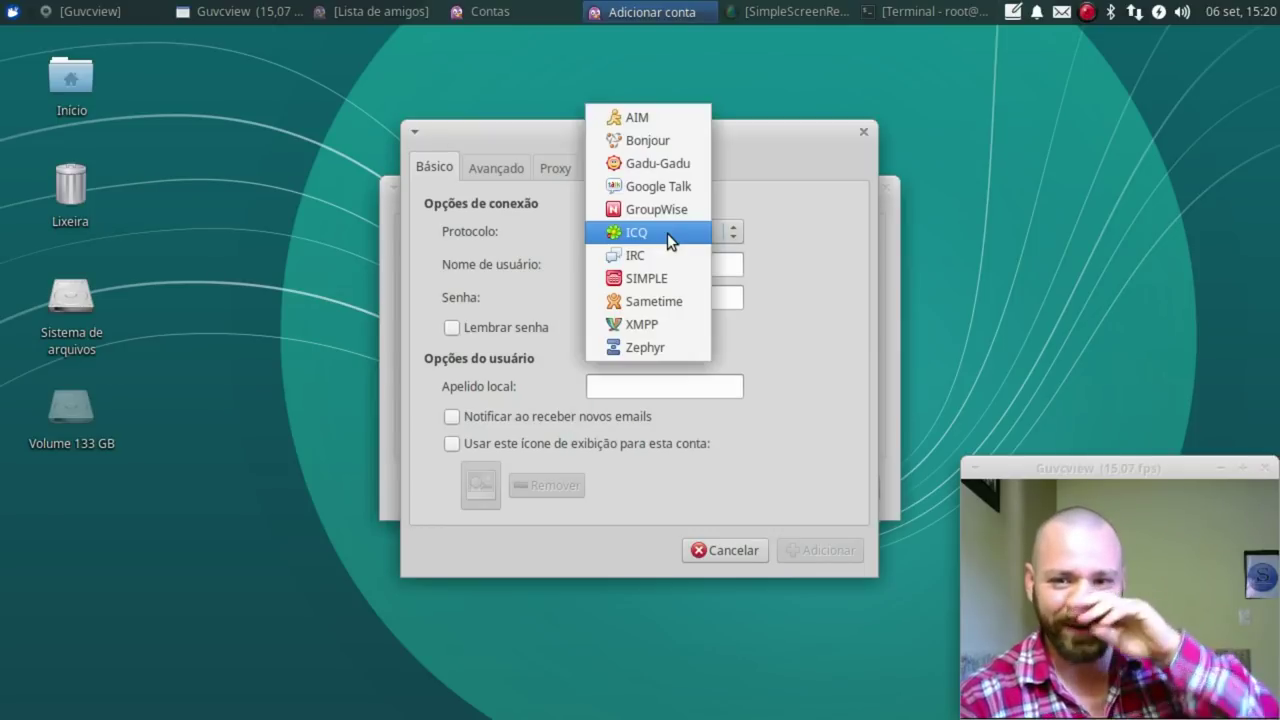
left_click(661, 258)
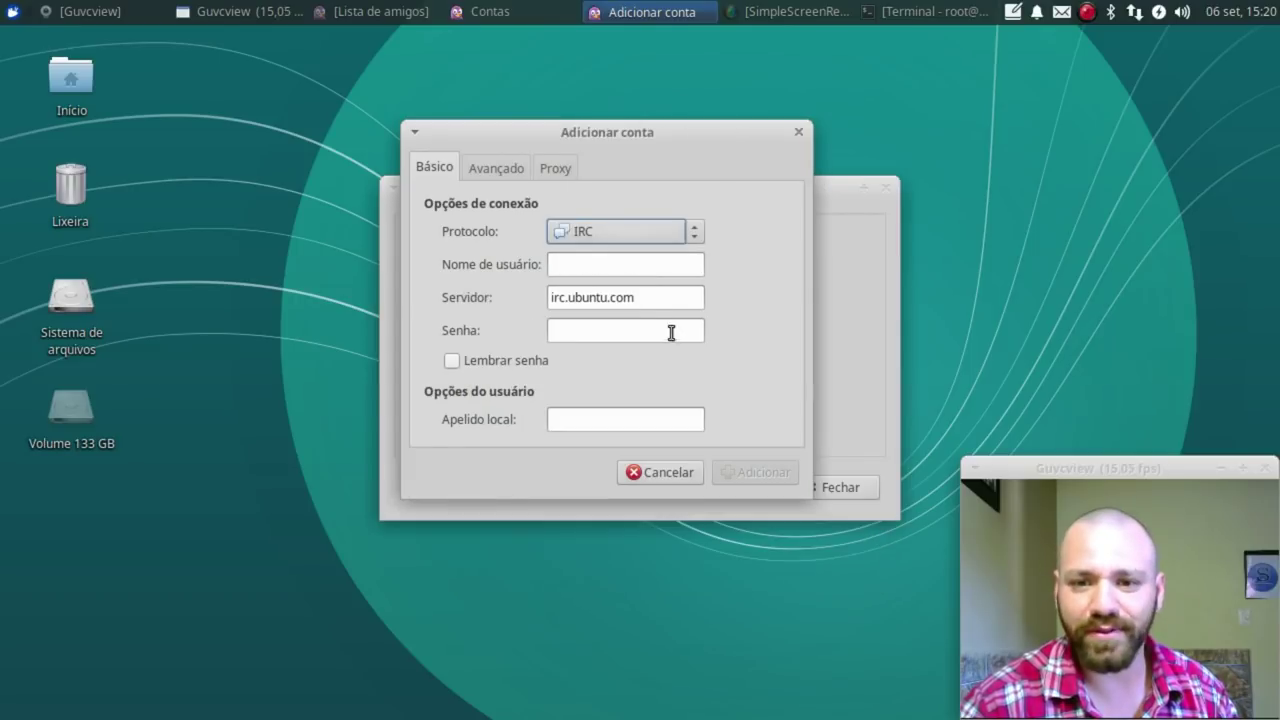
- Fill in the account's username, set the server to irc.freenode.org and add the account
left_click(627, 262)
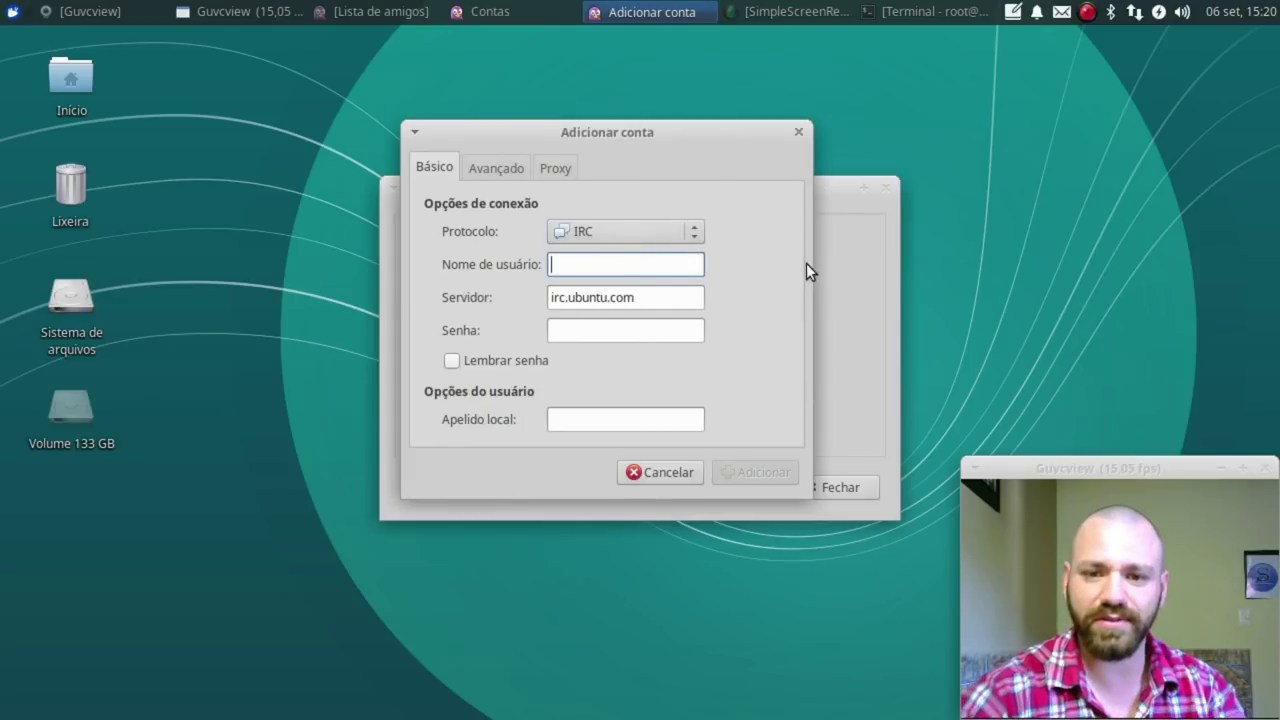
left_click_drag(613, 297, 634, 297)
double_click(613, 329)
left_click(588, 260)
type("slackjeff")
key("Tab")
type("irc.freenode.org")
key("Tab")
key("Return")
- Move the Lista de amigos window away from the screen corner and maximize the freenode-connect conversation window
left_click_drag(113, 39, 169, 103)
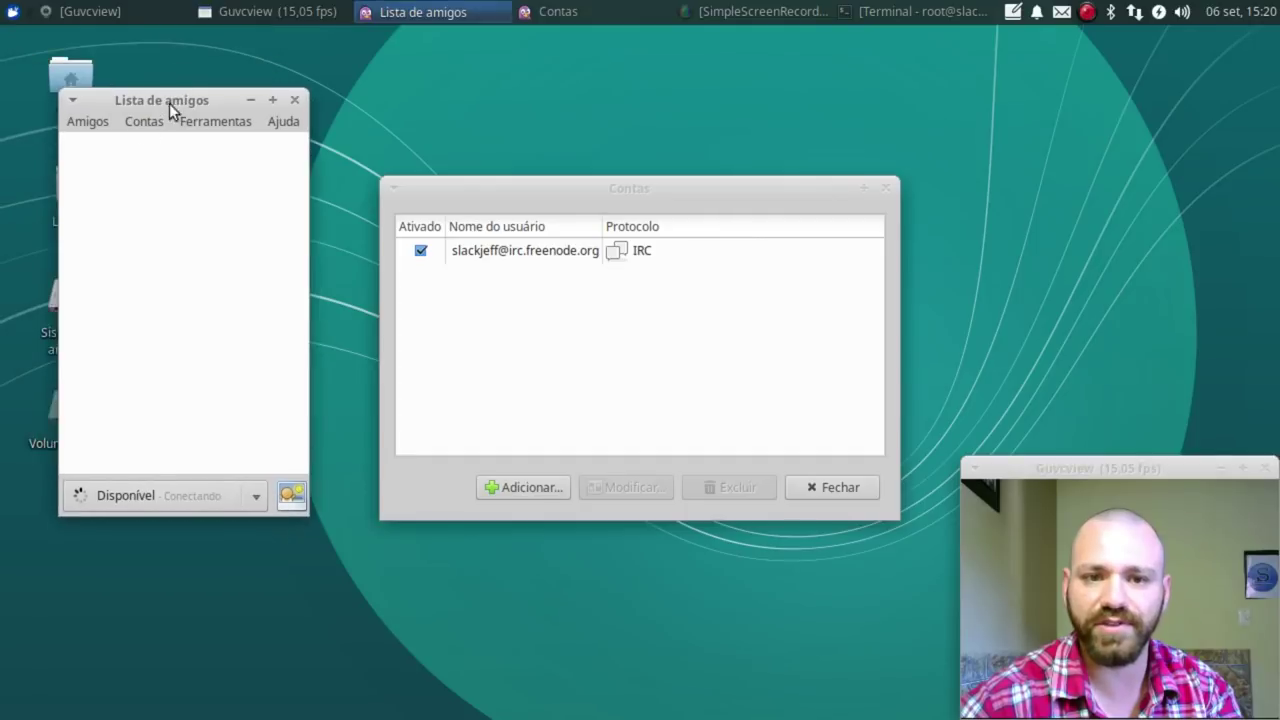
left_click(519, 249)
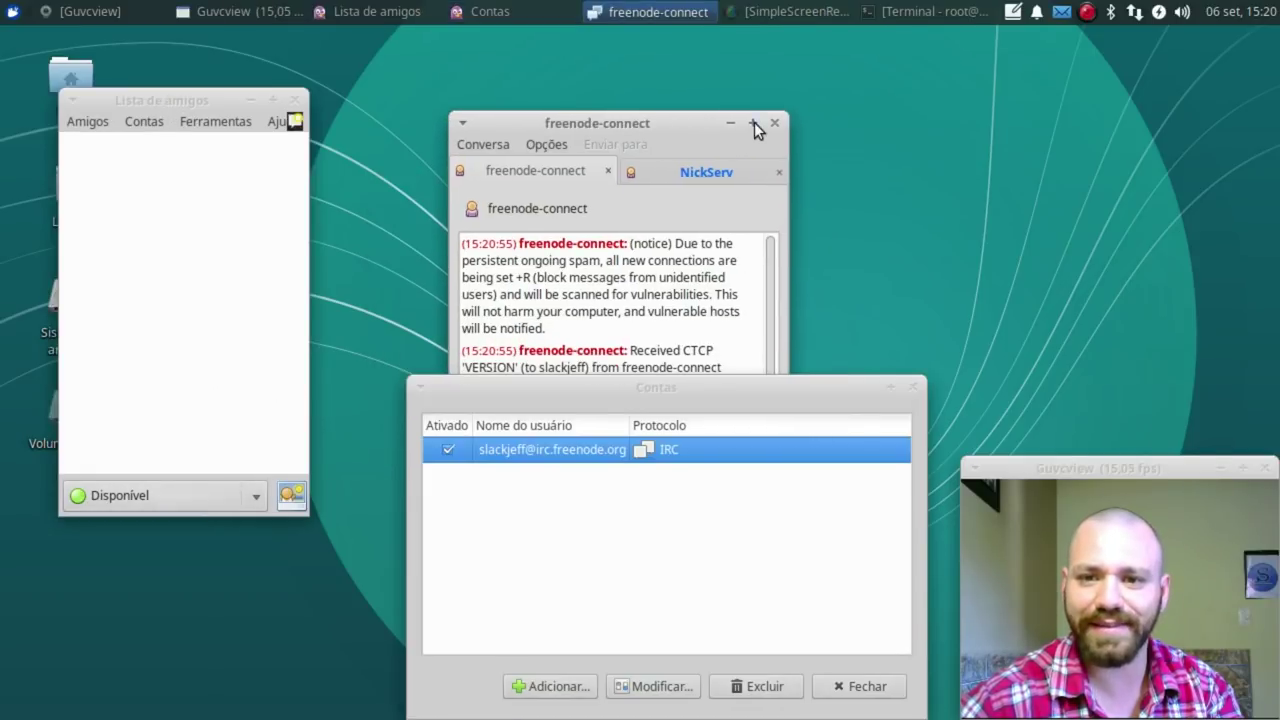
left_click(753, 123)
- Try to join the #bash channel from the freenode-connect conversation and dismiss the dialog
type("se")
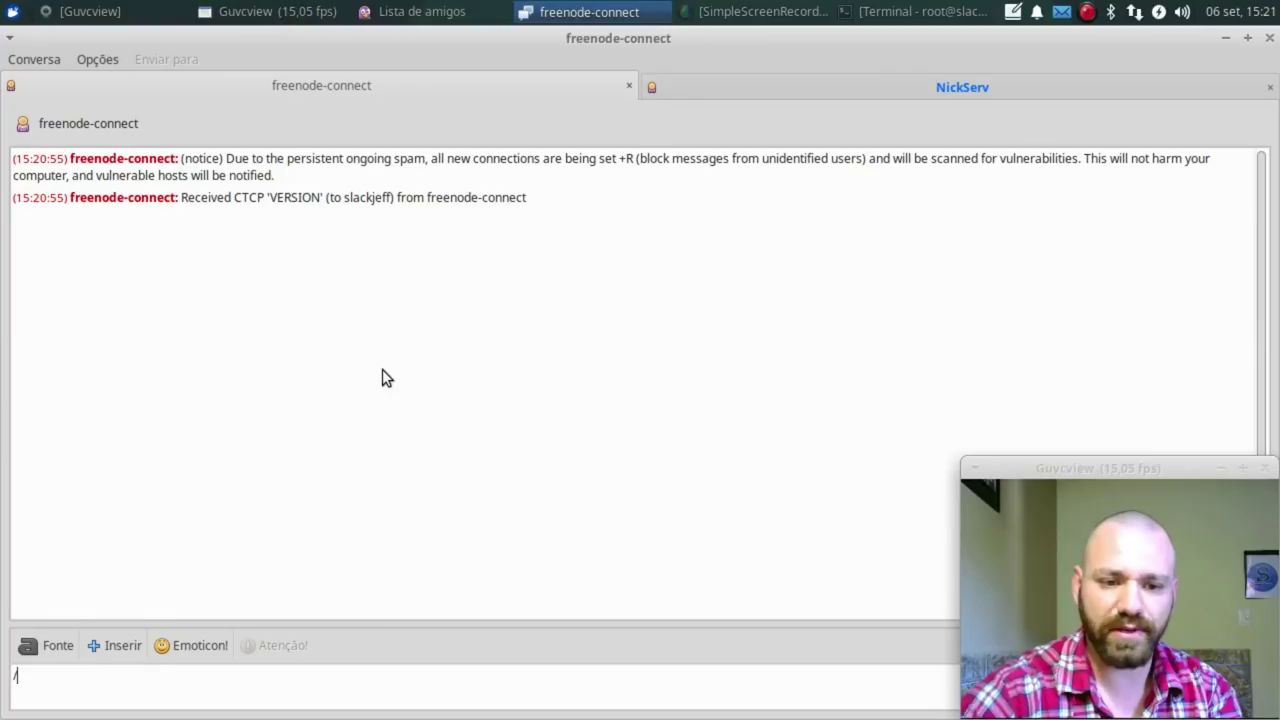
type("/j #bash")
key("Return")
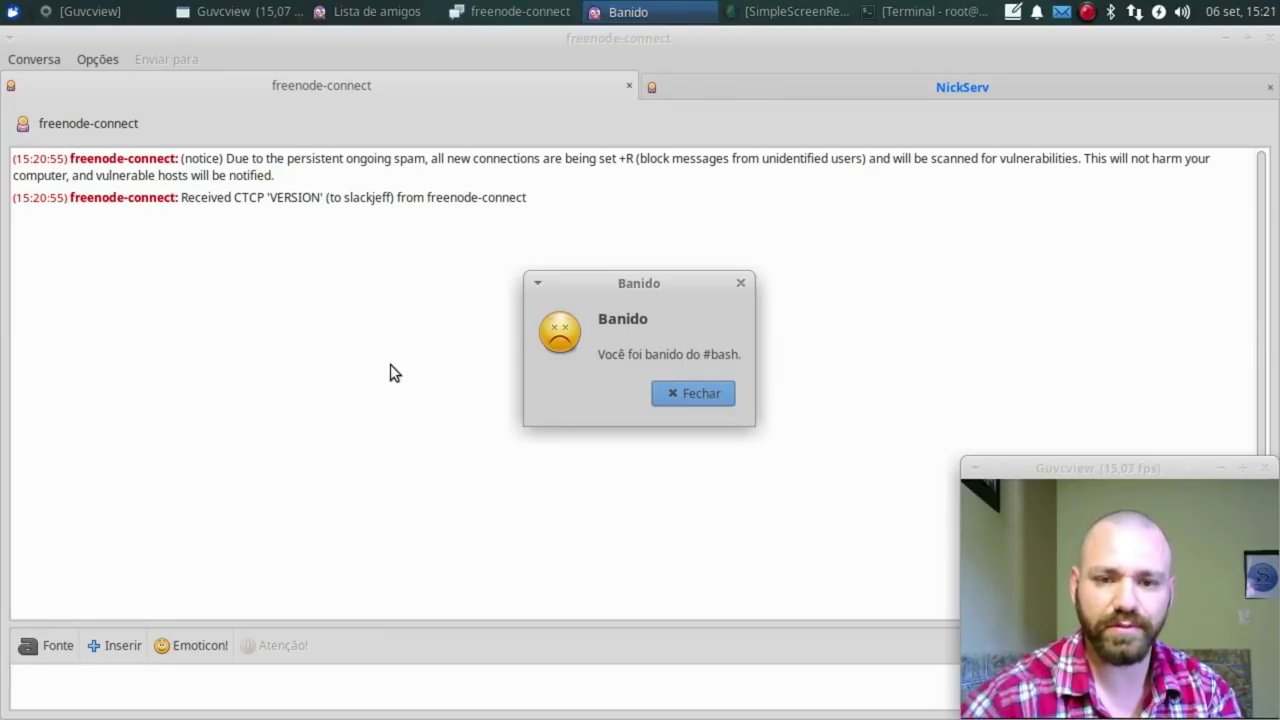
left_click(671, 396)
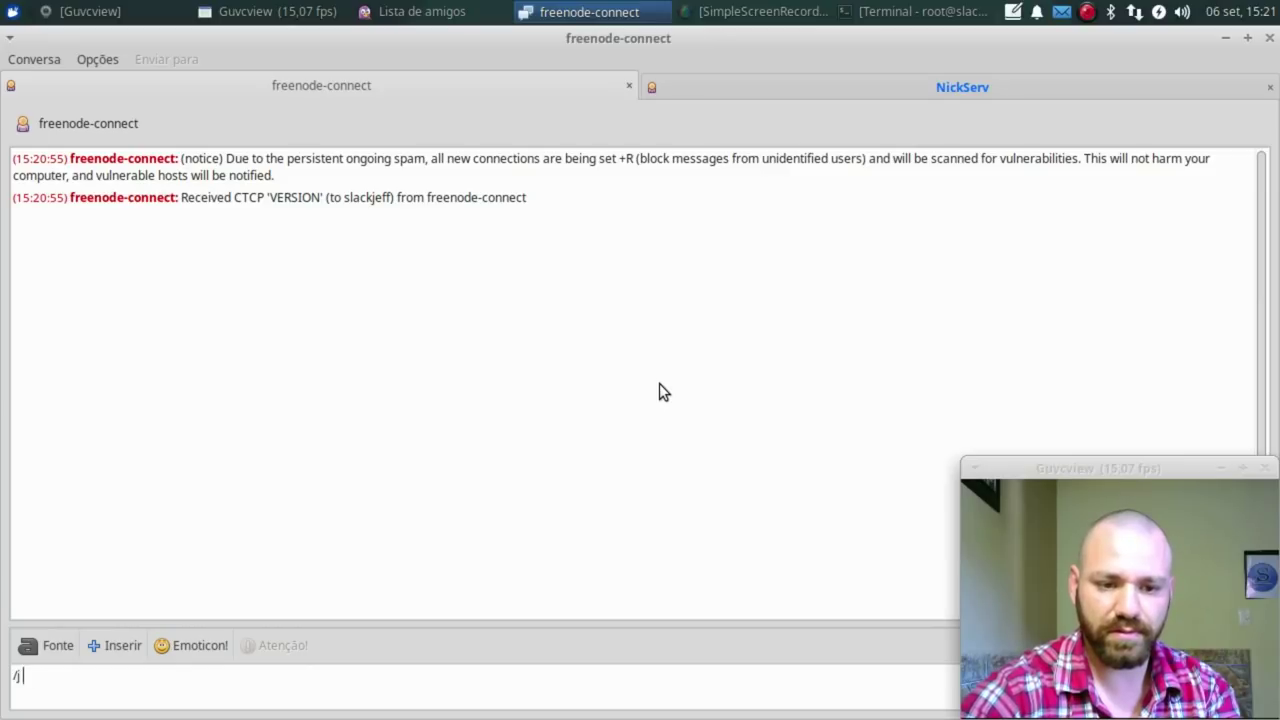
- Join the ##slackware channel and show its conversation
type("/j ##slackware")
key("Return")
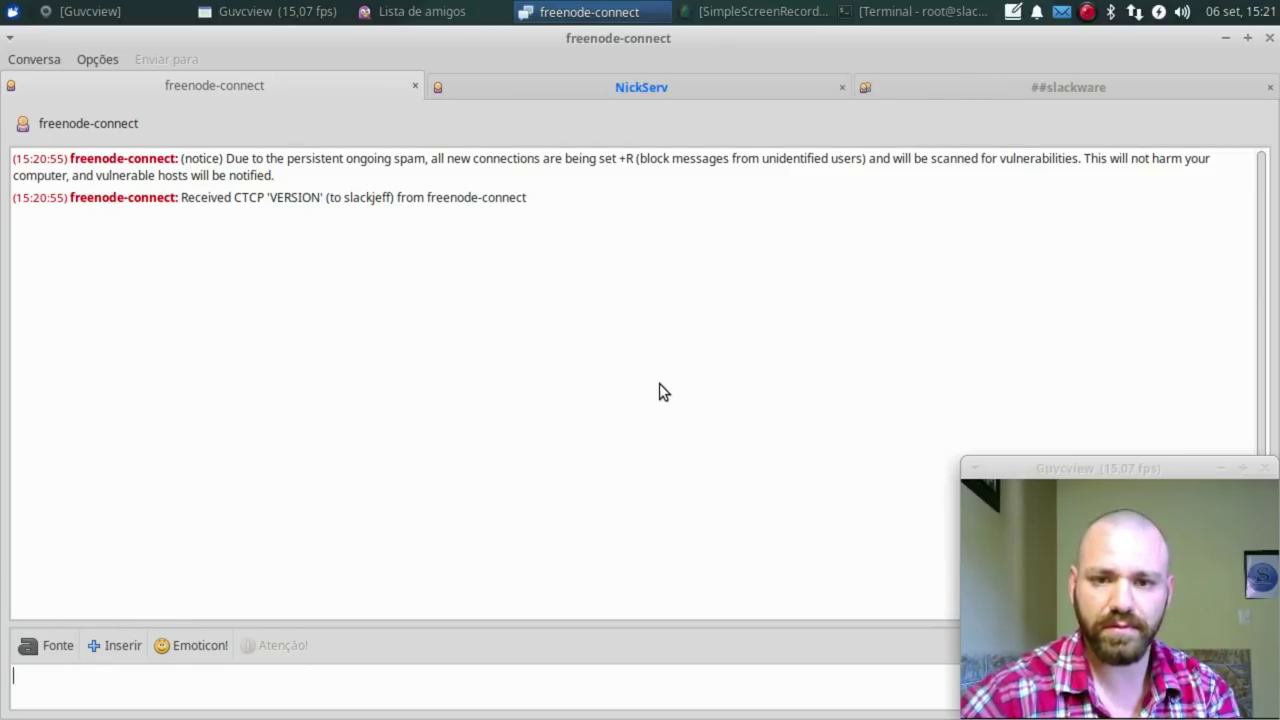
left_click(975, 82)
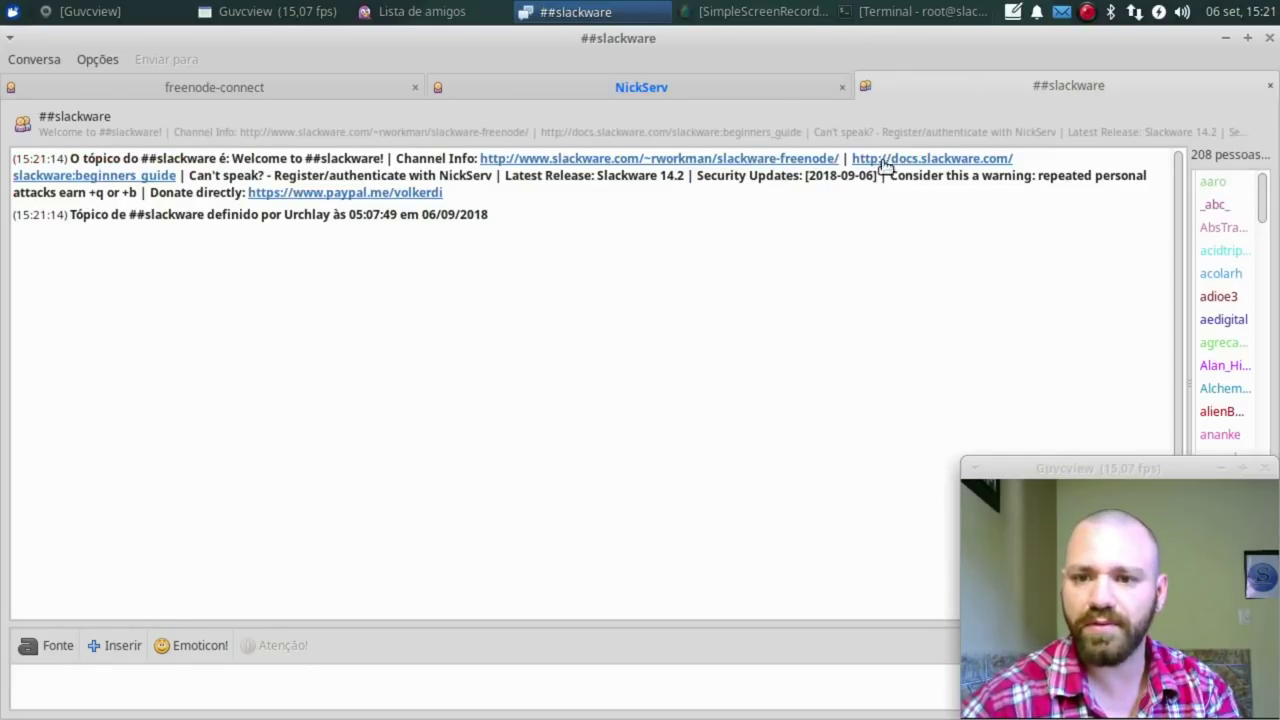
- View and close the NickServ conversation, and quit Pidgin
left_click(549, 85)
left_click(841, 86)
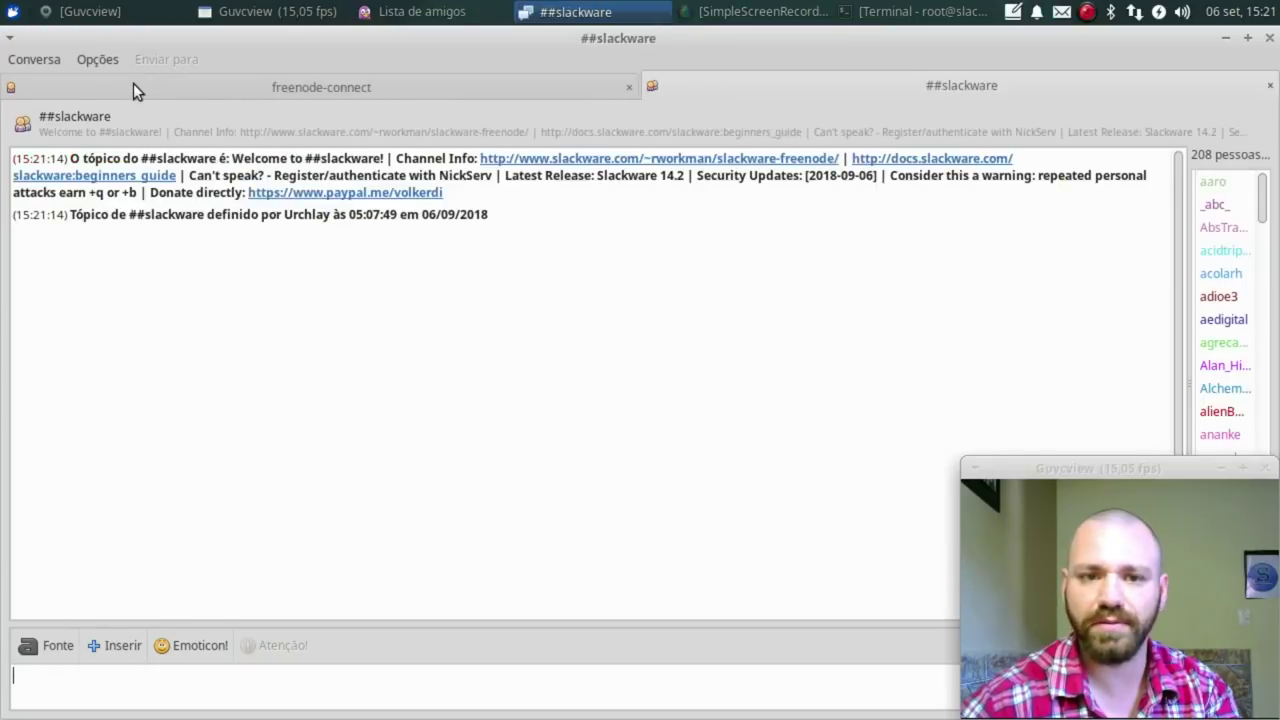
key("ctrl+q")
- Switch to the root terminal, clear it and run uname -a and lsb_release -a to check the kernel and distribution release
key("ctrl+l")
key("Return")
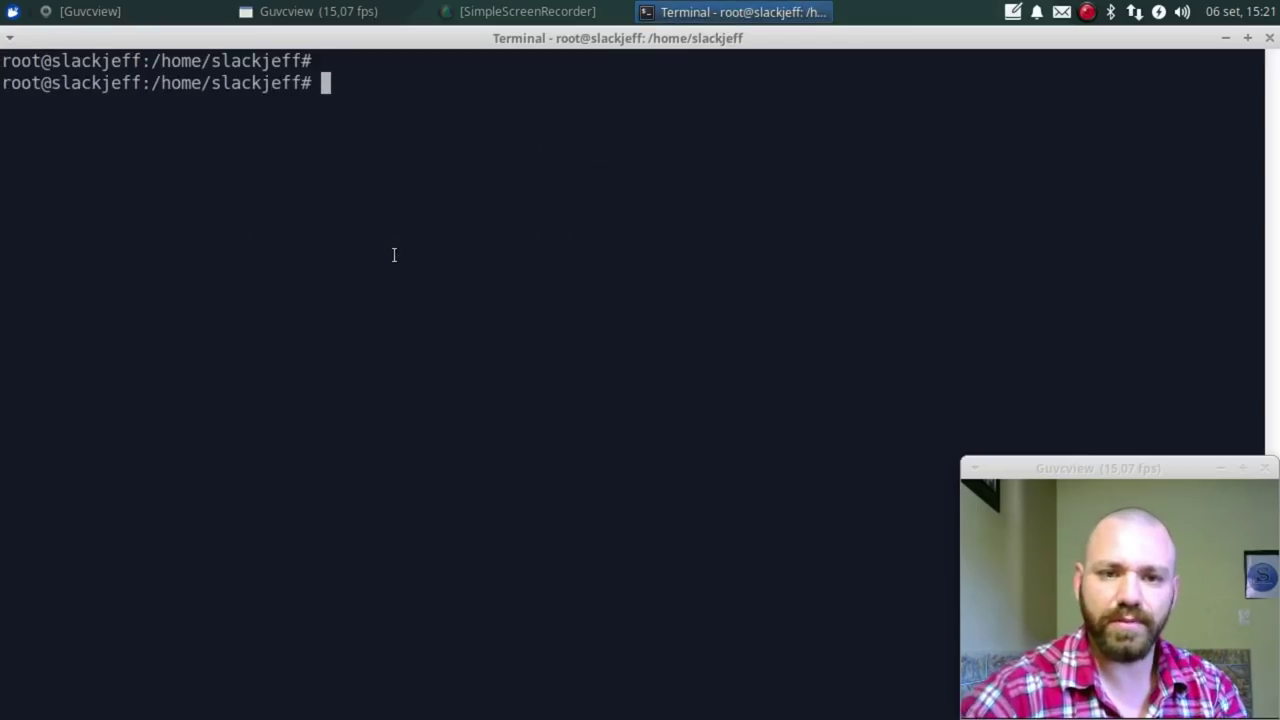
type("uname -a")
key("Return")
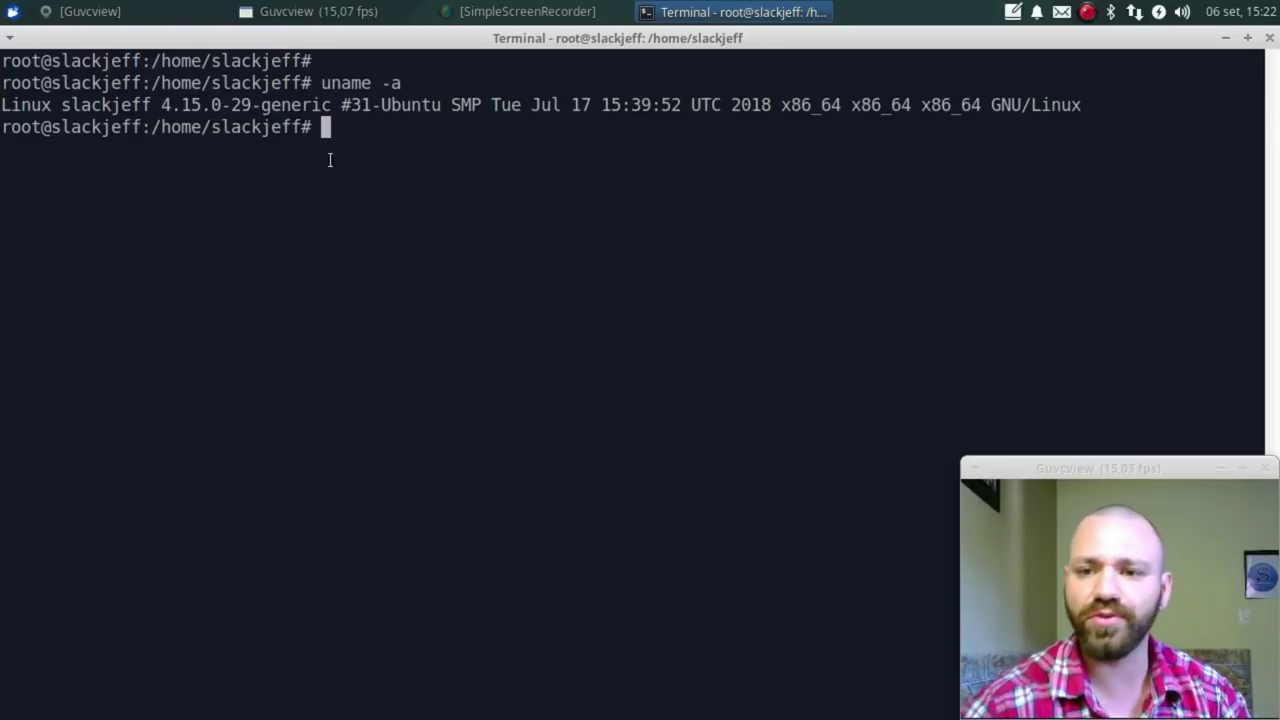
double_click(402, 115)
left_click(441, 110)
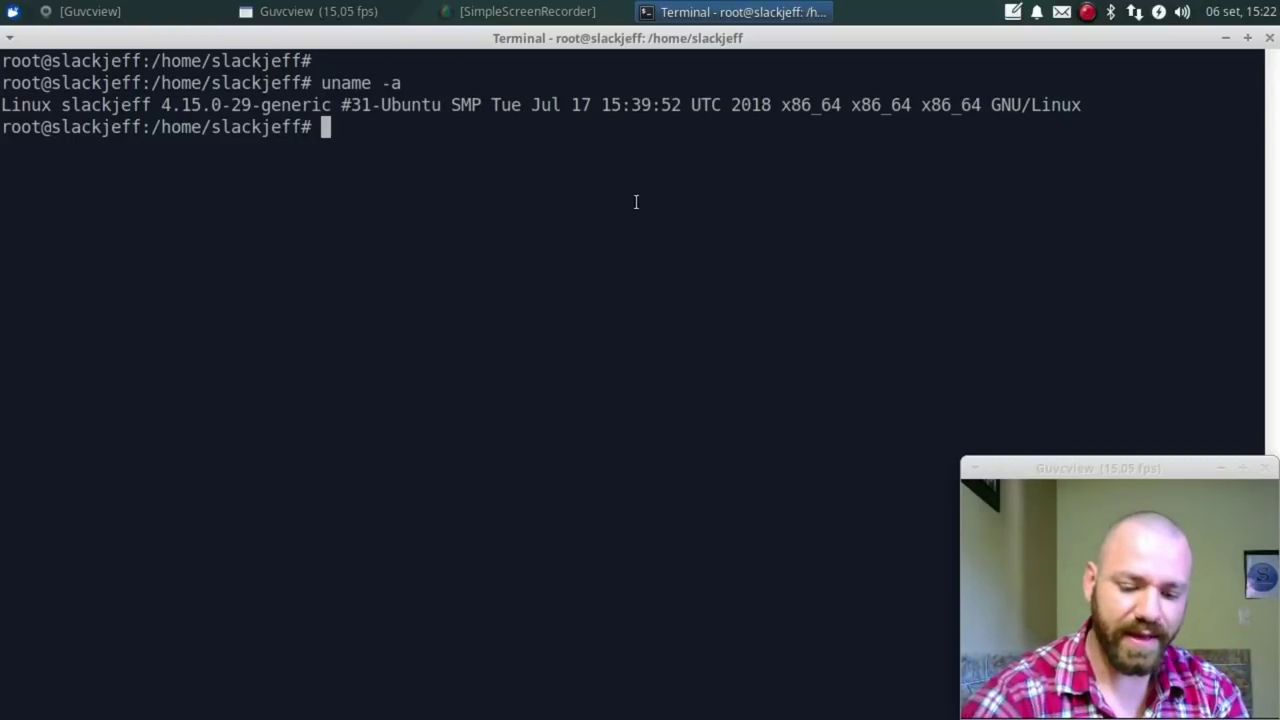
type("sb_")
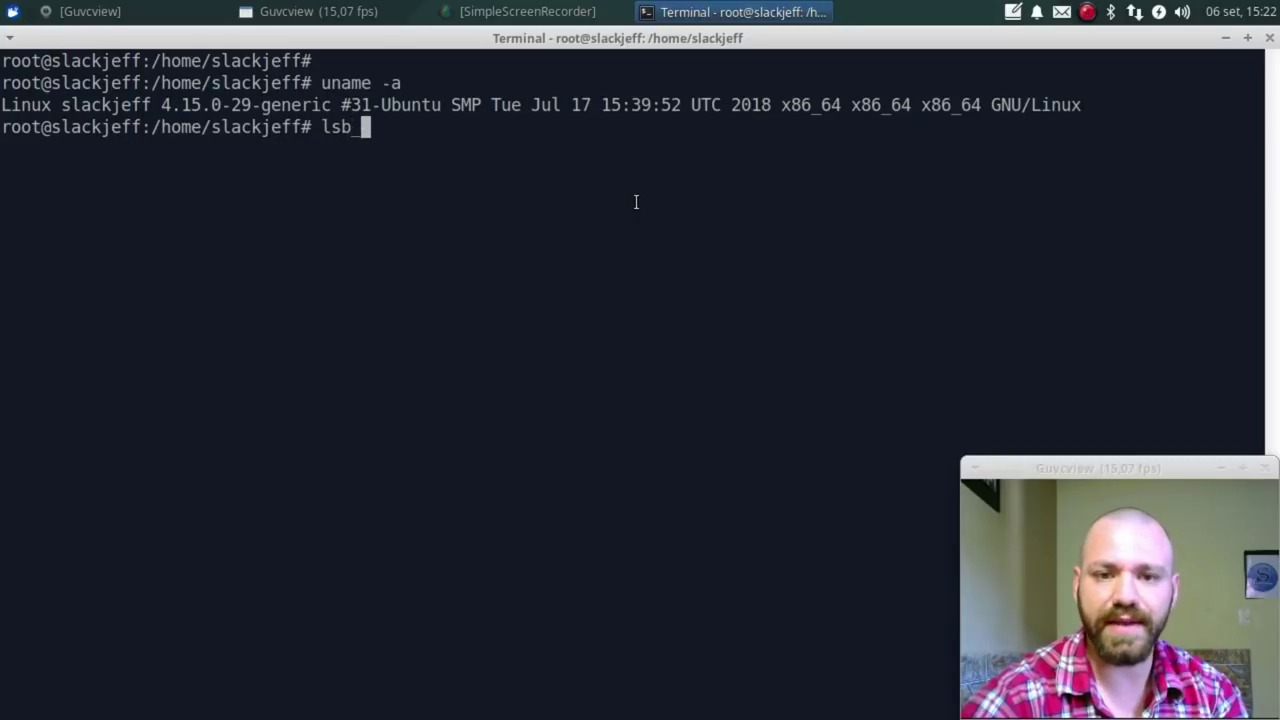
type("release -a")
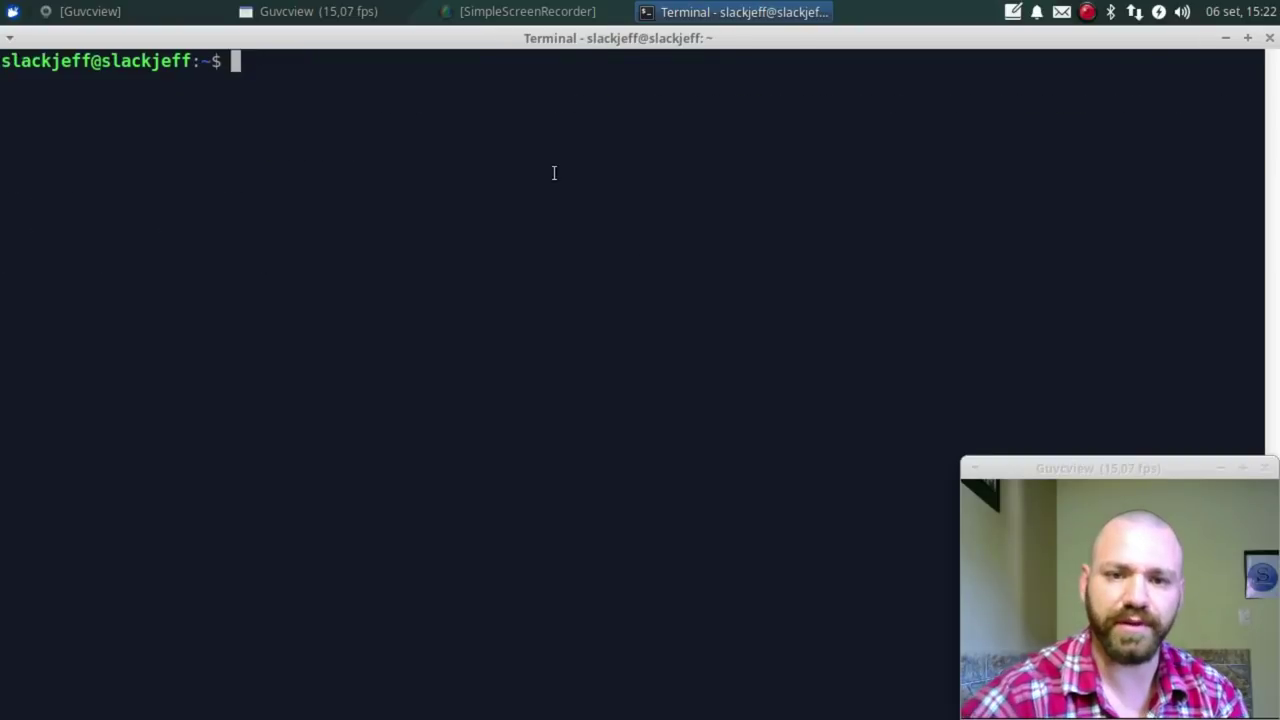
- Check the installed Firefox version by running firefox --version as the regular user
key("Return")
key("Return")
type("firefox ")
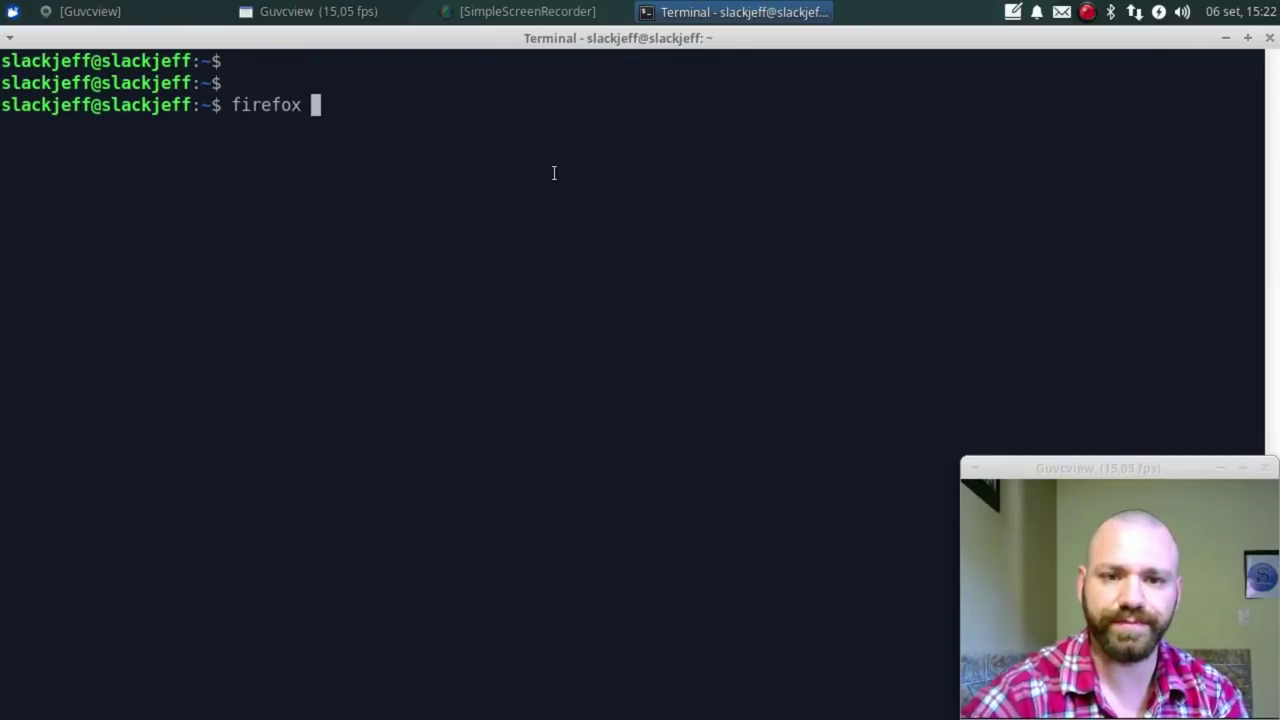
type("--version")
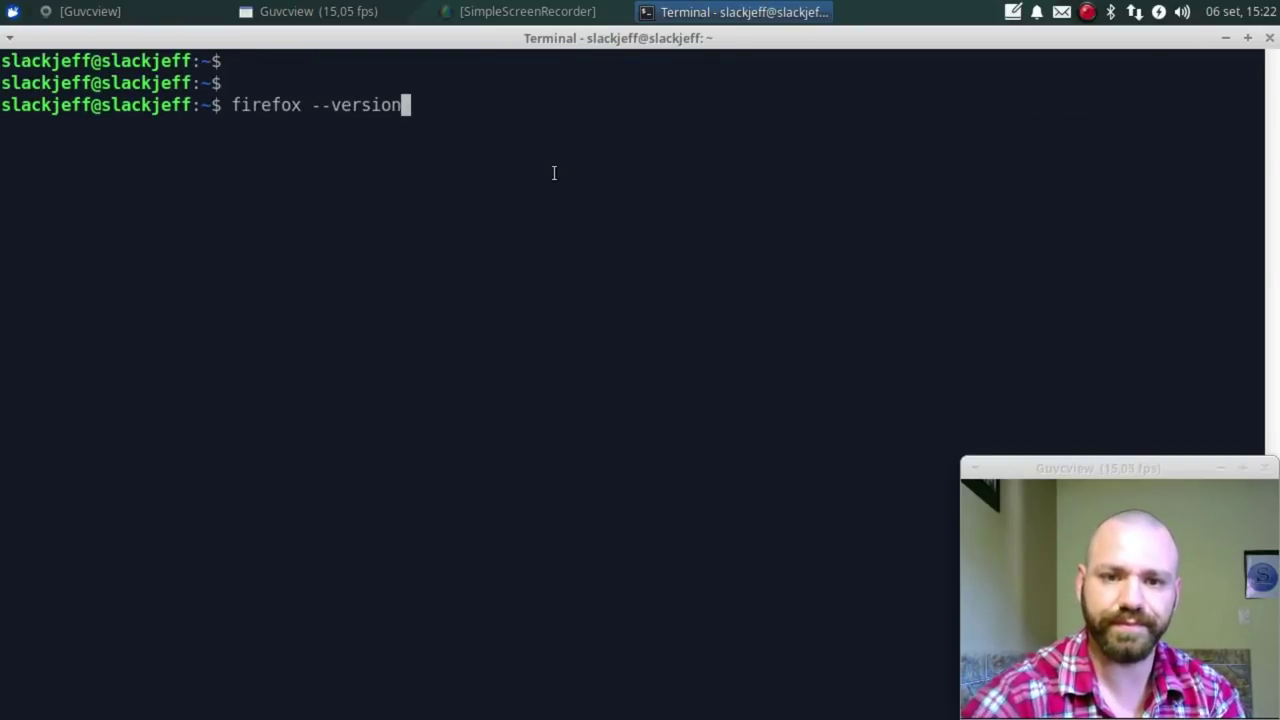
key("Return")
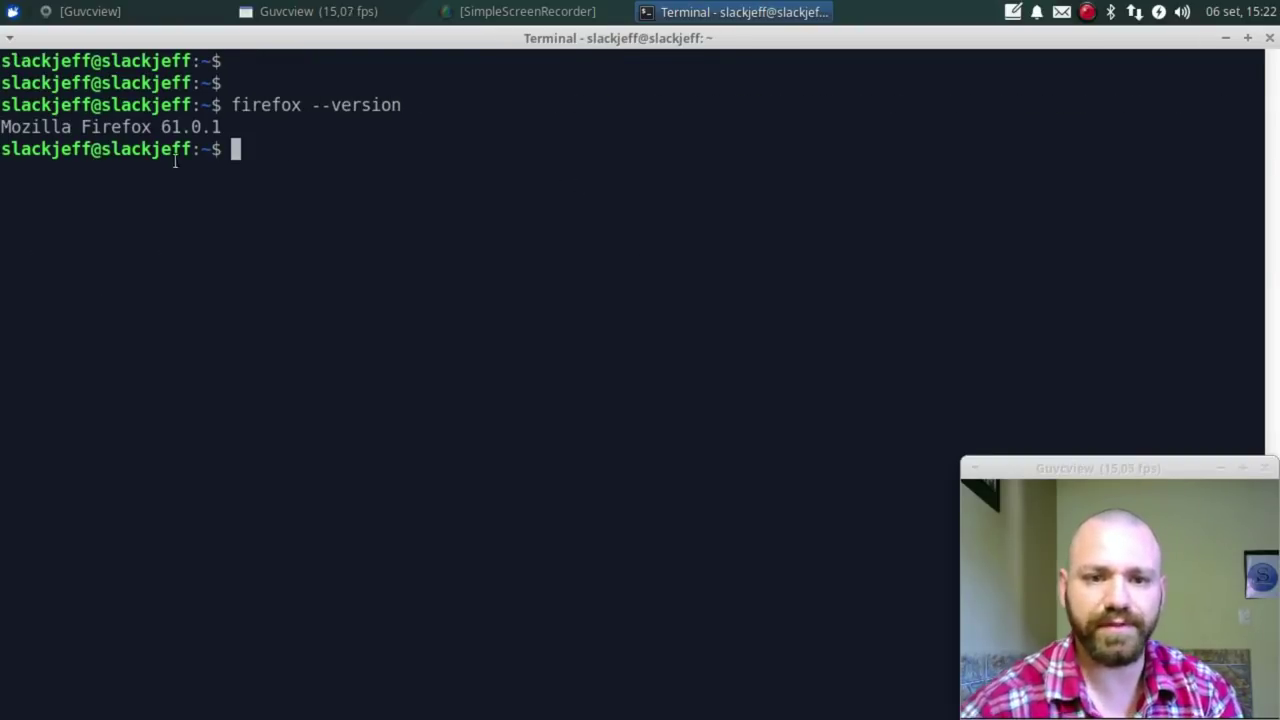
- Minimize the terminal and open Navegador Web Firefox from the Internet category of the applications menu
left_click(1224, 37)
left_click(10, 10)
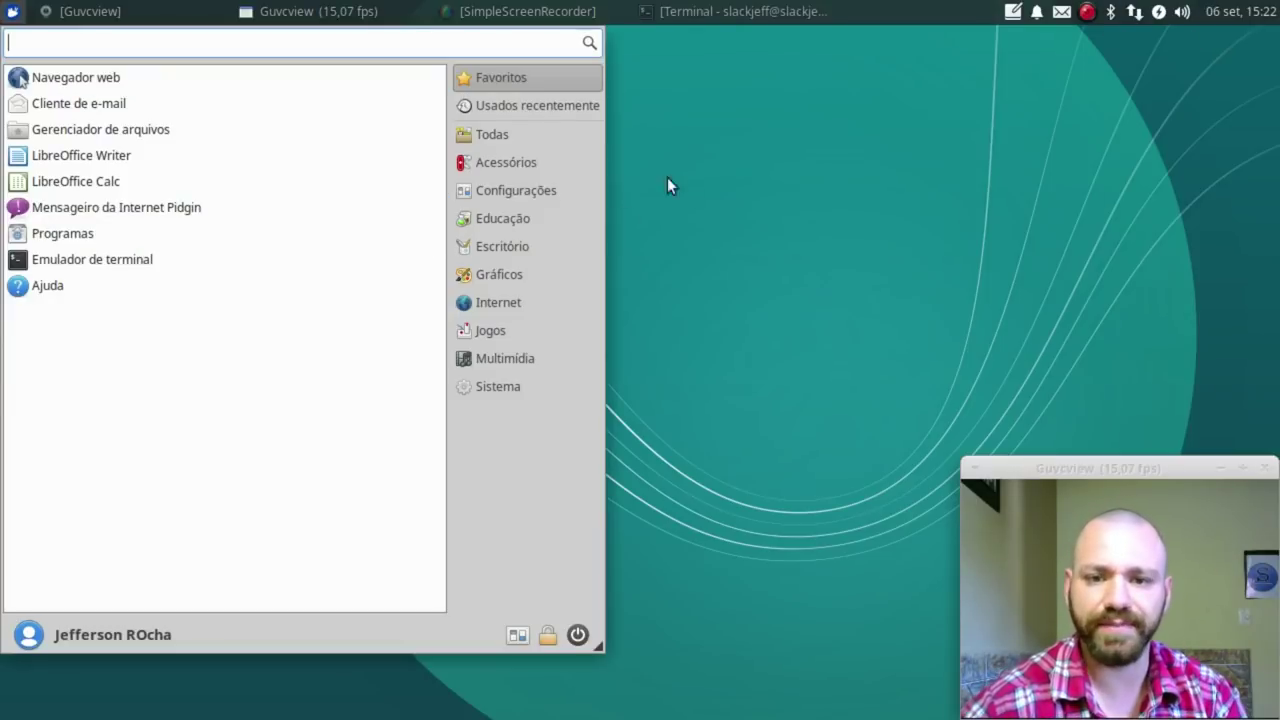
left_click(519, 304)
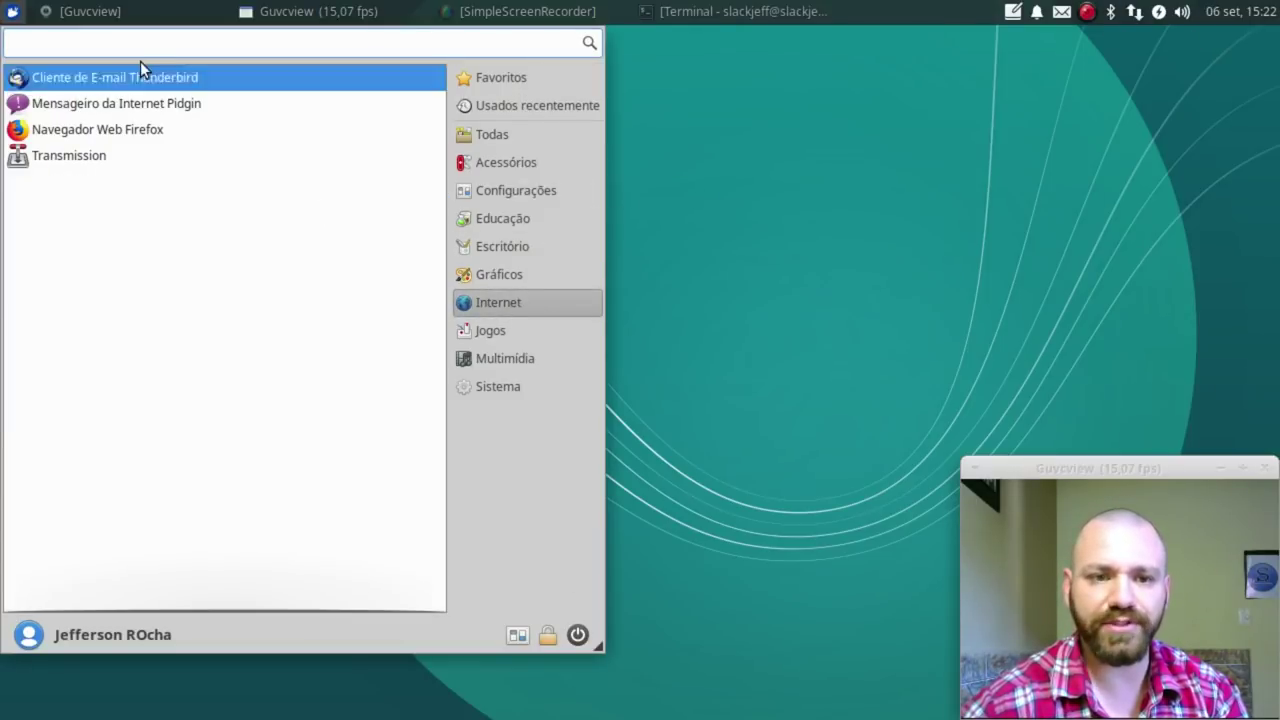
left_click(118, 132)
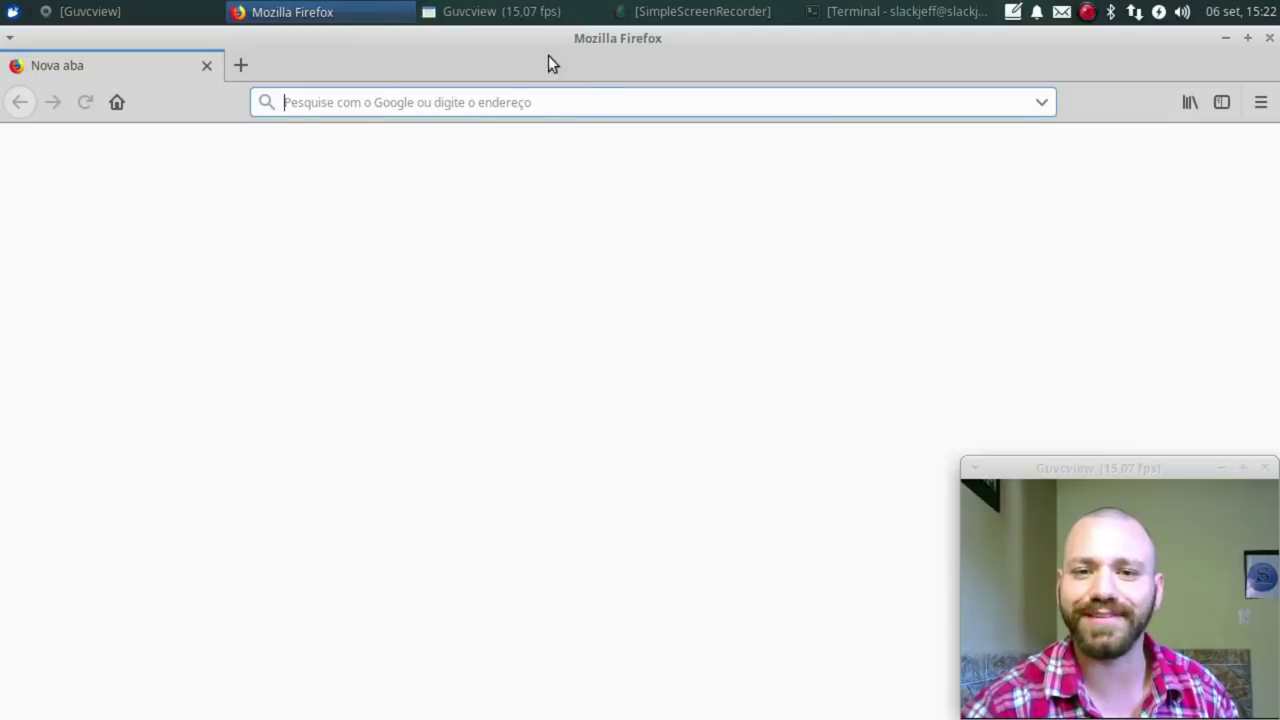
- Open the Ajuda do Firefox page from the browser's help options and close its tab
left_click(1260, 101)
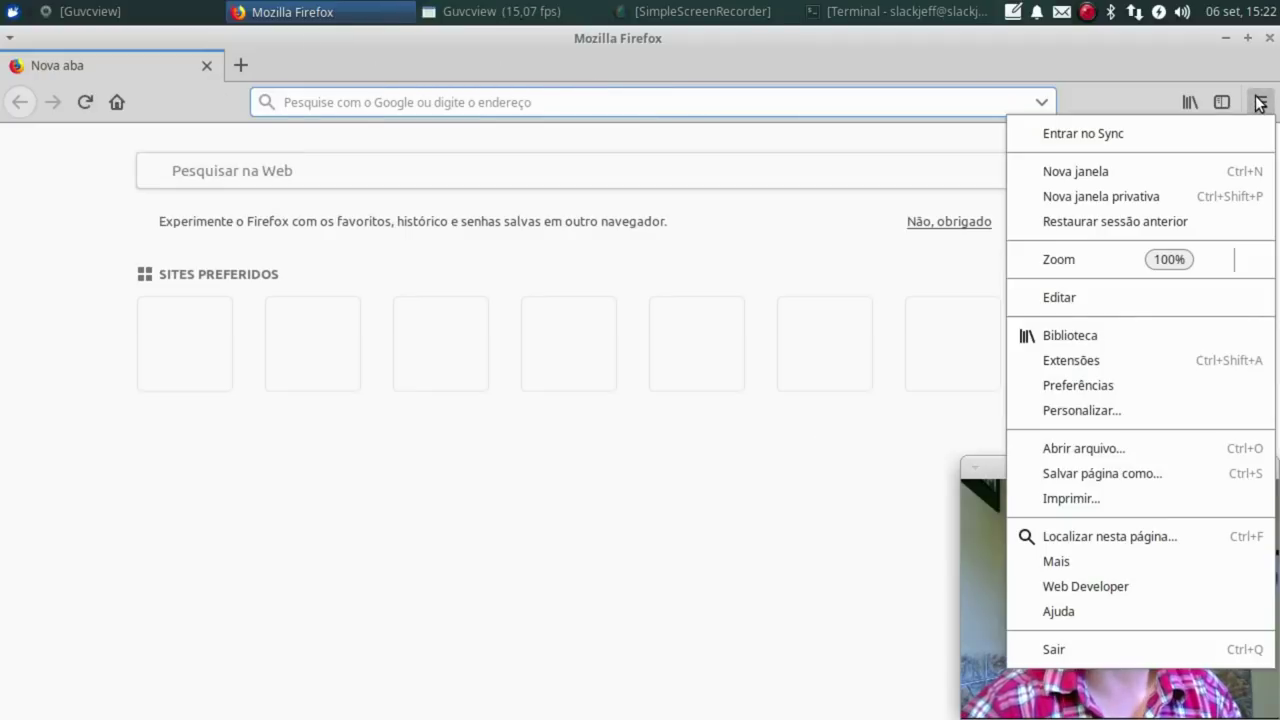
left_click(1065, 614)
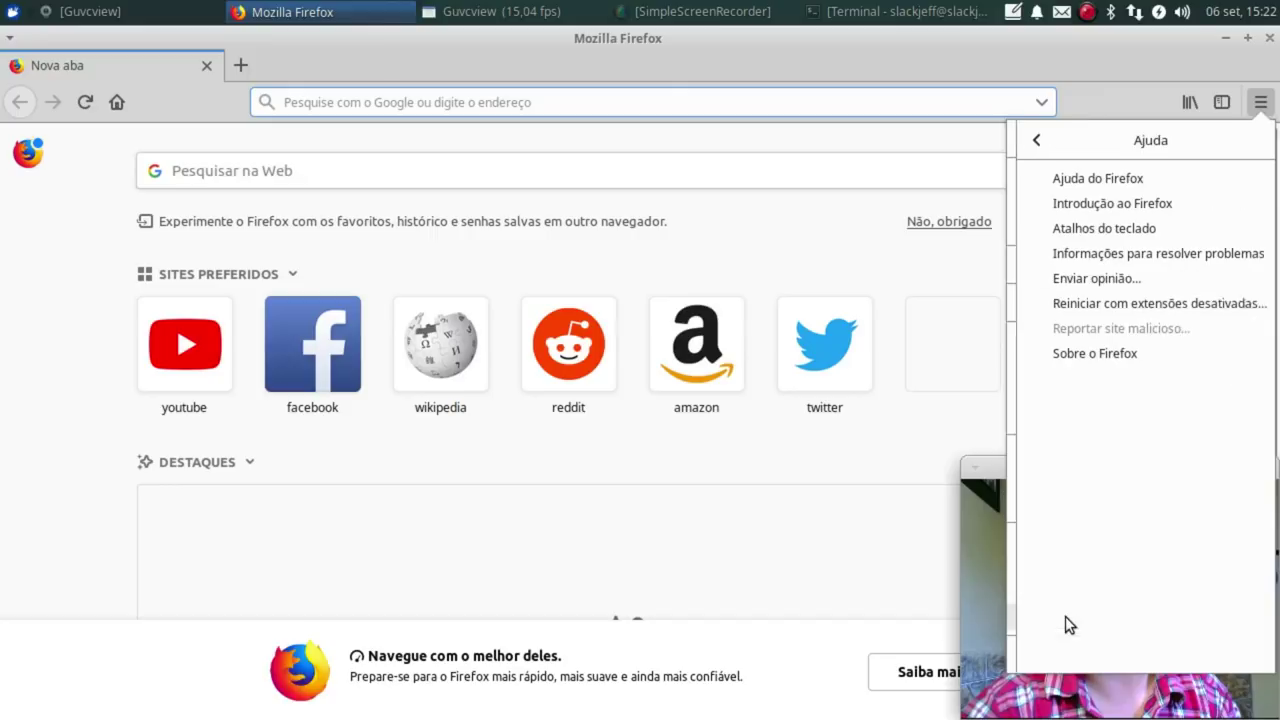
left_click(1132, 185)
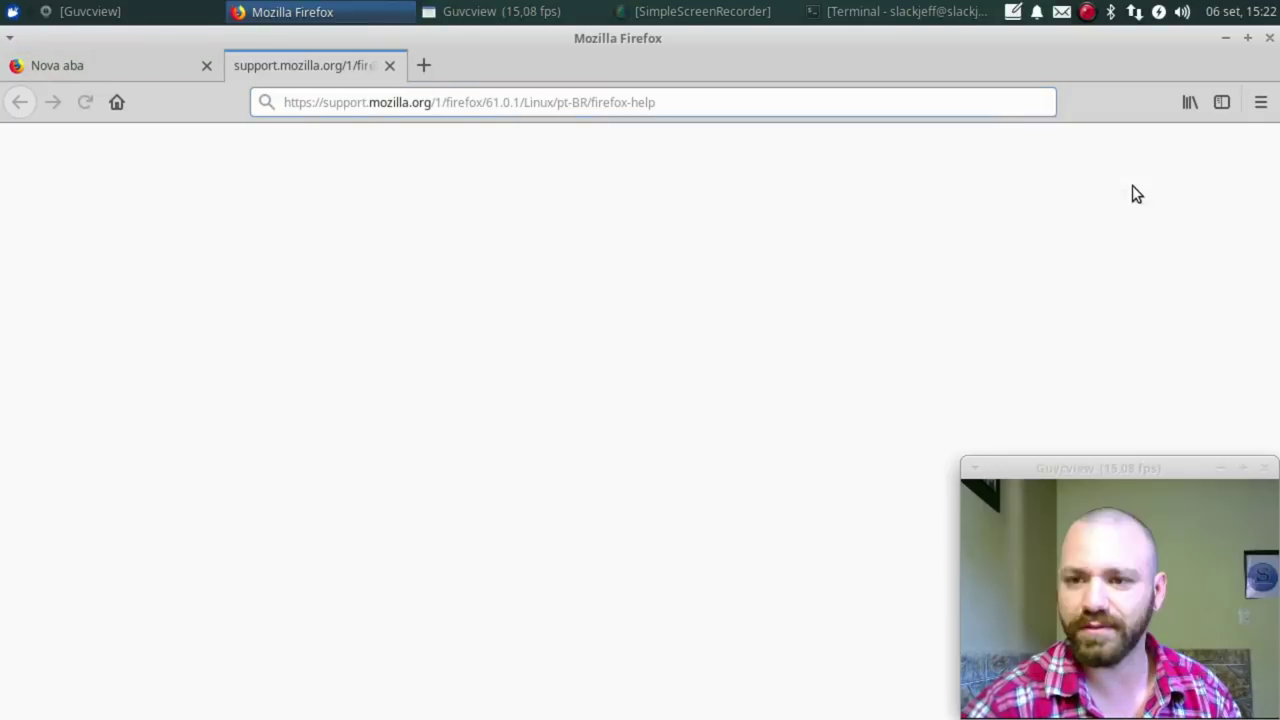
left_click(432, 65)
left_click(9, 37)
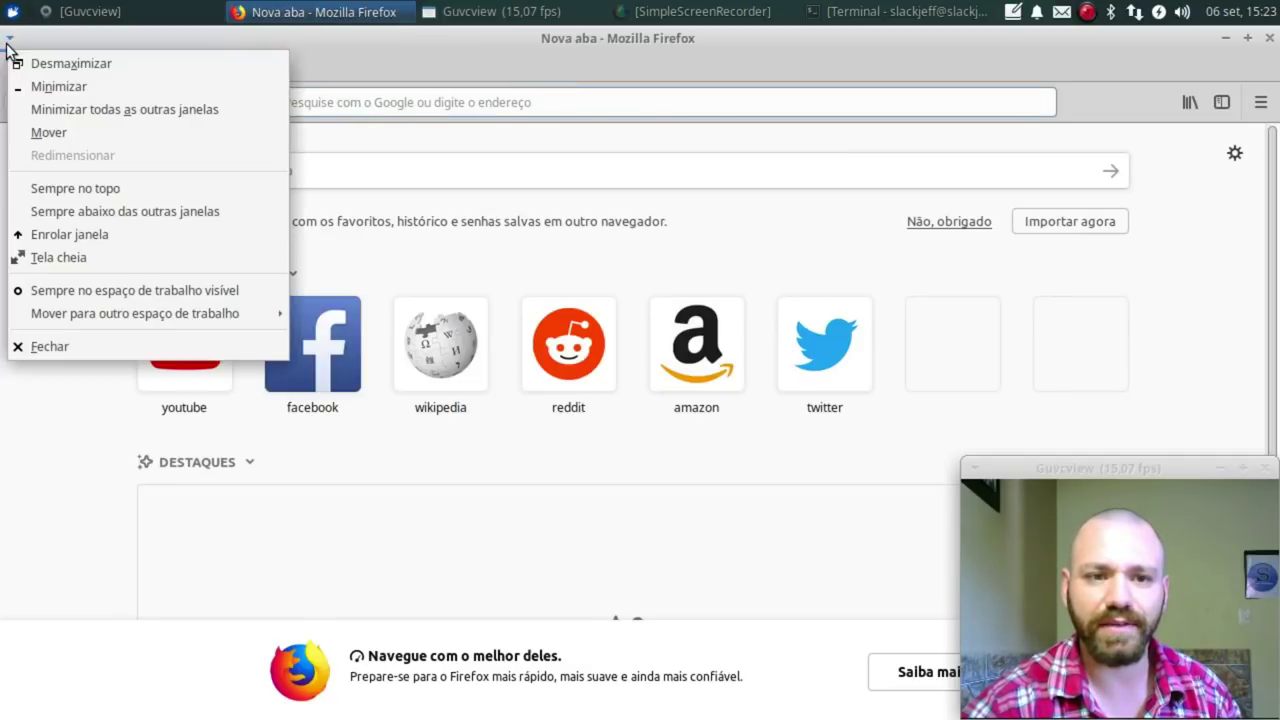
left_click(1260, 102)
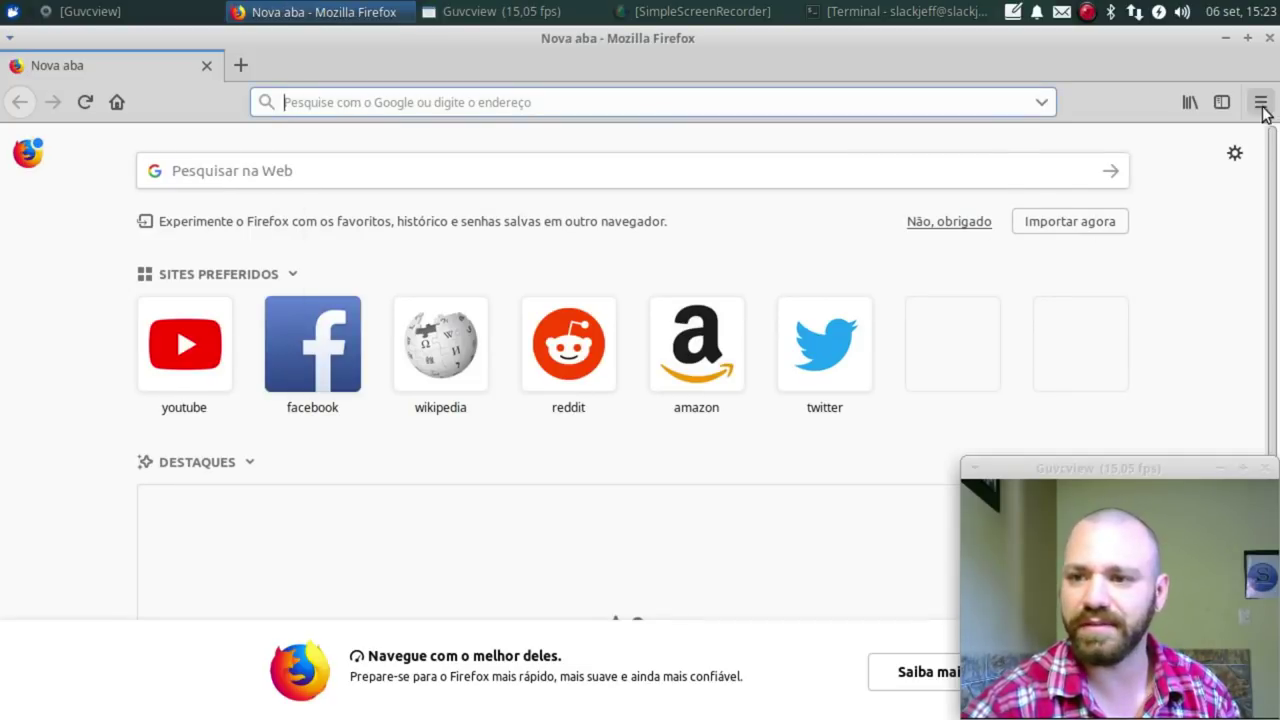
left_click(1260, 102)
left_click(522, 481)
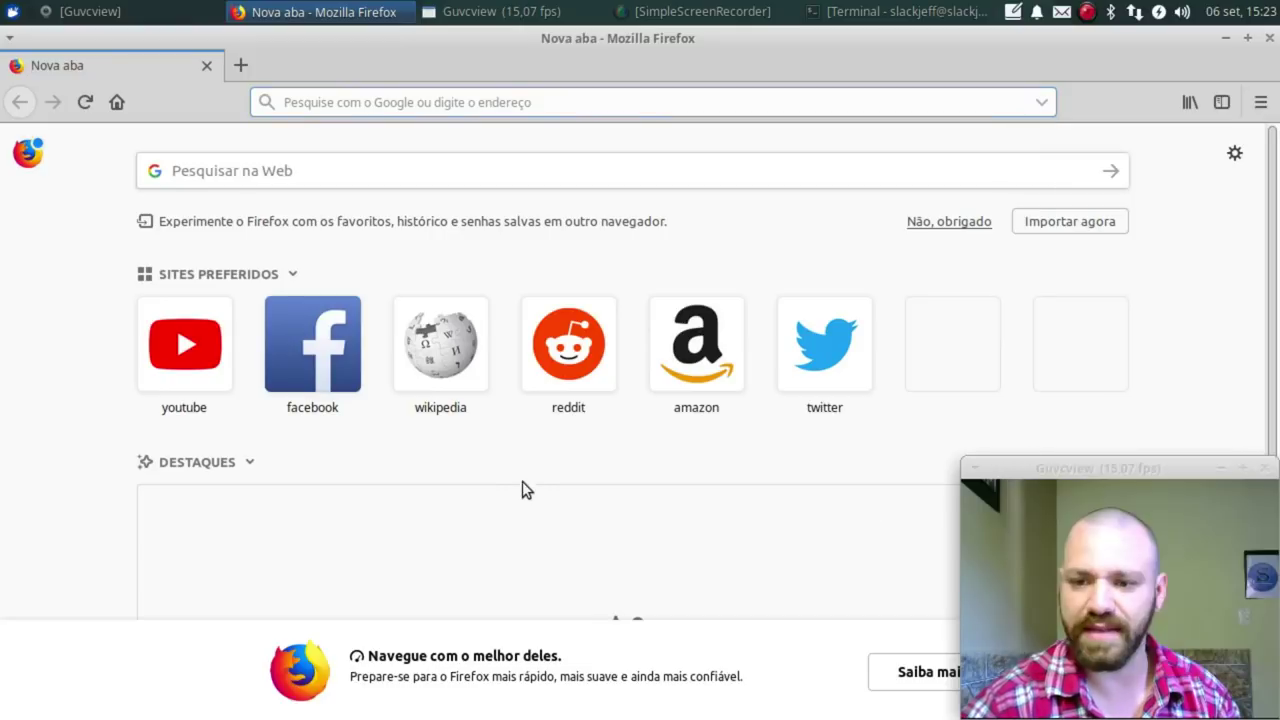
- Search the web for "amazon" in Firefox and look through the results page
left_click(356, 92)
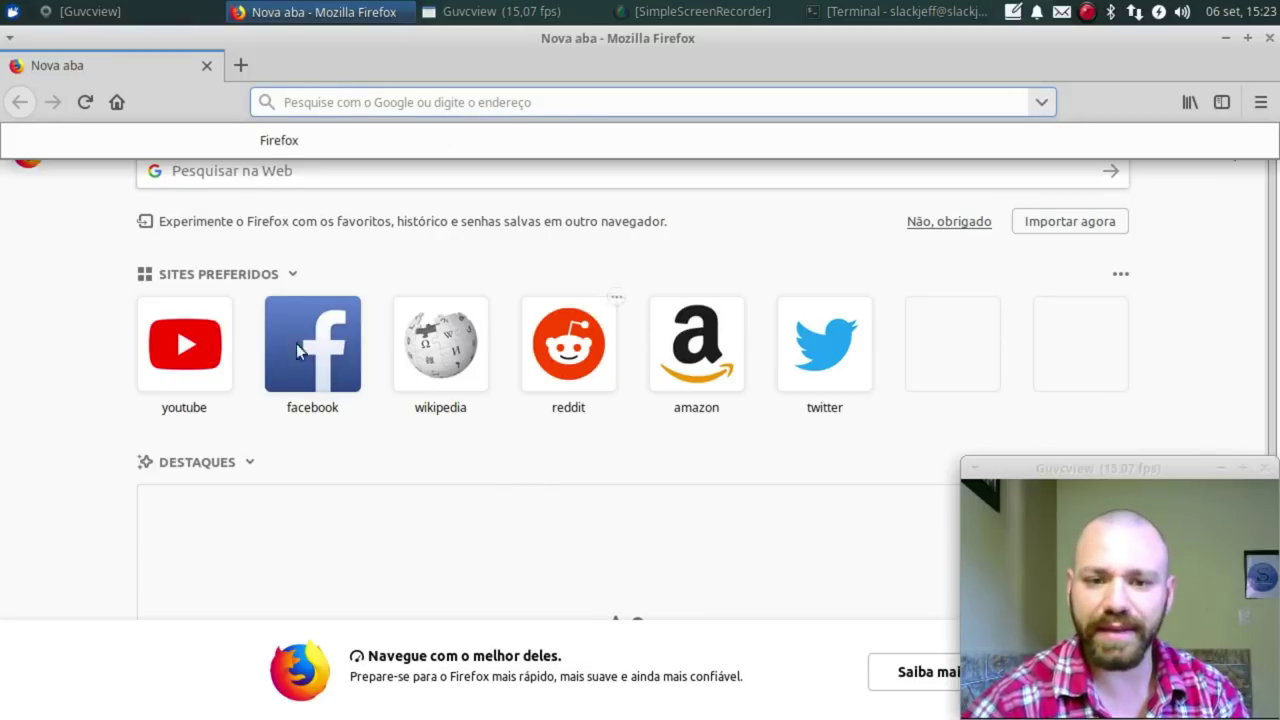
type("amazon")
key("Return")
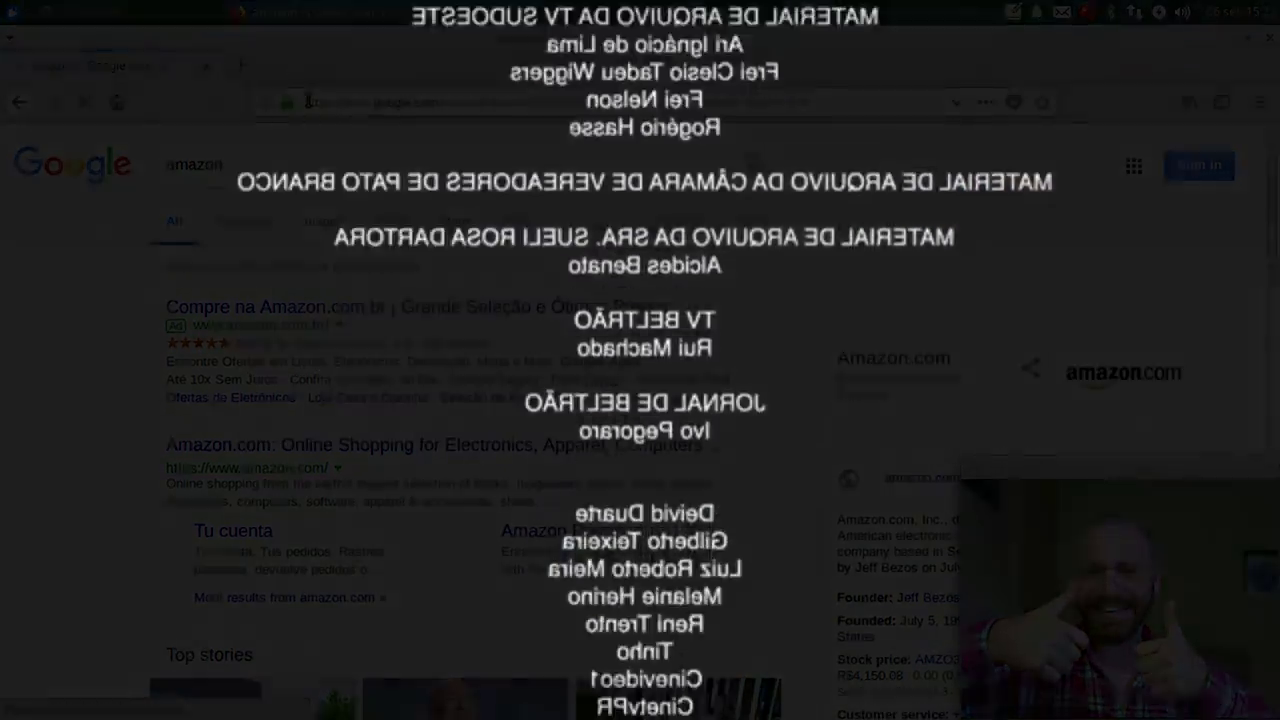
scroll(1086, 297, "down", 3)
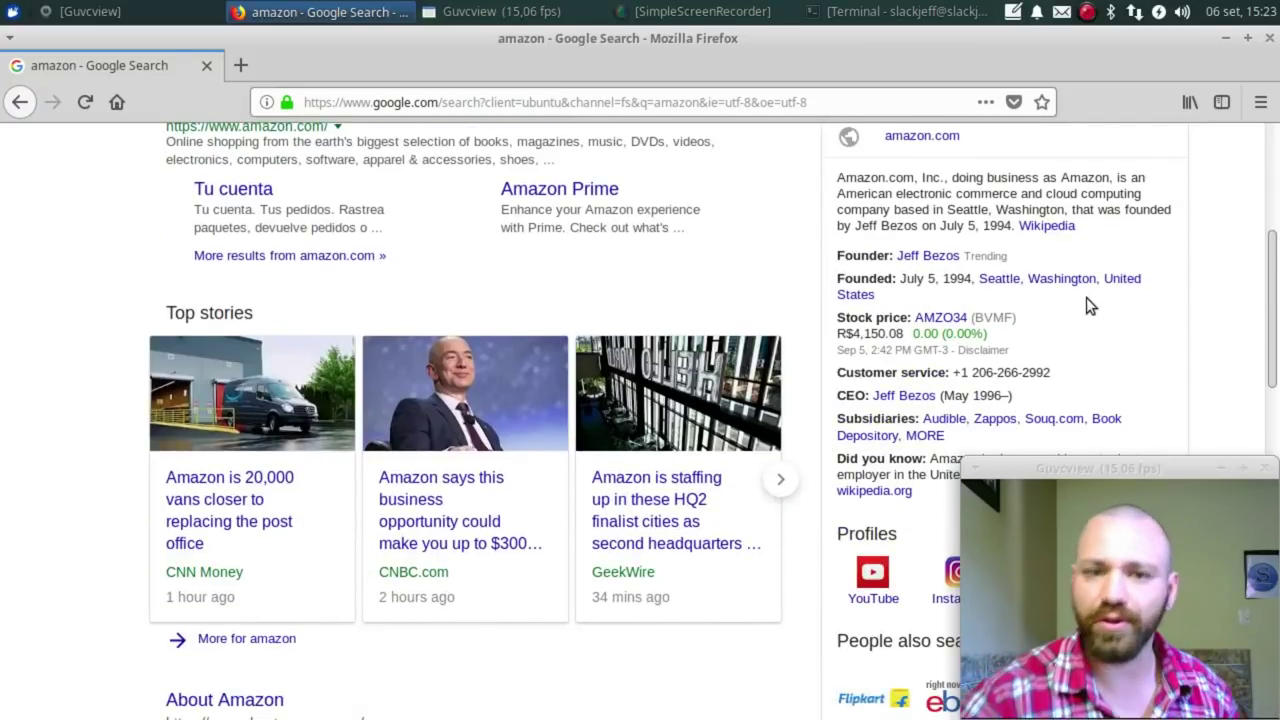
- Close Firefox and open Transmission from the Internet category of the applications menu
left_click(1270, 40)
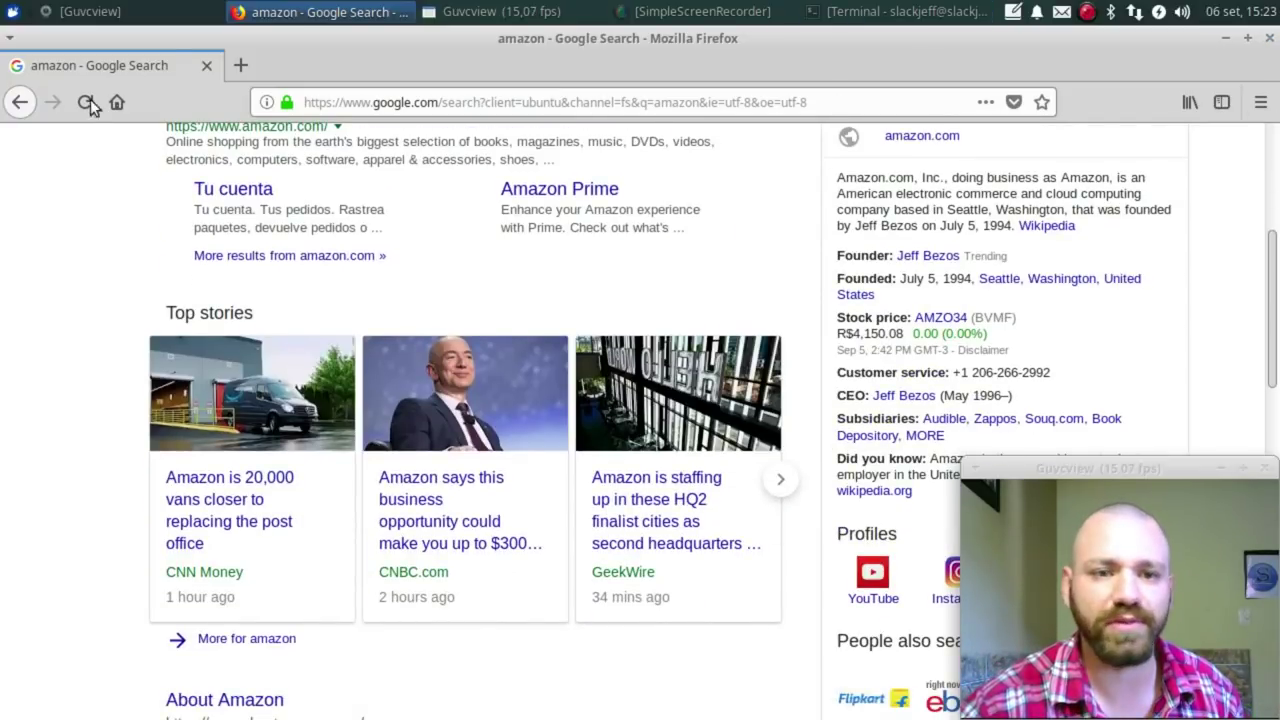
left_click(15, 14)
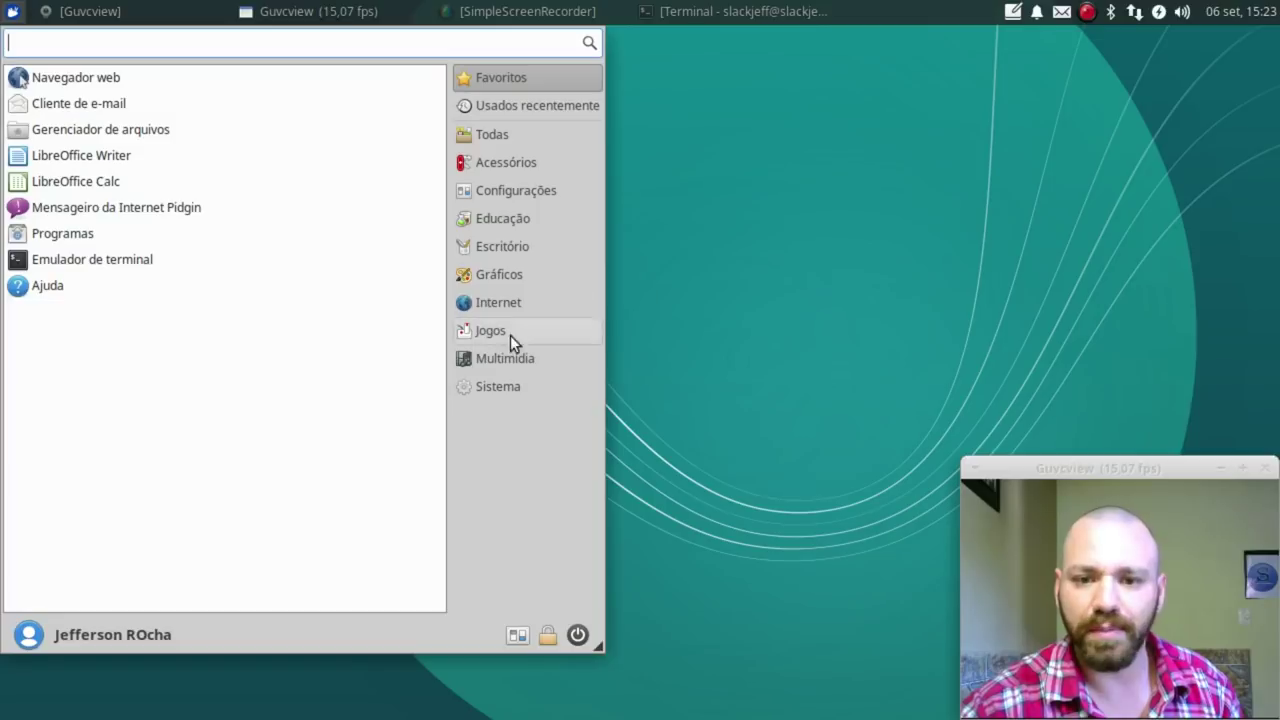
left_click(517, 302)
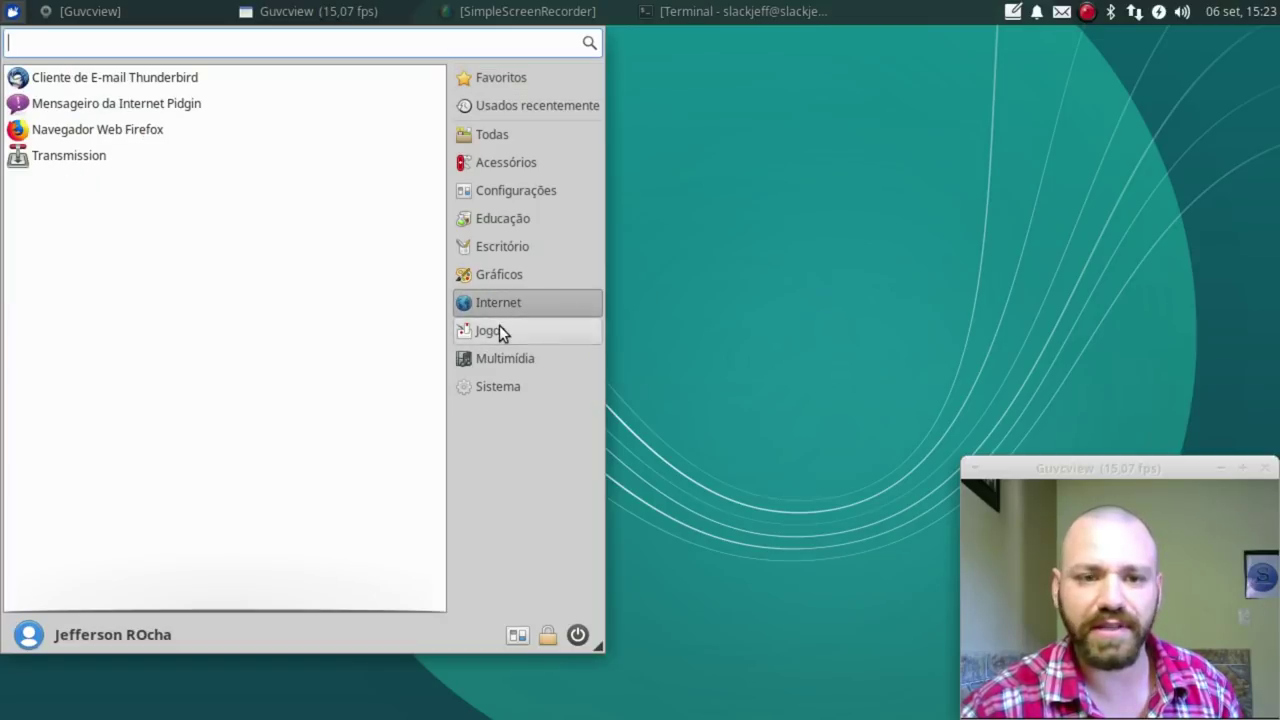
left_click(68, 155)
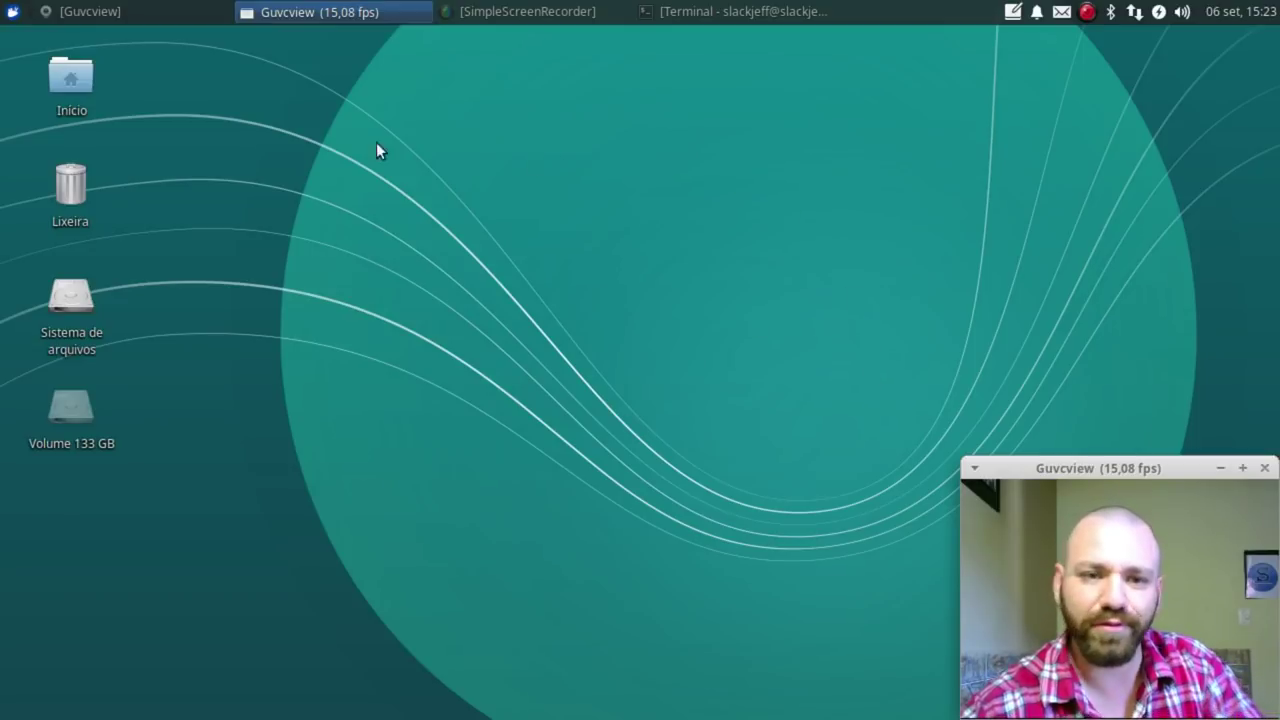
- Switch to the terminal, clear it, and enter the transmission-gtk command at the prompt
left_click(740, 11)
key("ctrl+l")
key("Return")
key("Return")
type("transm")
key("Tab")
key("Return")
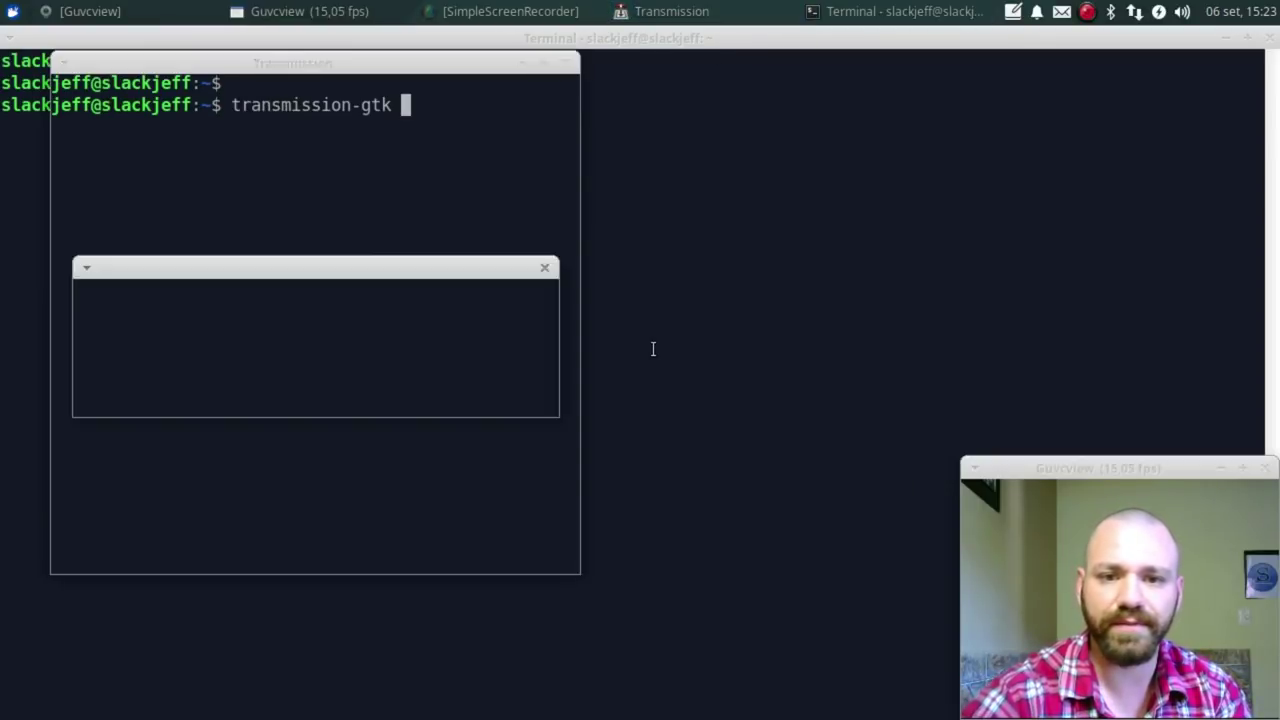
- Dismiss Transmission's startup dialog and minimize the terminal to reveal the desktop
left_click(434, 396)
left_click(847, 286)
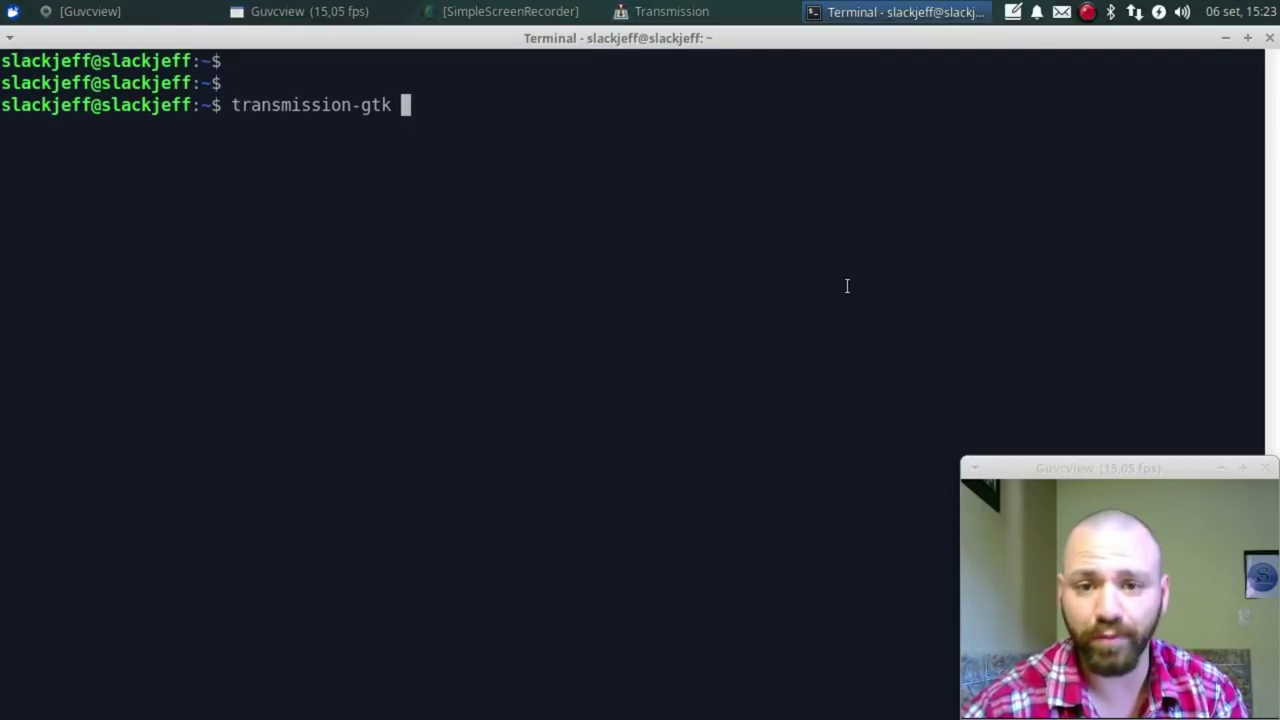
key("ctrl+alt+d")
- Open Colecção Quebra-cabeças SGT from the Jogos category of the applications menu
left_click(12, 12)
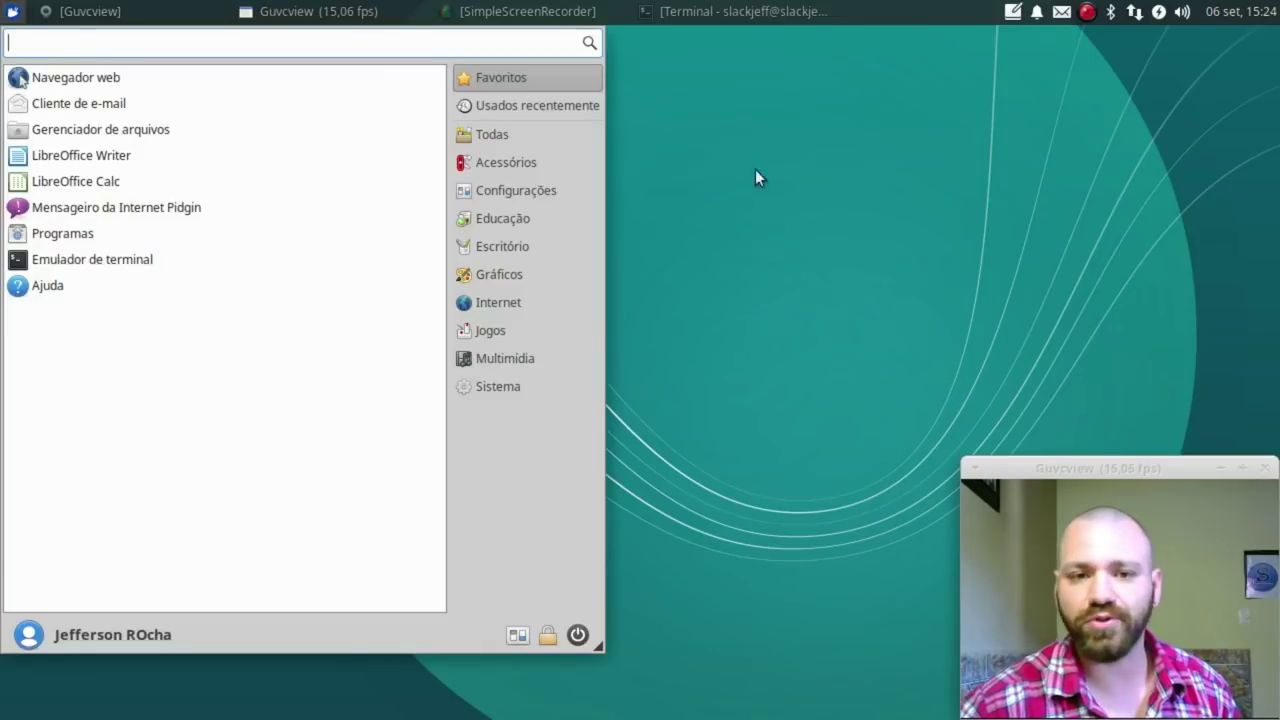
left_click(523, 324)
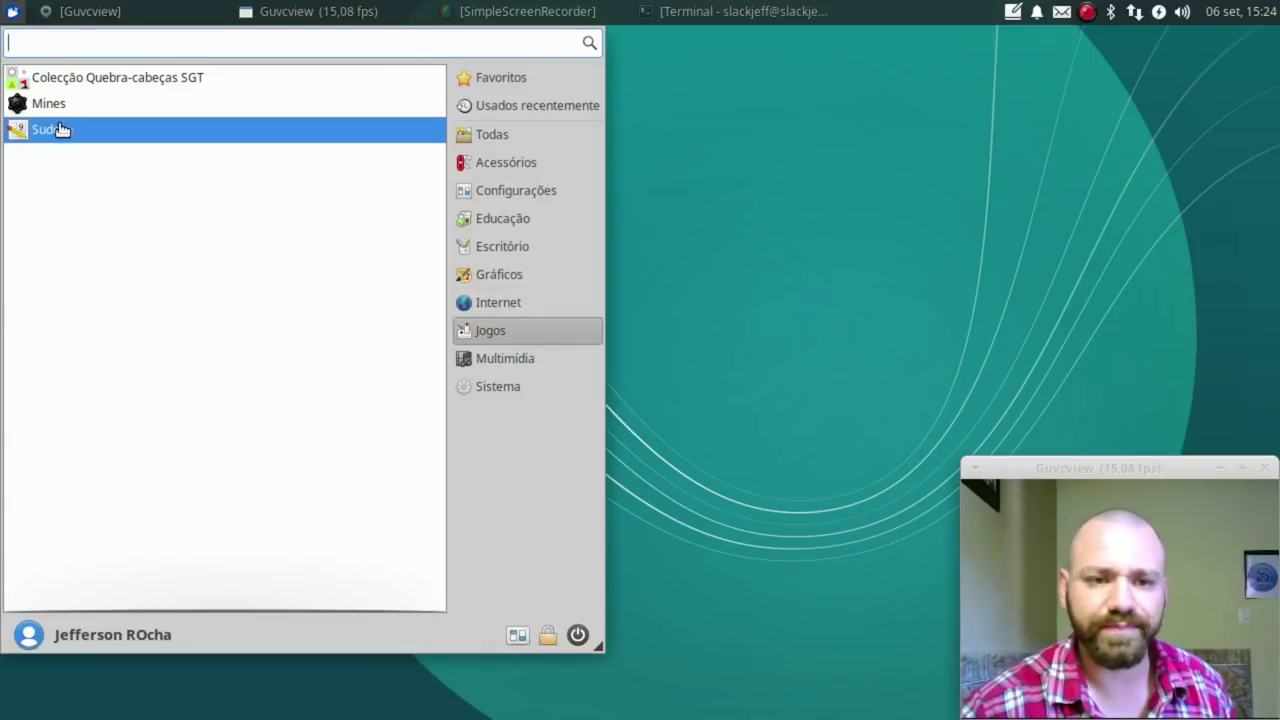
left_click(101, 80)
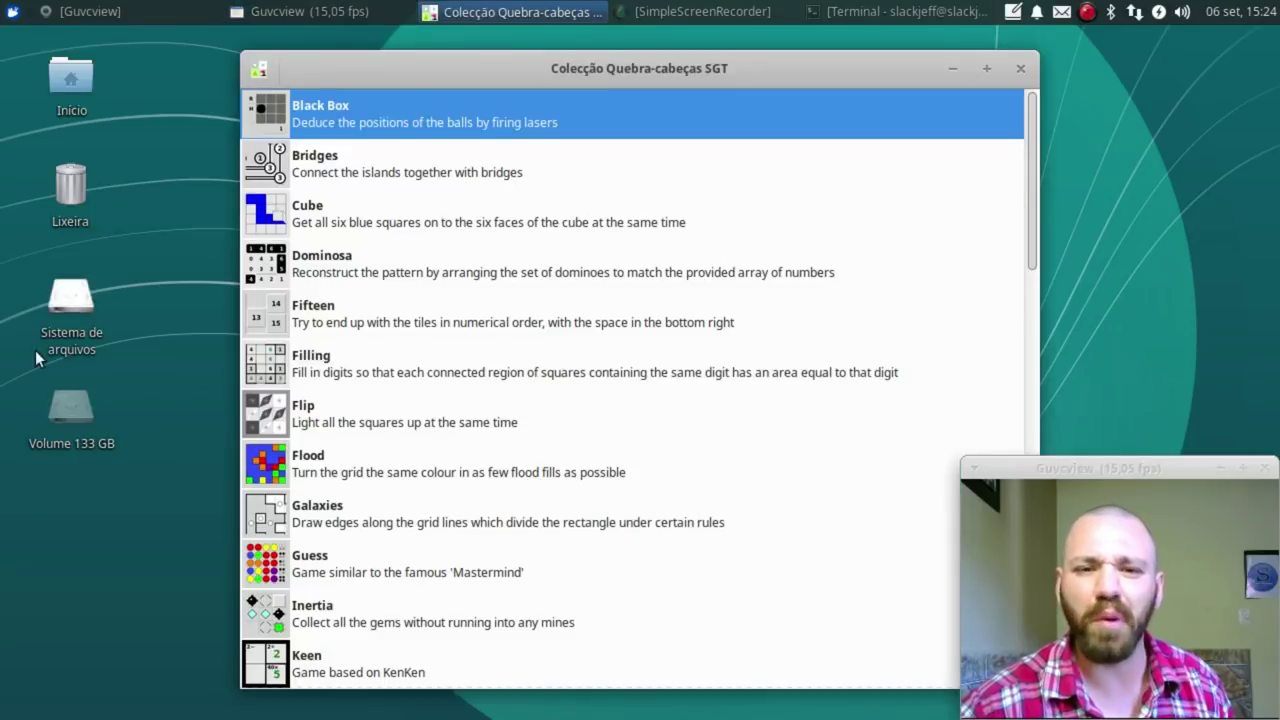
- Look through the full list of puzzles in the SGT collection and close its window
scroll(632, 390, "down", 15)
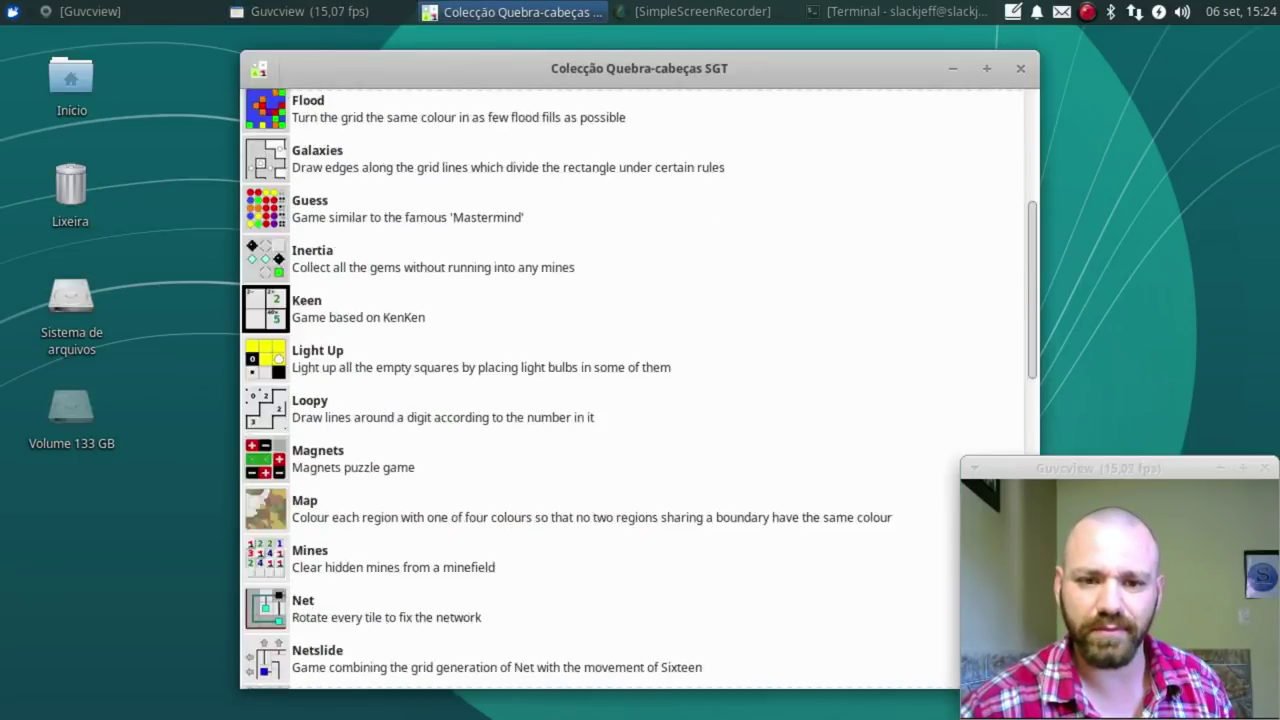
scroll(632, 390, "down", 7)
scroll(632, 390, "up", 20)
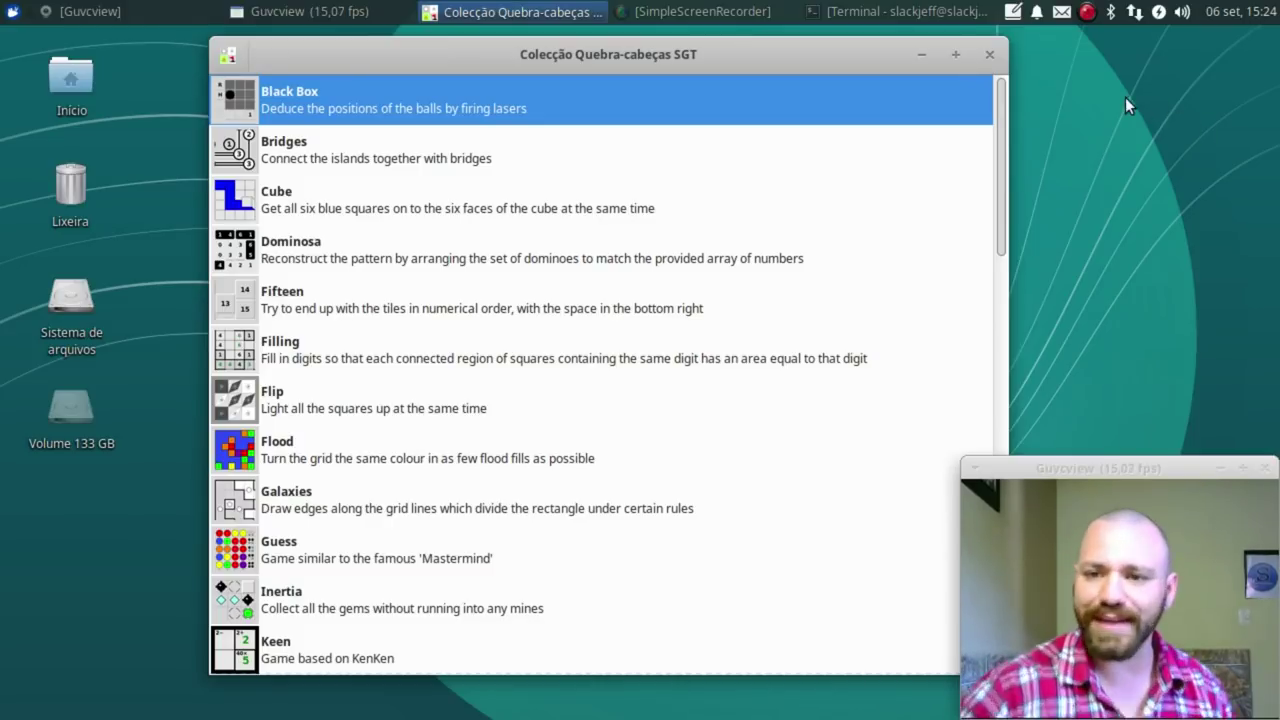
scroll(600, 375, "down", 10)
scroll(600, 375, "down", 10)
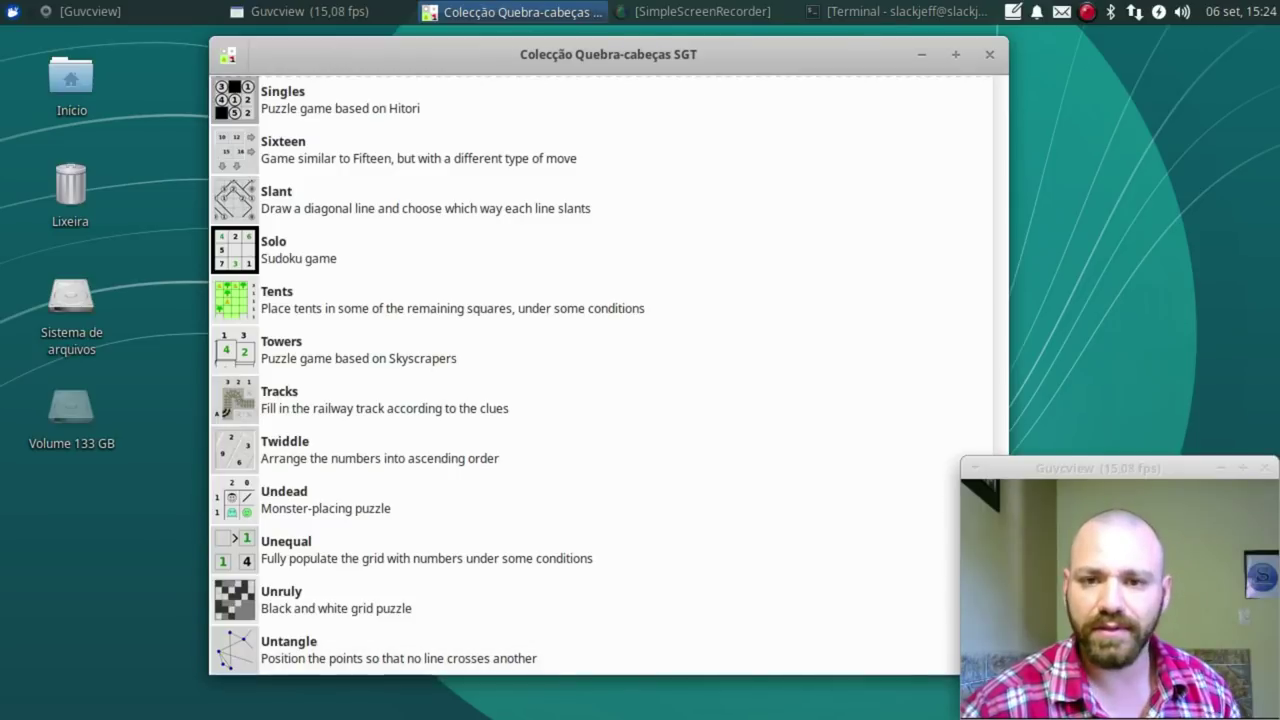
scroll(600, 375, "up", 8)
left_click(989, 54)
- Browse the backdrops in the Área de trabalho settings and set the dark blue wallpaper with light blue triangular peaks
left_click(12, 12)
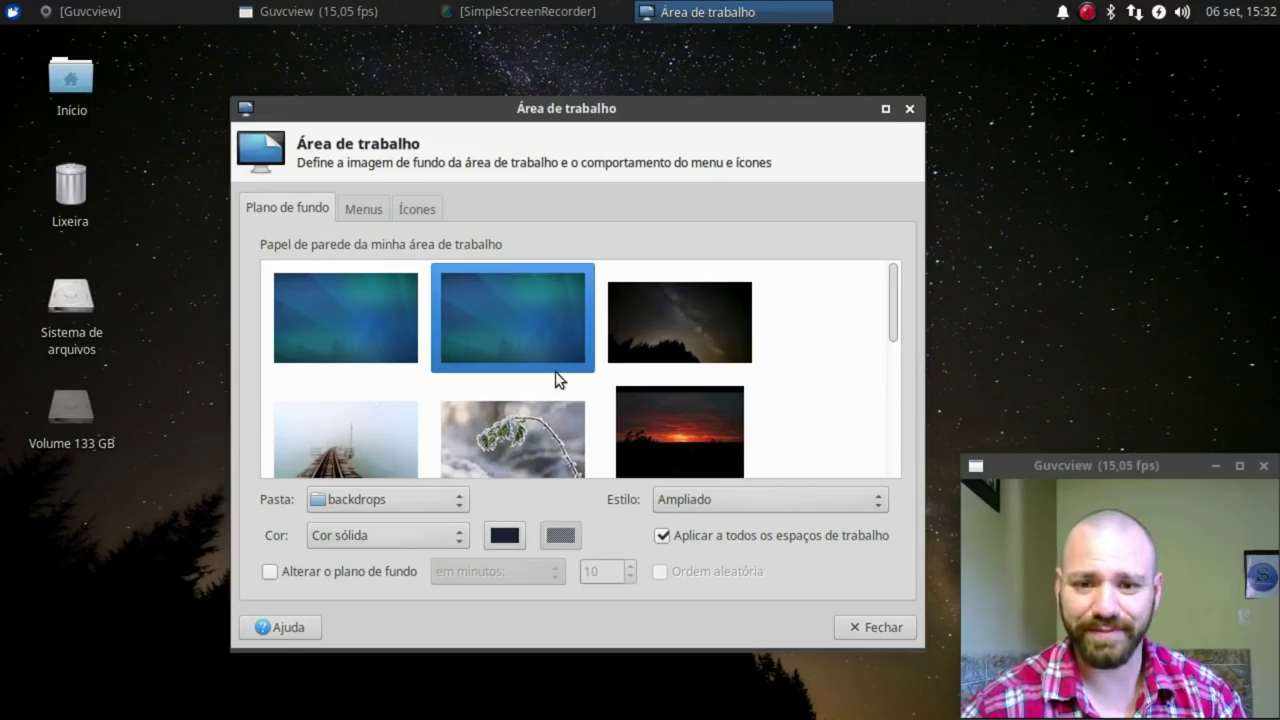
left_click(545, 423)
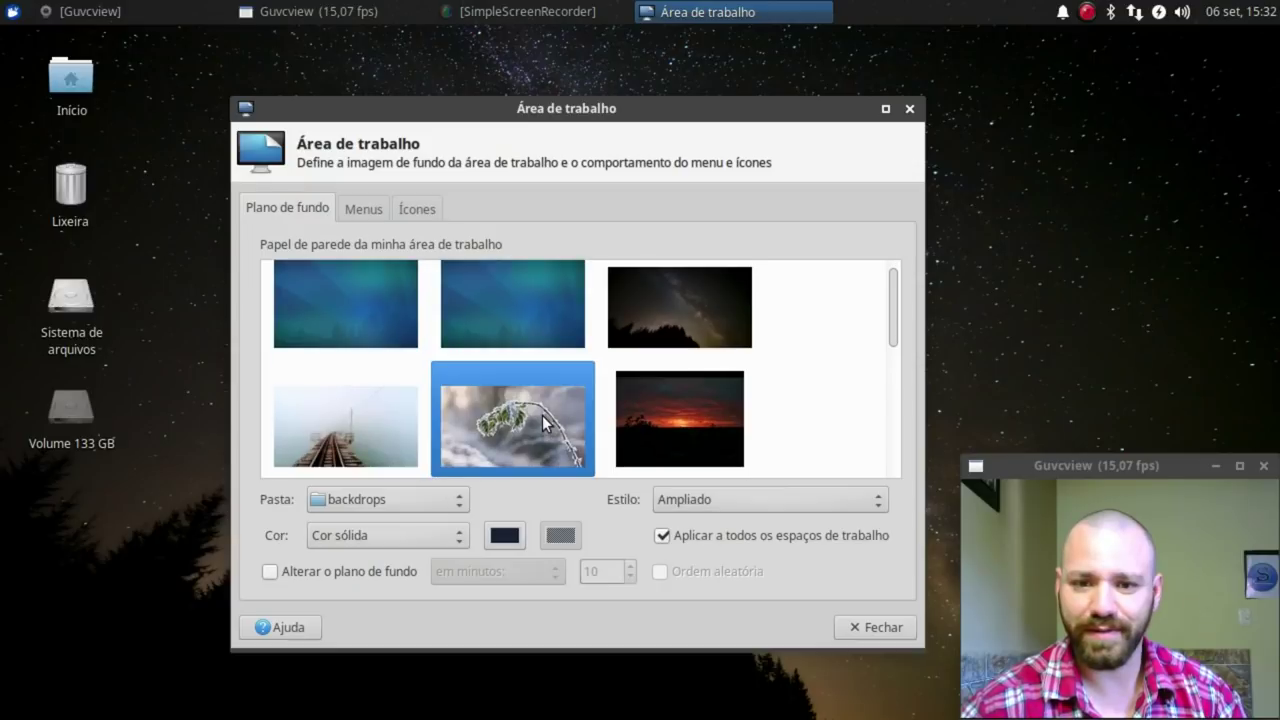
left_click_drag(630, 133, 590, 109)
scroll(566, 363, "down", 4)
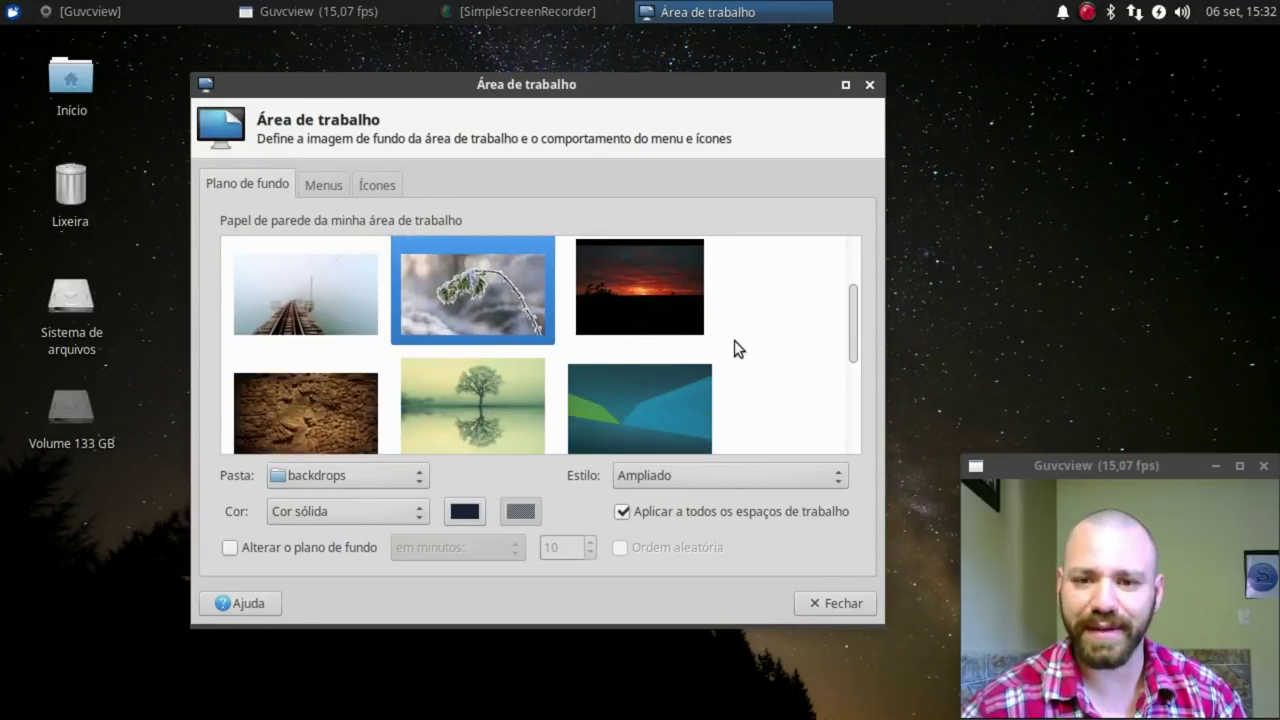
scroll(676, 320, "down", 3)
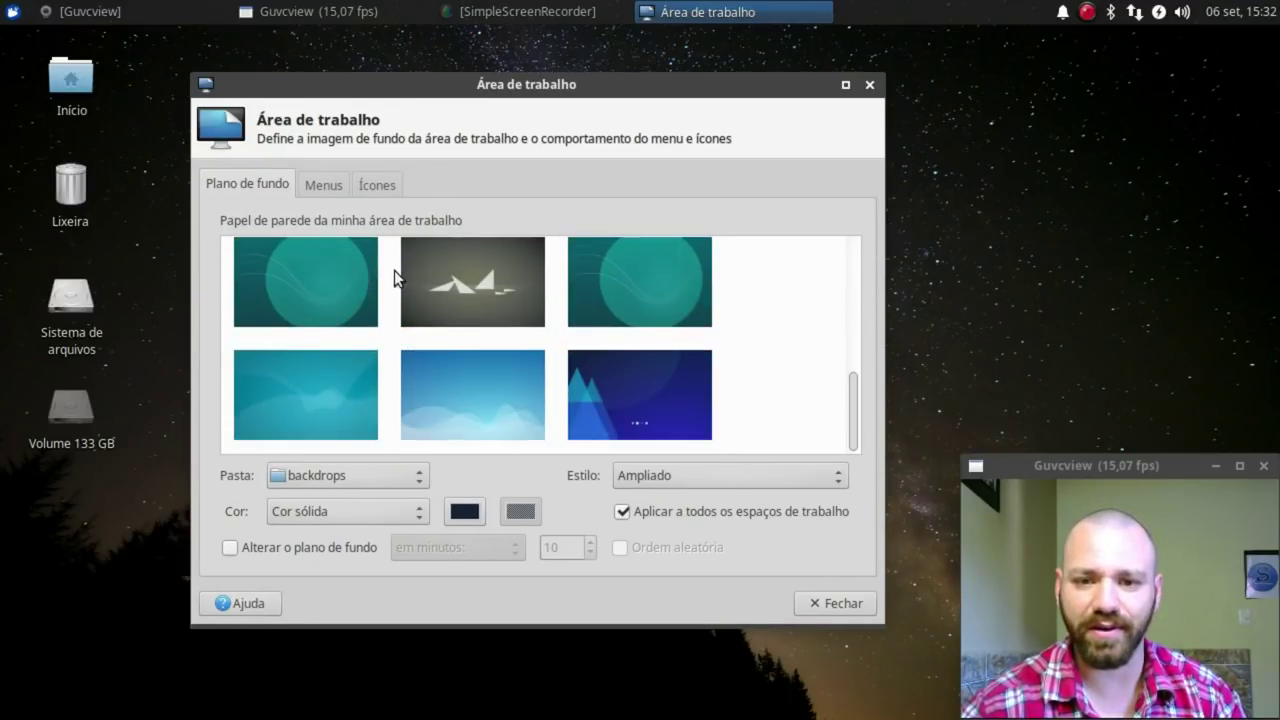
left_click(400, 280)
left_click(695, 435)
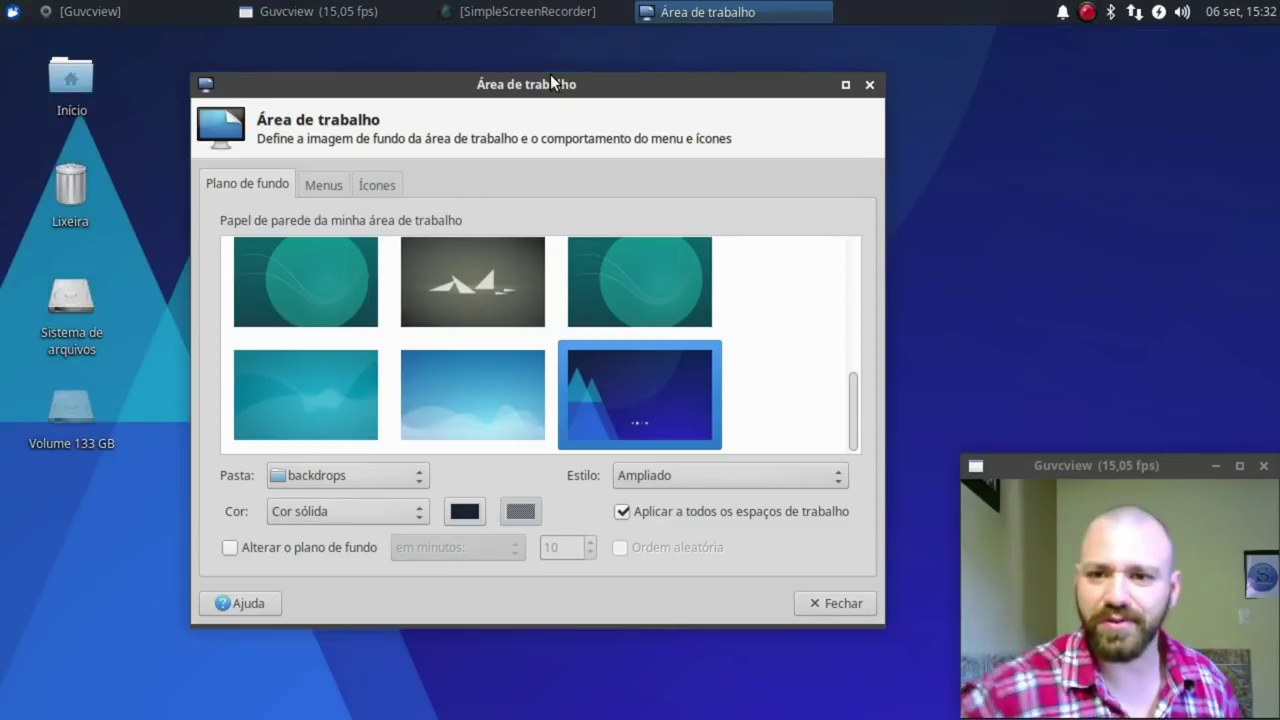
- Move the Área de trabalho window aside to view the wallpaper, and close the window
left_click_drag(470, 85, 587, 176)
left_click(590, 400)
left_click(700, 463)
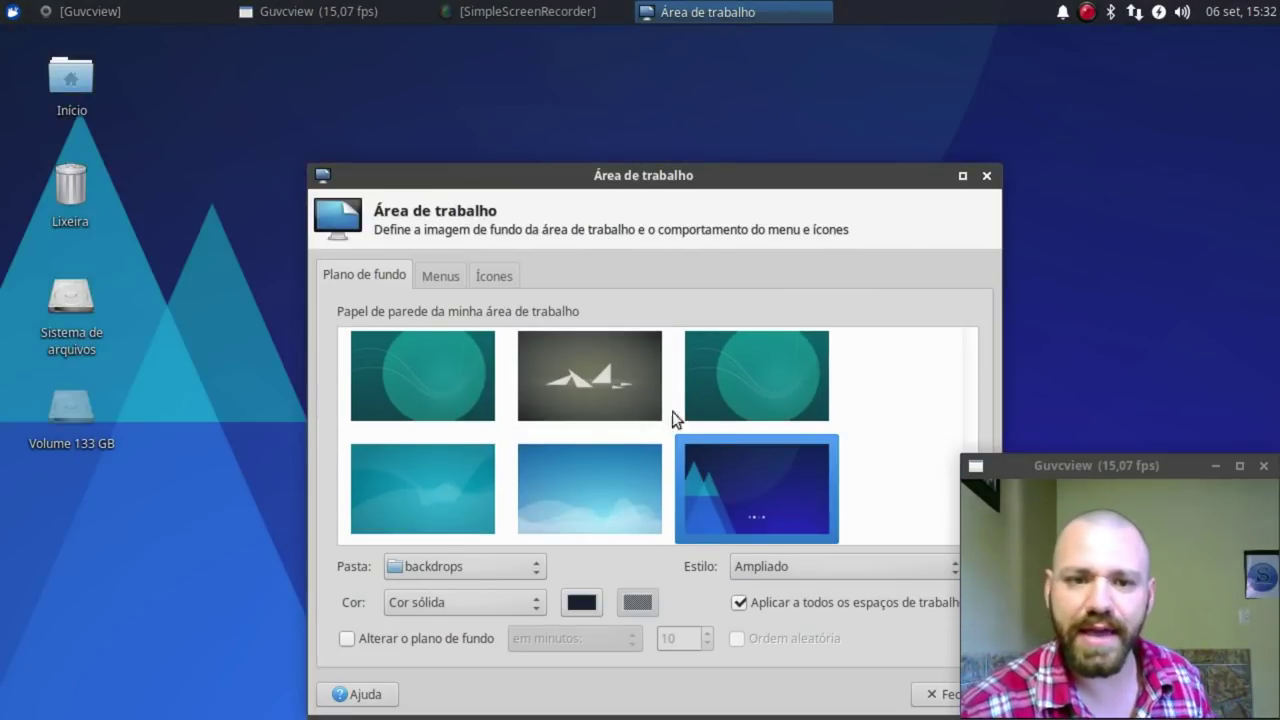
left_click(939, 177)
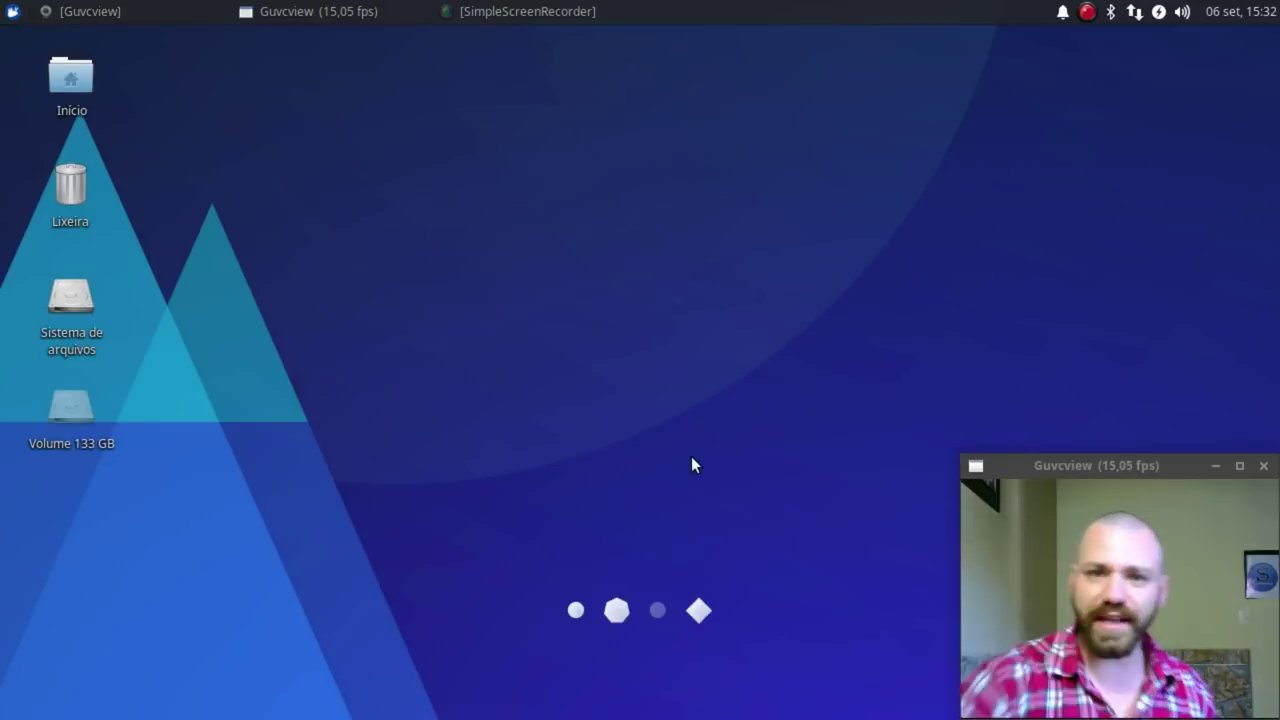